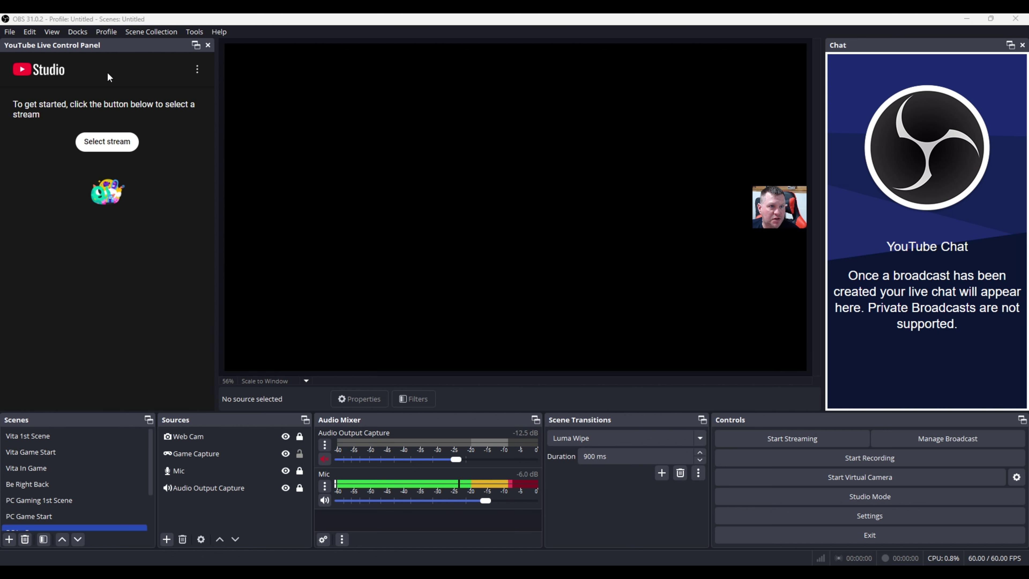
Open the program's Settings window and move it off the webcam image in the preview.
{"action": "left_click", "coordinate": [9, 32]}
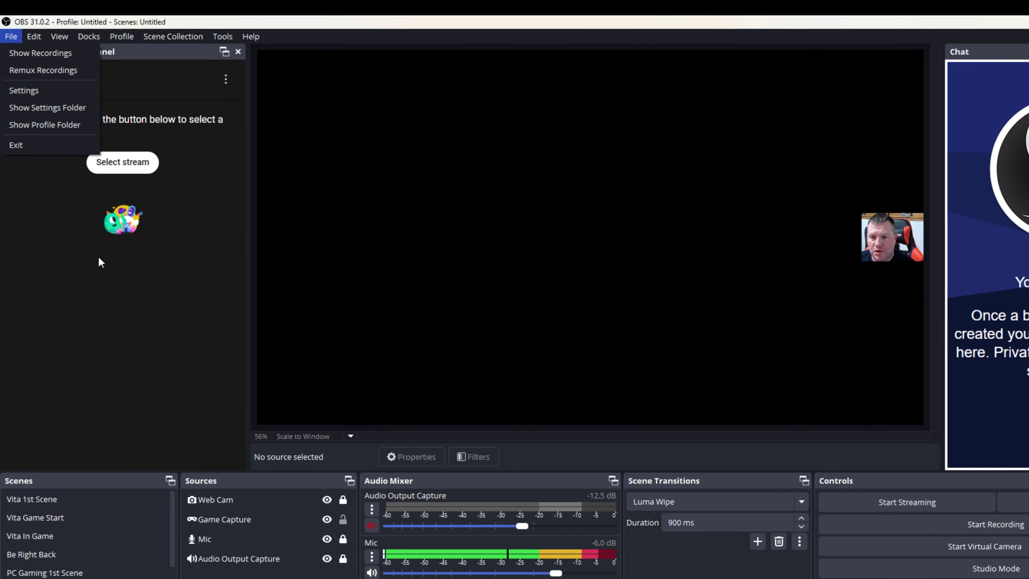
{"action": "left_click", "coordinate": [78, 278]}
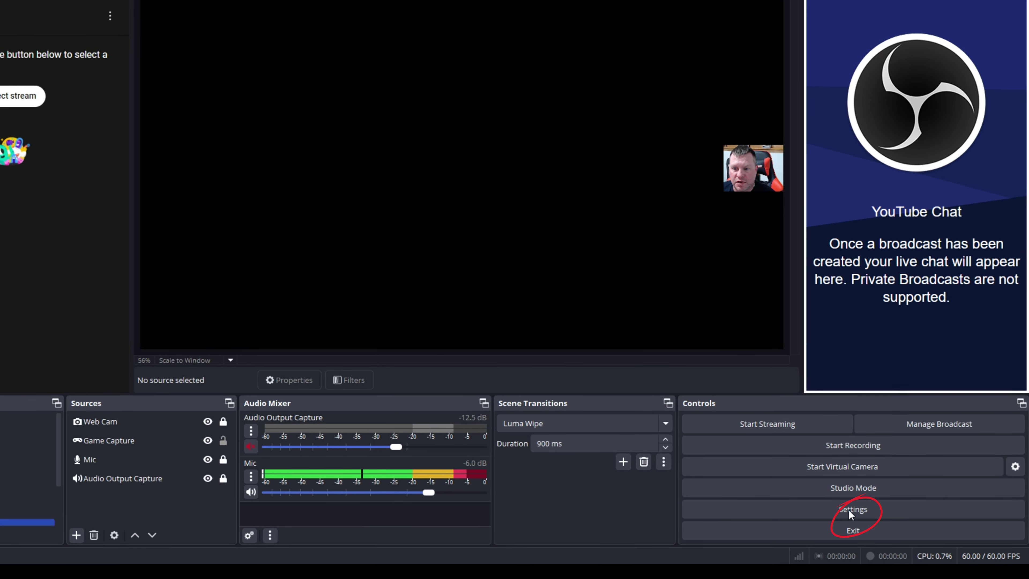
{"action": "left_click", "coordinate": [847, 509]}
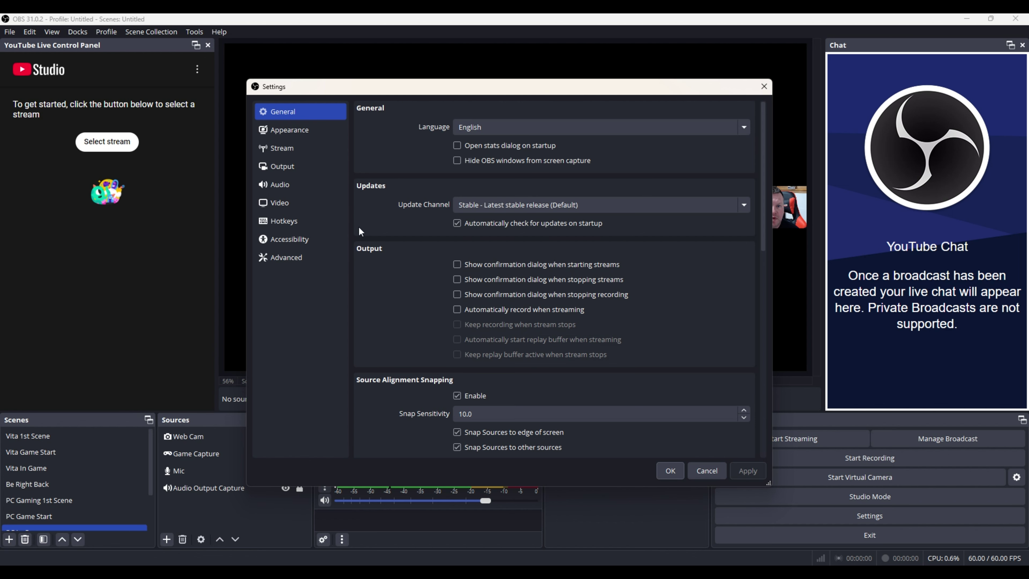
{"action": "left_click_drag", "start_coordinate": [447, 93], "coordinate": [391, 73]}
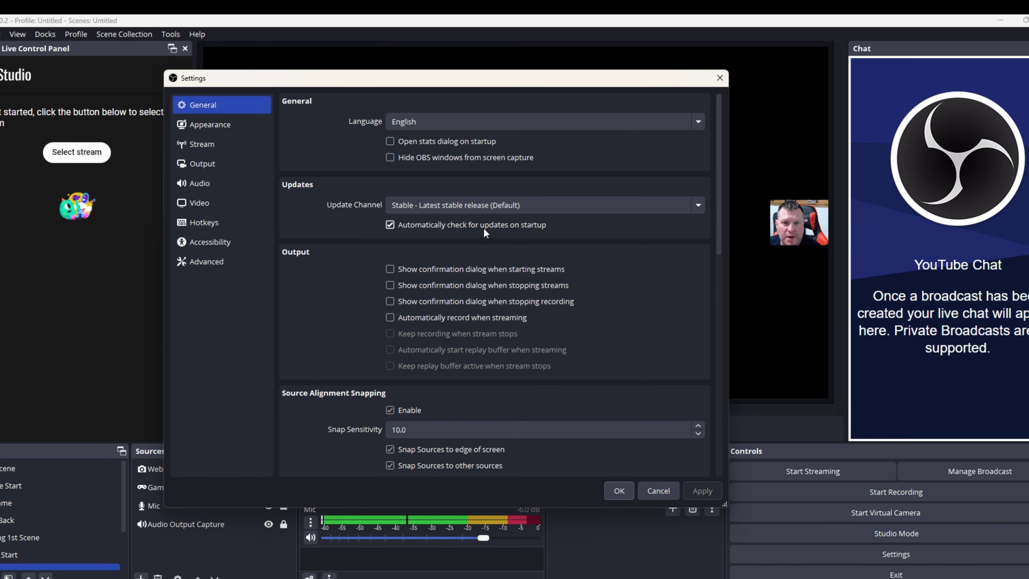
Review the General settings, from updates and output through source snapping, projectors, system tray and preview to studio mode and multiview.
{"action": "scroll", "coordinate": [347, 249], "scroll_direction": "down", "scroll_amount": 1}
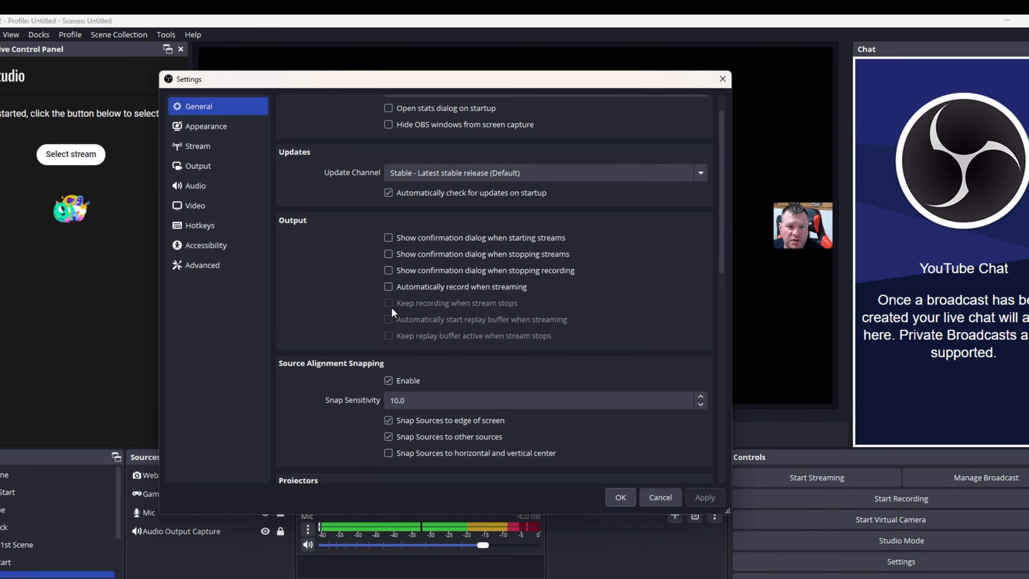
{"action": "scroll", "coordinate": [395, 321], "scroll_direction": "down", "scroll_amount": 1}
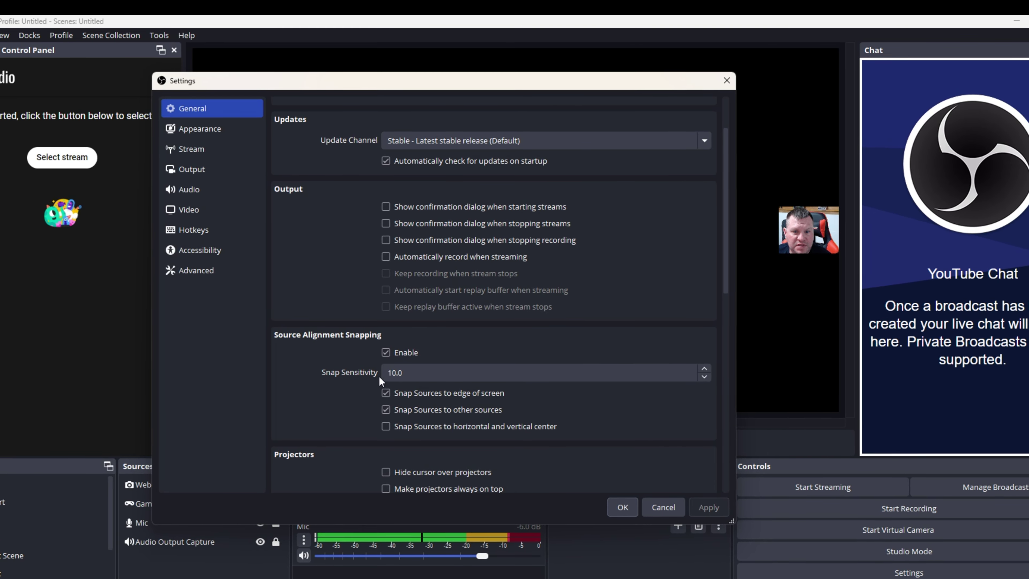
{"action": "scroll", "coordinate": [353, 387], "scroll_direction": "down", "scroll_amount": 1}
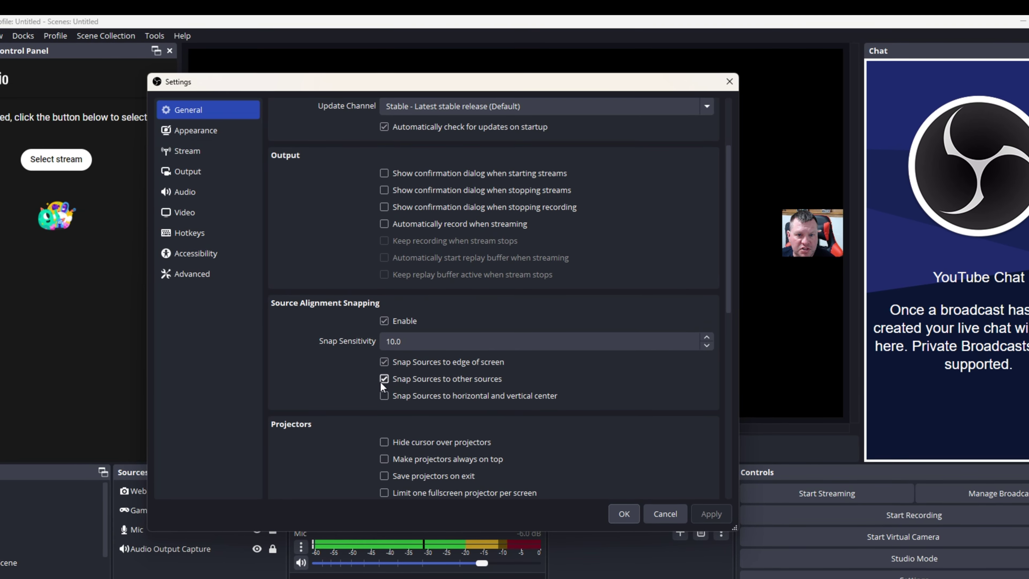
{"action": "scroll", "coordinate": [324, 388], "scroll_direction": "down", "scroll_amount": 2}
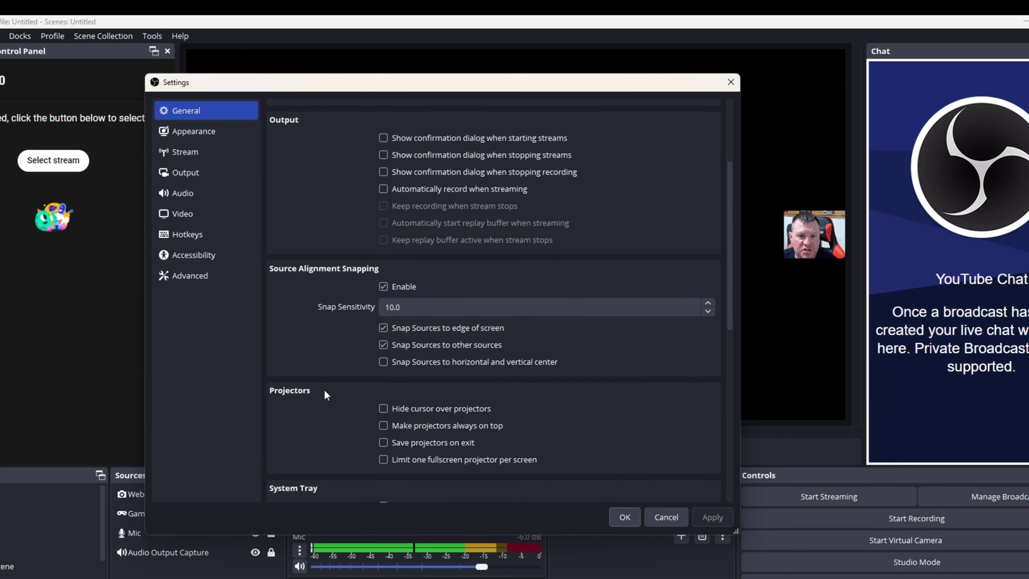
{"action": "scroll", "coordinate": [325, 389], "scroll_direction": "down", "scroll_amount": 1}
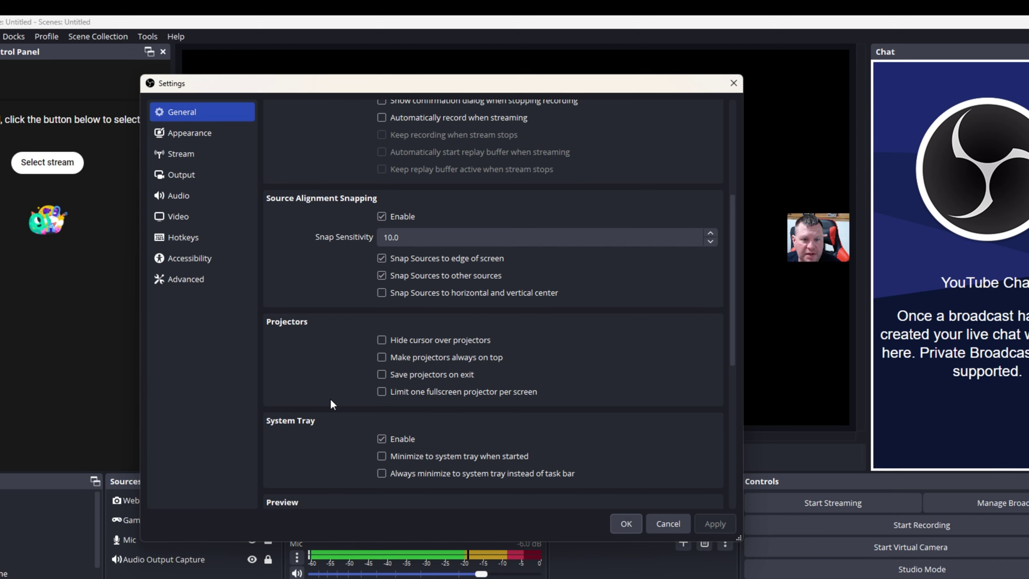
{"action": "scroll", "coordinate": [348, 417], "scroll_direction": "down", "scroll_amount": 1}
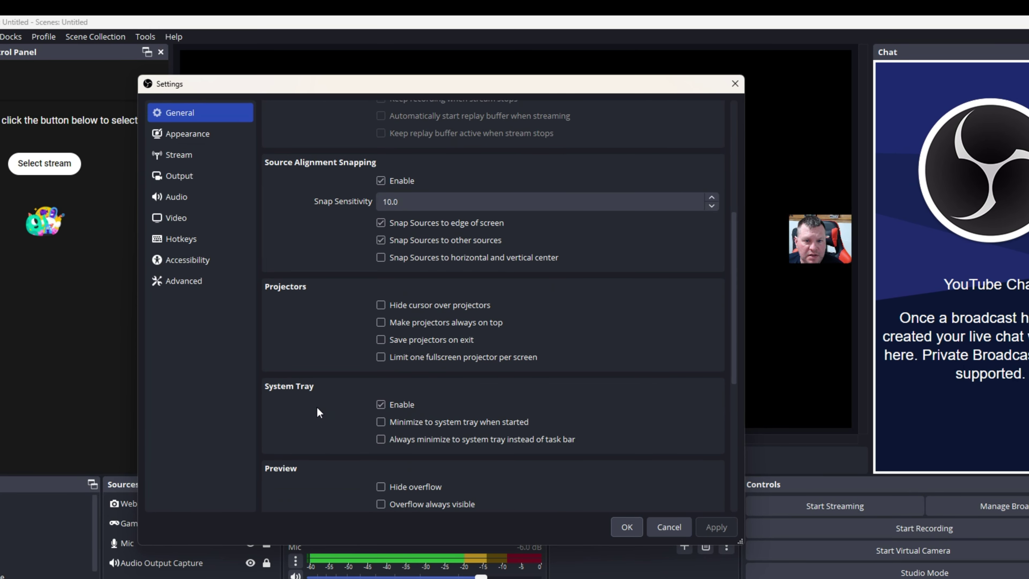
{"action": "scroll", "coordinate": [327, 412], "scroll_direction": "down", "scroll_amount": 3}
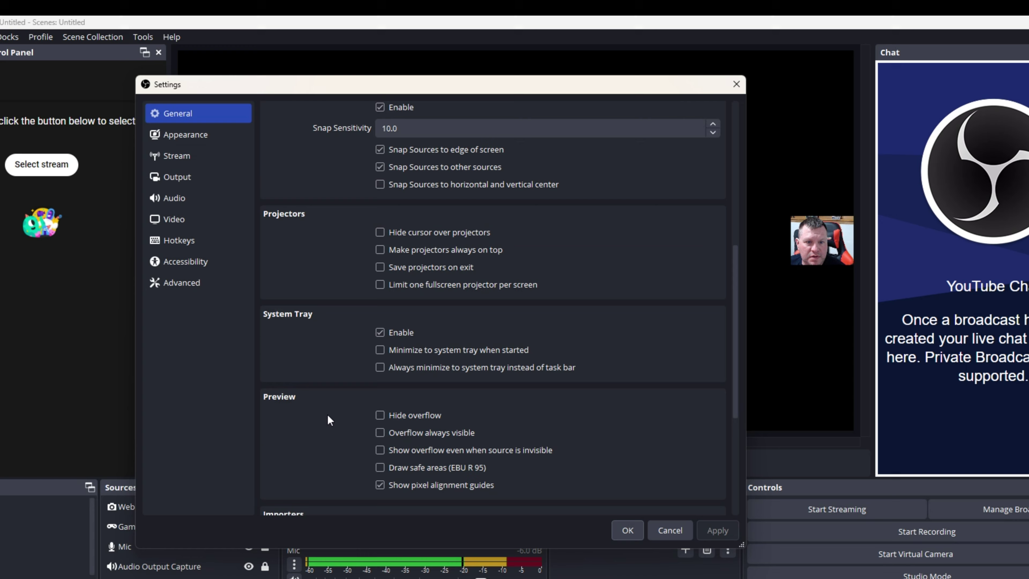
{"action": "scroll", "coordinate": [330, 418], "scroll_direction": "down", "scroll_amount": 3}
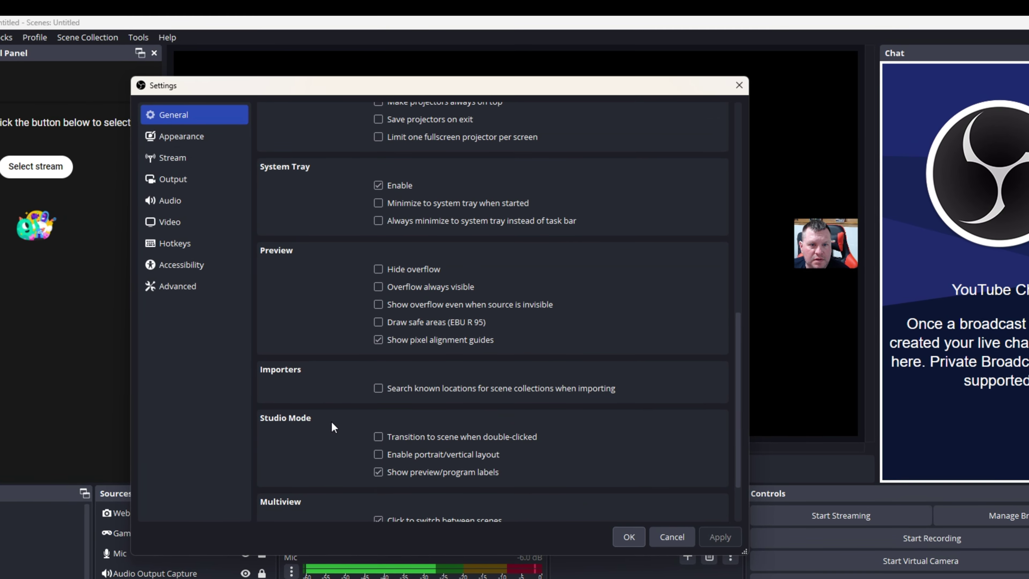
{"action": "scroll", "coordinate": [332, 421], "scroll_direction": "down", "scroll_amount": 1}
{"action": "scroll", "coordinate": [331, 421], "scroll_direction": "down", "scroll_amount": 1}
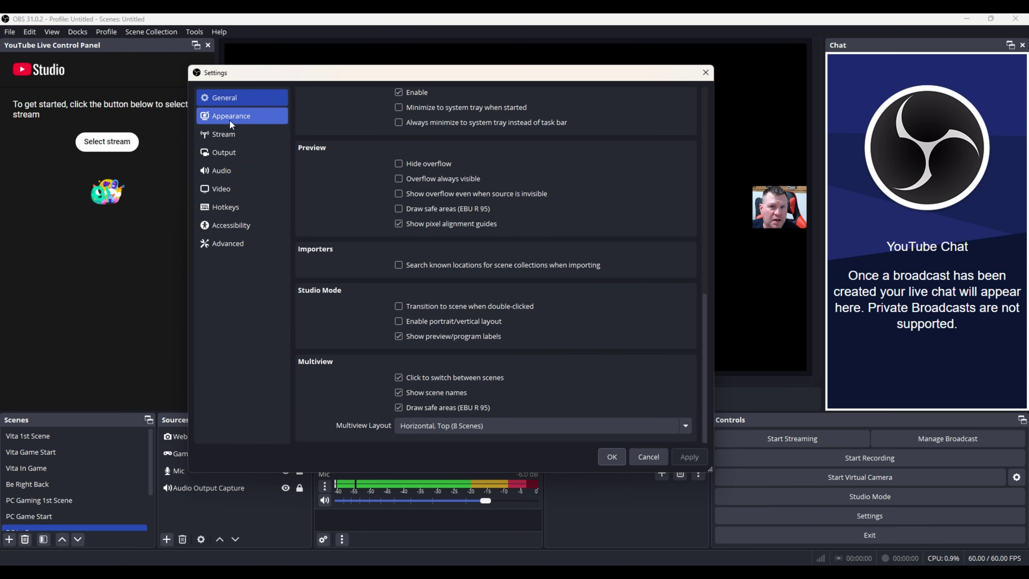
Look over the Appearance theme settings and the Stream service, server and connected account settings.
{"action": "left_click", "coordinate": [229, 120]}
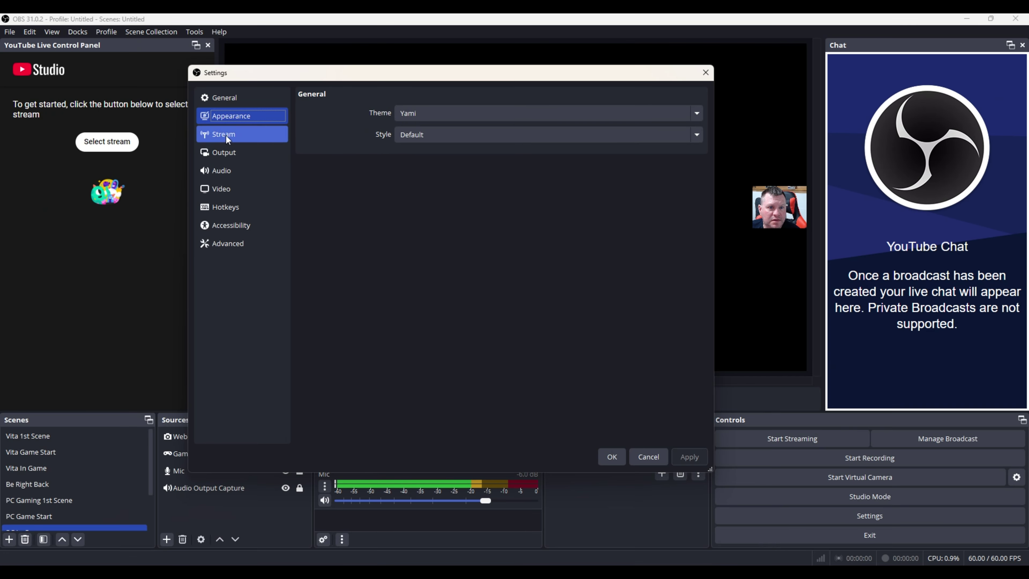
{"action": "left_click", "coordinate": [227, 135]}
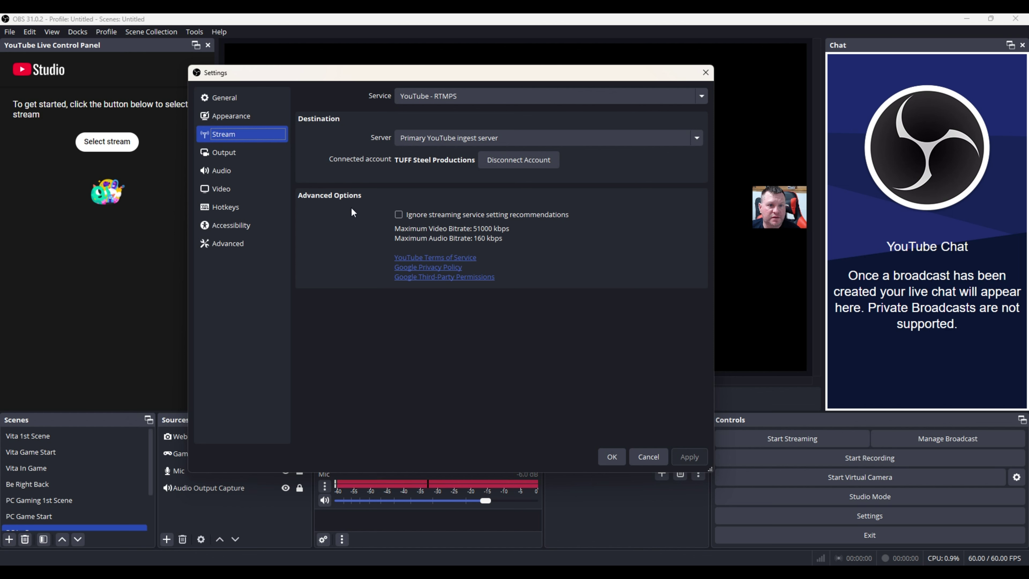
Check the available video encoders in the streaming output settings and select 1920x1080 as the rescale output resolution.
{"action": "left_click", "coordinate": [230, 159]}
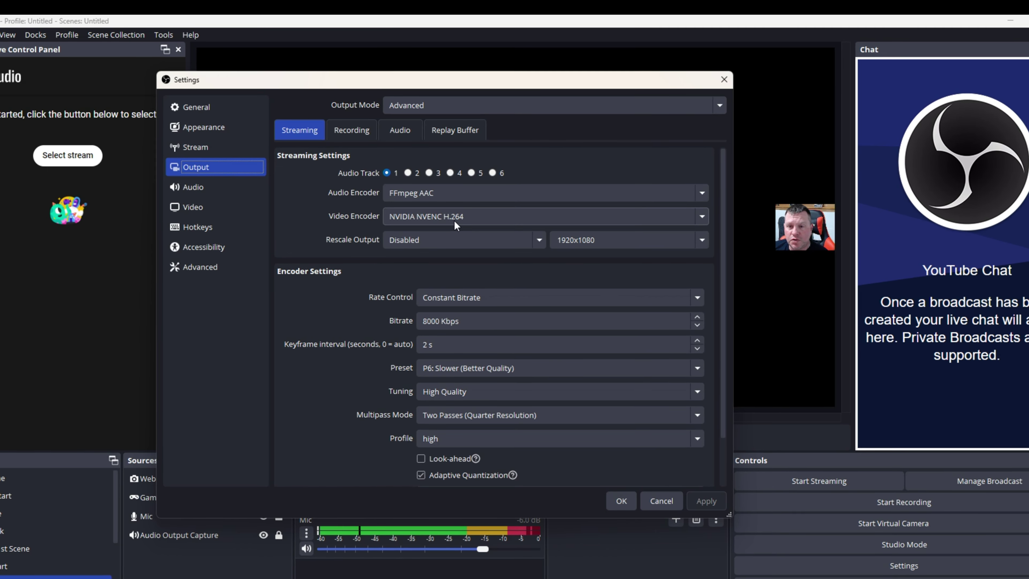
{"action": "left_click", "coordinate": [703, 217]}
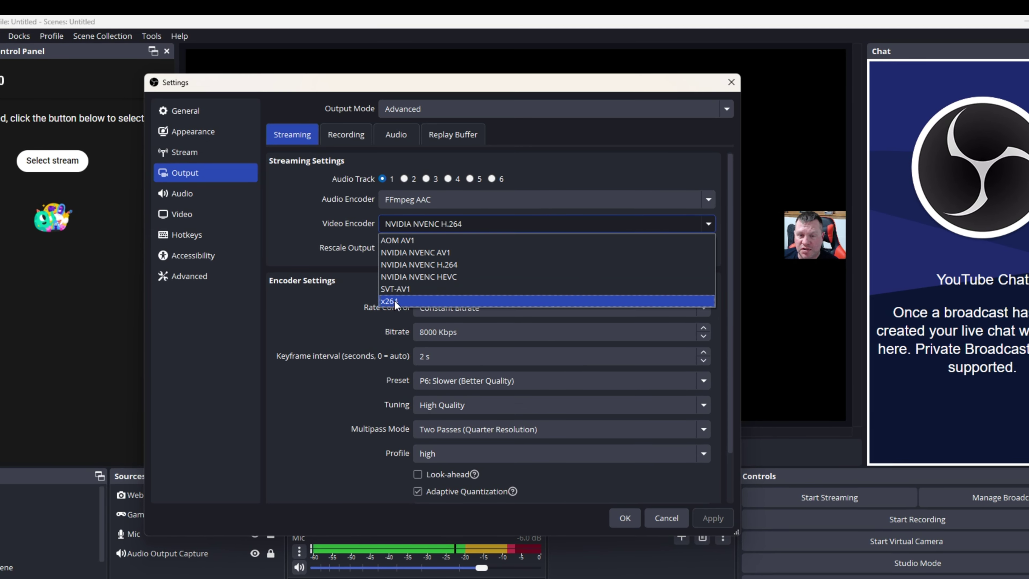
{"action": "left_click", "coordinate": [289, 237]}
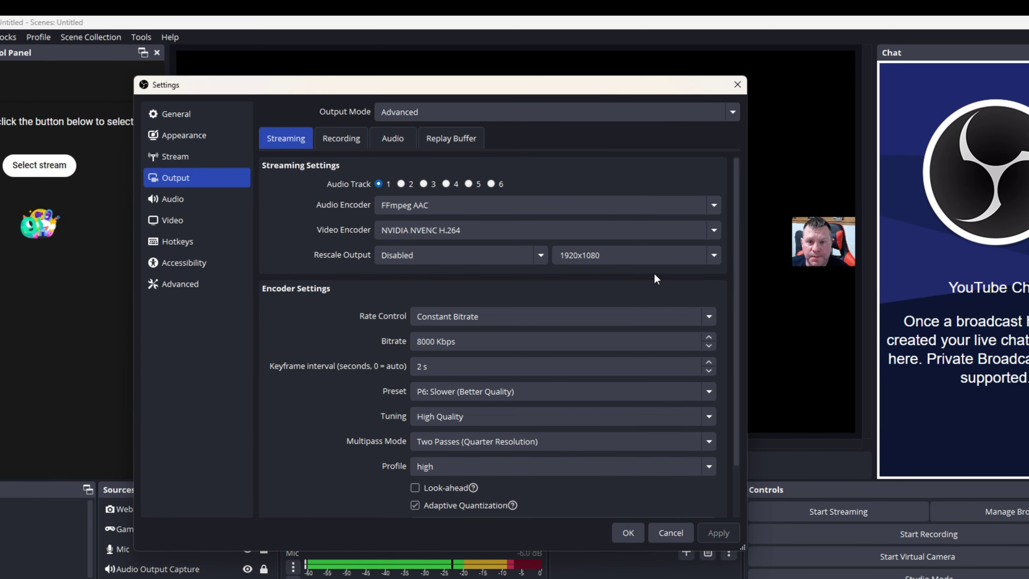
{"action": "left_click", "coordinate": [715, 256]}
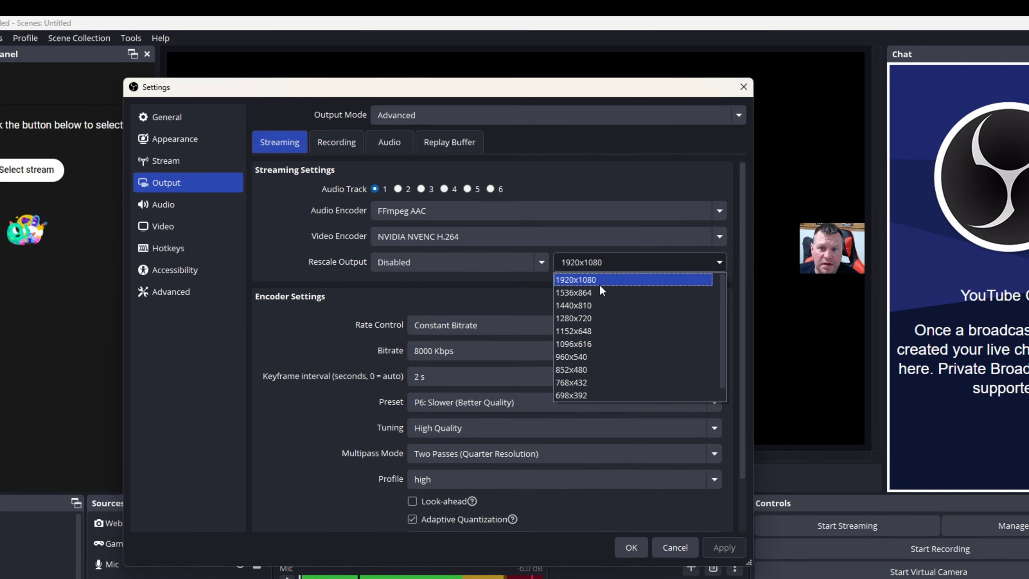
{"action": "left_click", "coordinate": [583, 280]}
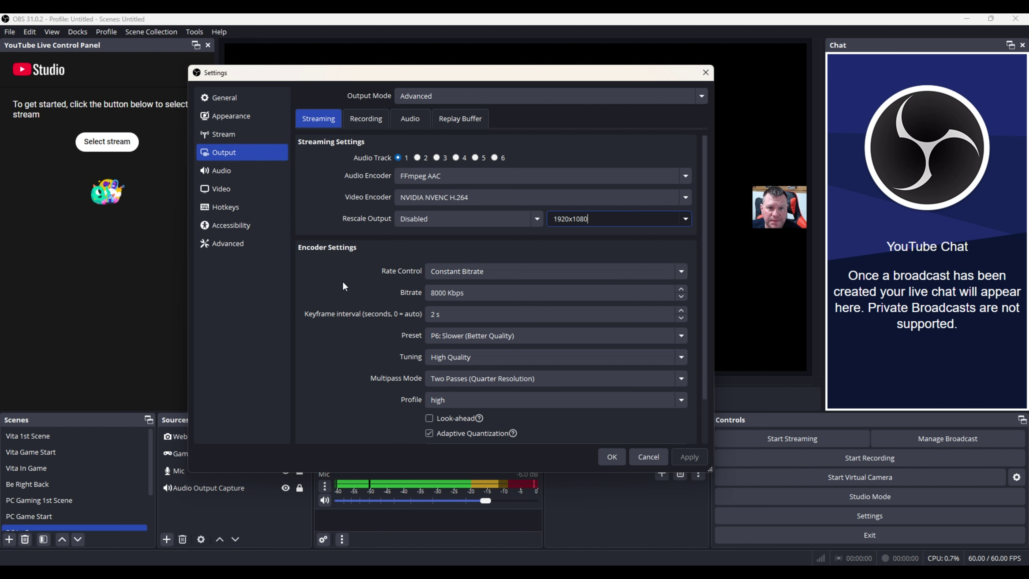
Examine the streaming encoder's preset, tuning and profile choices, along with its Adaptive Quantization option.
{"action": "scroll", "coordinate": [343, 283], "scroll_direction": "down", "scroll_amount": 1}
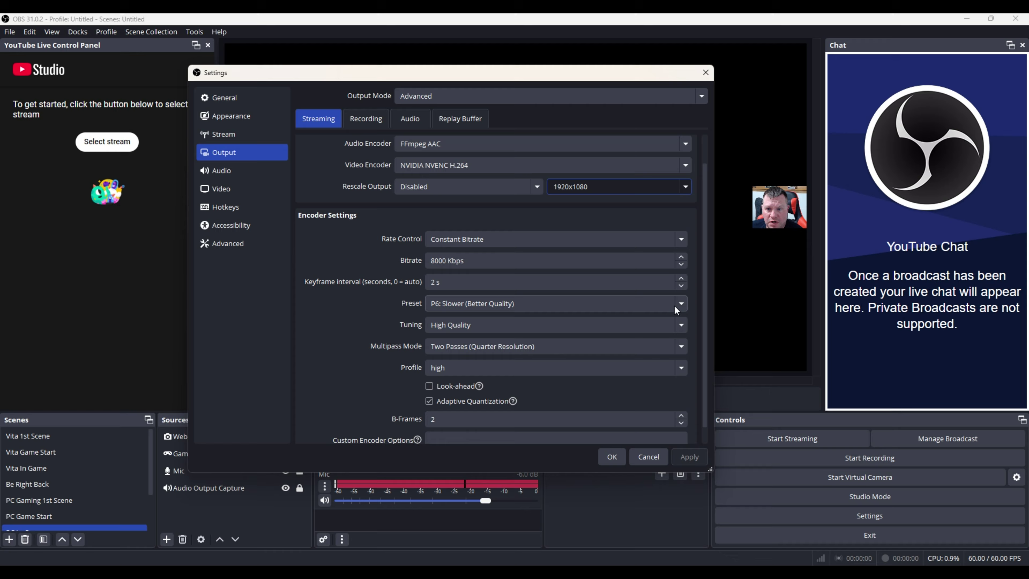
{"action": "left_click", "coordinate": [683, 304]}
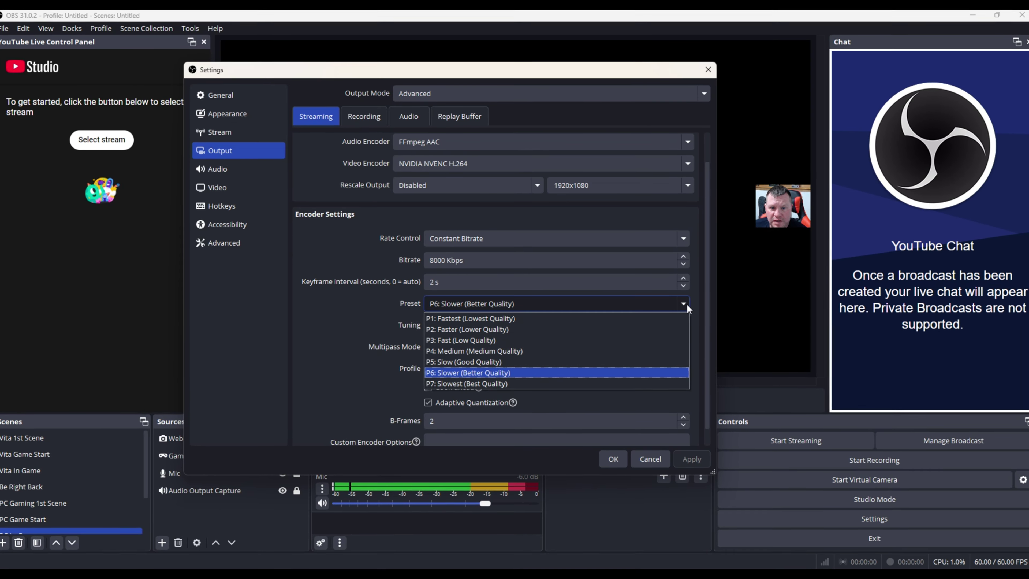
{"action": "left_click", "coordinate": [686, 303]}
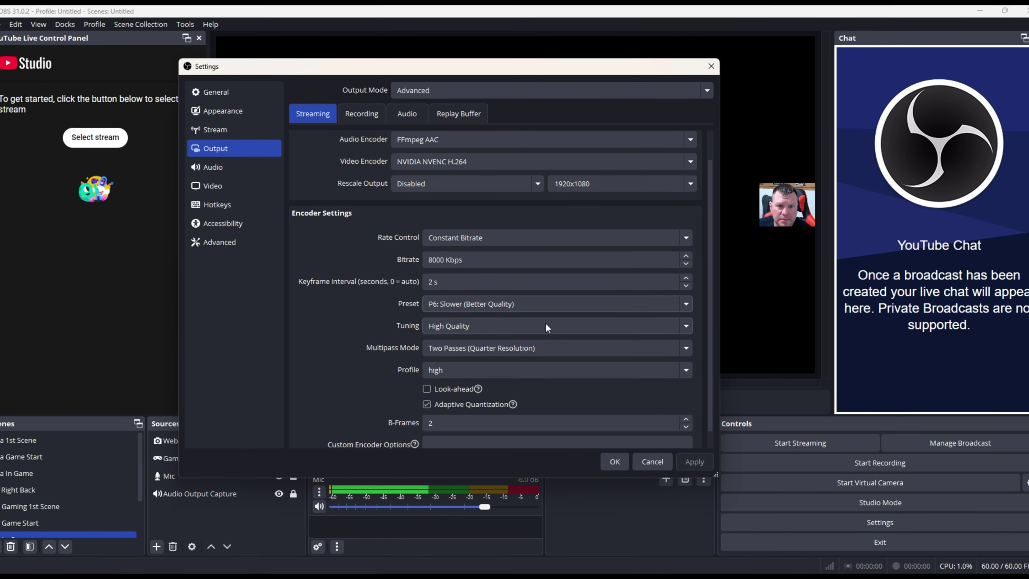
{"action": "left_click", "coordinate": [689, 326]}
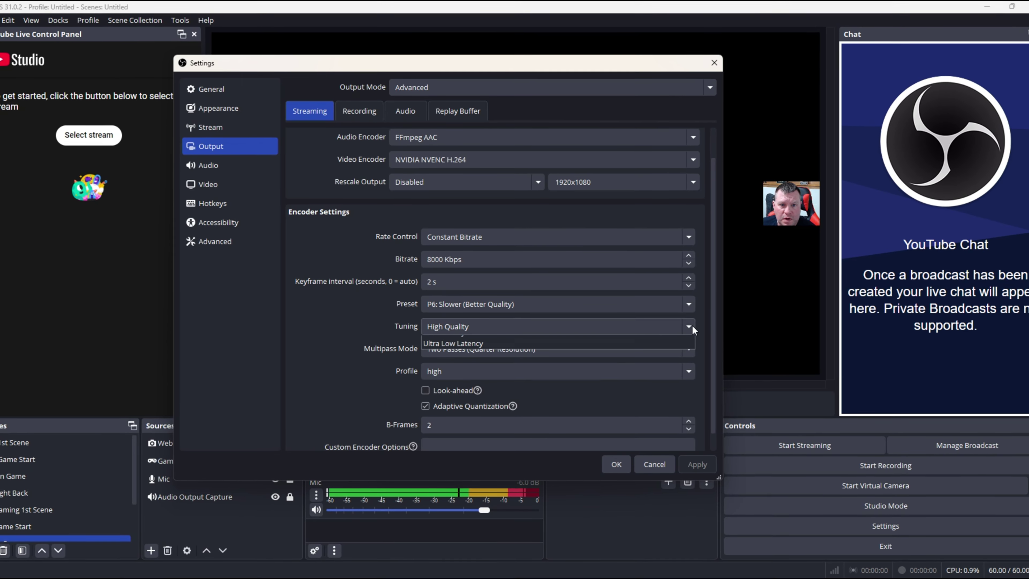
{"action": "left_click", "coordinate": [693, 327]}
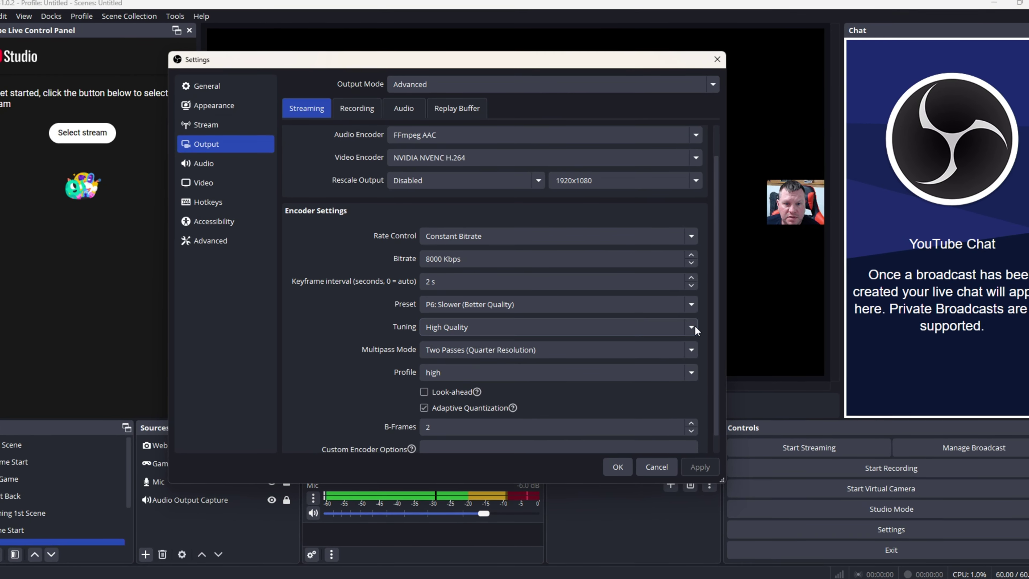
{"action": "scroll", "coordinate": [405, 332], "scroll_direction": "down", "scroll_amount": 1}
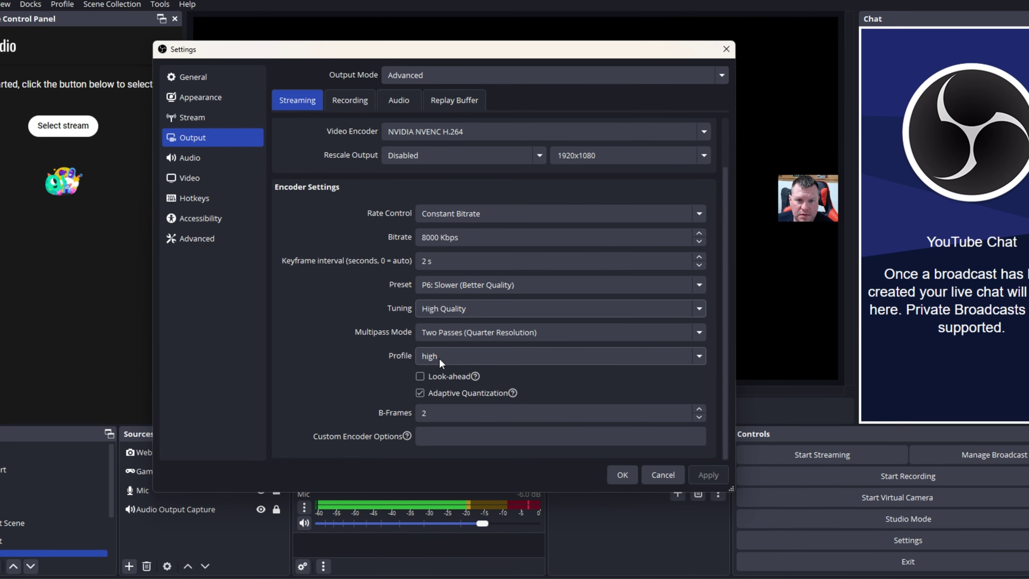
{"action": "left_click", "coordinate": [700, 356]}
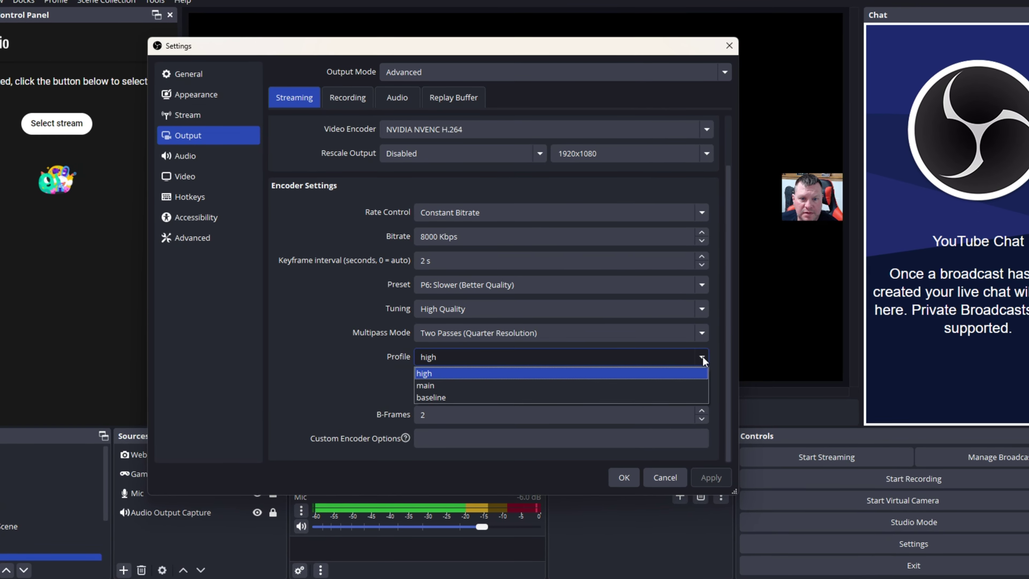
{"action": "left_click", "coordinate": [703, 356]}
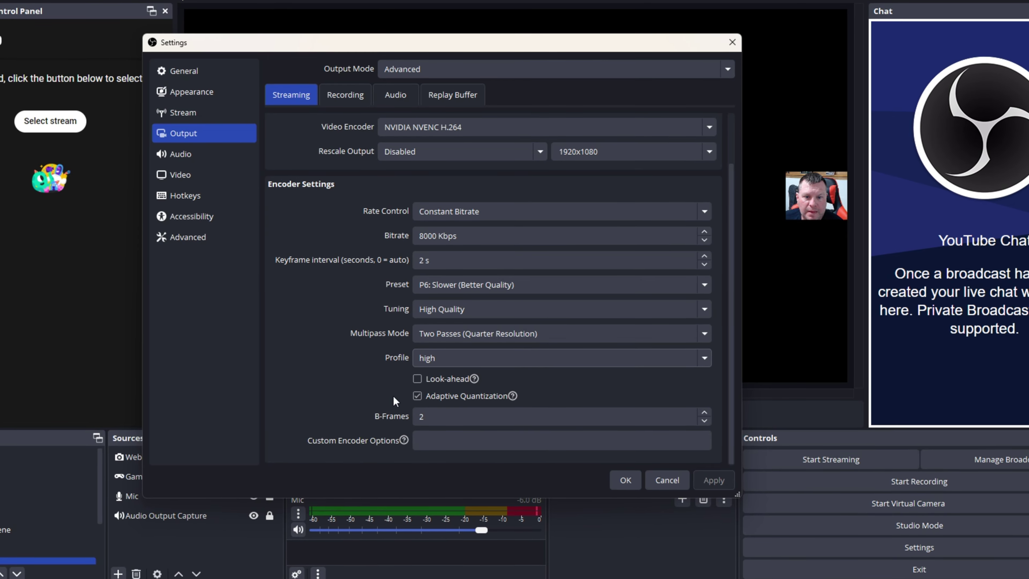
{"action": "mouse_move", "coordinate": [471, 401]}
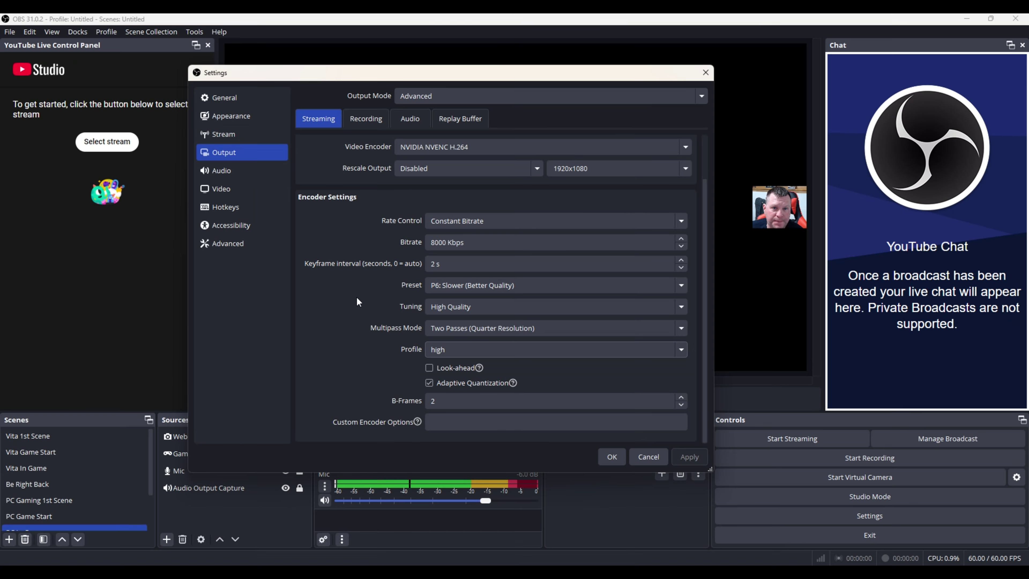
Review the recording output settings and the audio track bitrates, including the bitrate choices for Track 1.
{"action": "left_click", "coordinate": [365, 119]}
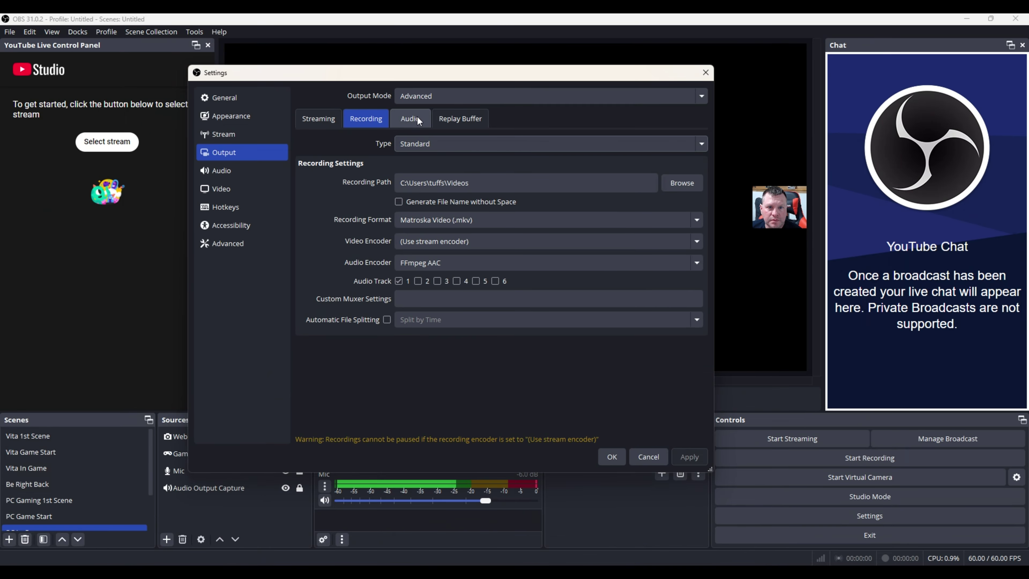
{"action": "left_click", "coordinate": [395, 142]}
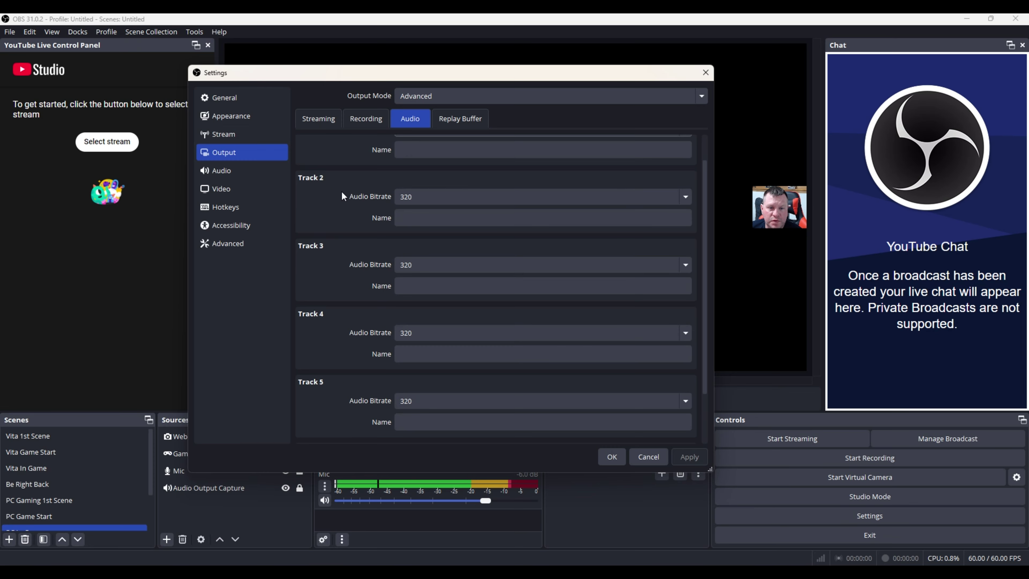
{"action": "scroll", "coordinate": [309, 233], "scroll_direction": "down", "scroll_amount": 4}
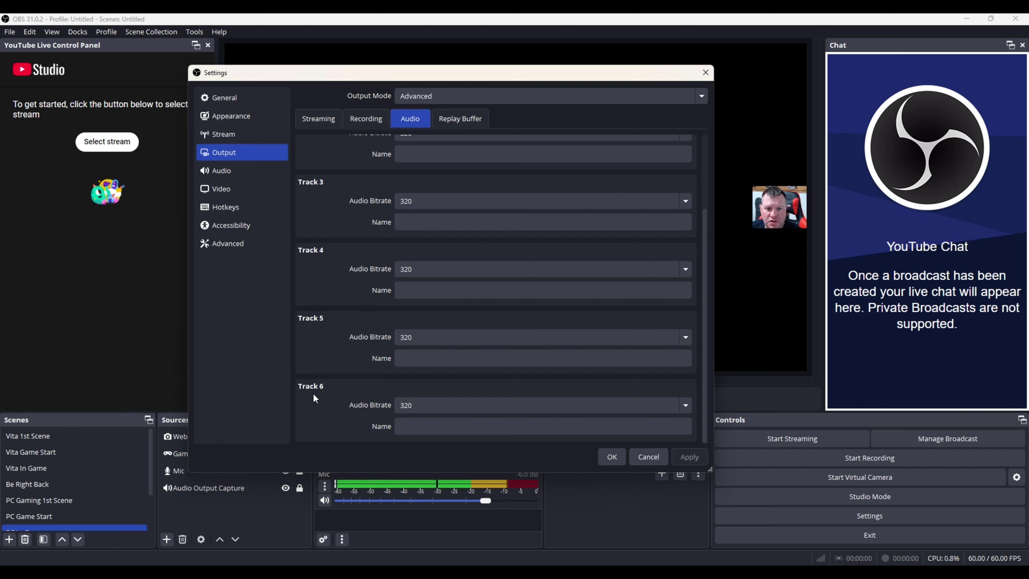
{"action": "scroll", "coordinate": [315, 392], "scroll_direction": "up", "scroll_amount": 4}
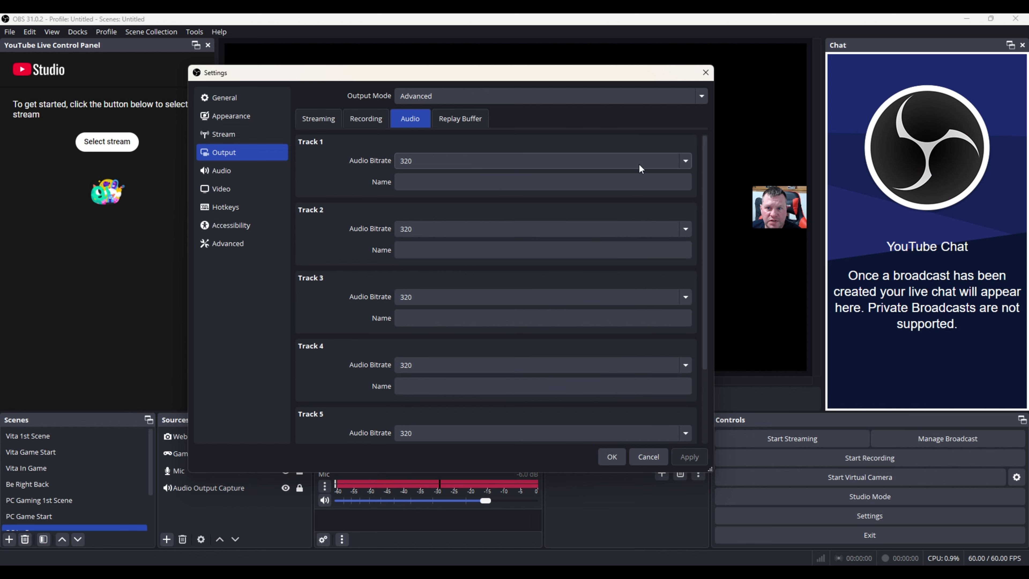
{"action": "left_click", "coordinate": [686, 161]}
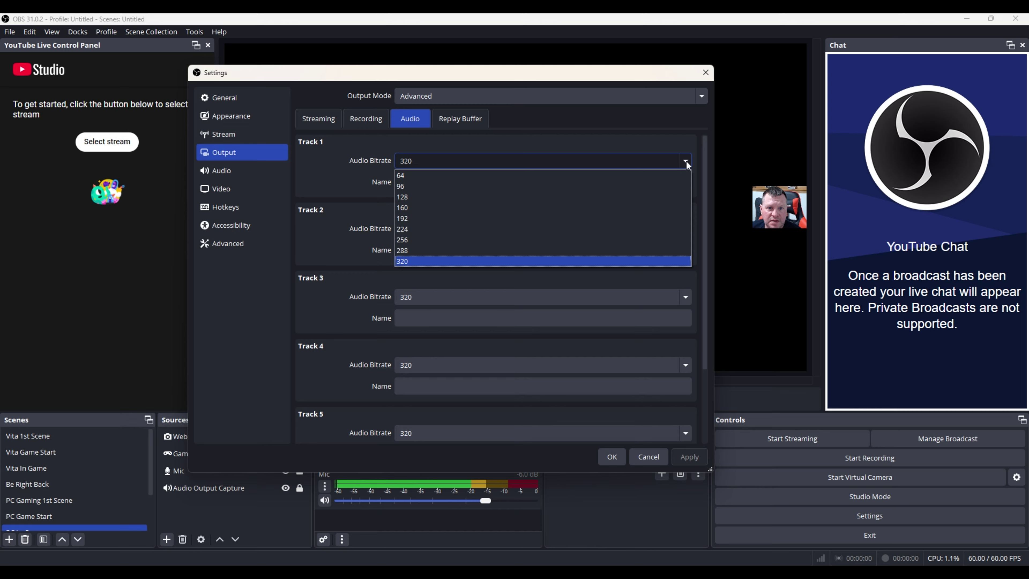
{"action": "left_click", "coordinate": [686, 161]}
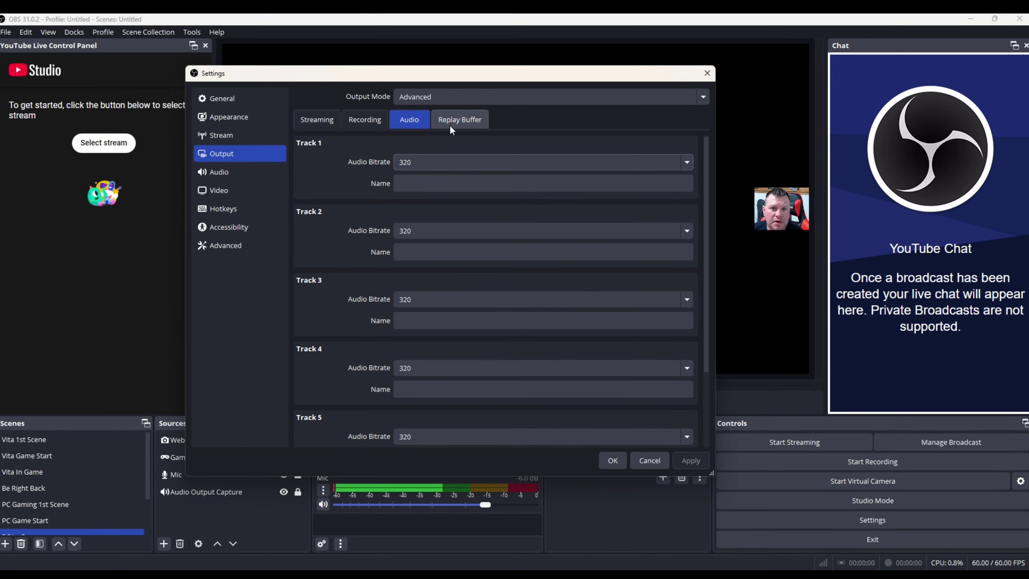
Look over the Replay Buffer output options and return to the streaming encoder settings.
{"action": "left_click", "coordinate": [450, 126]}
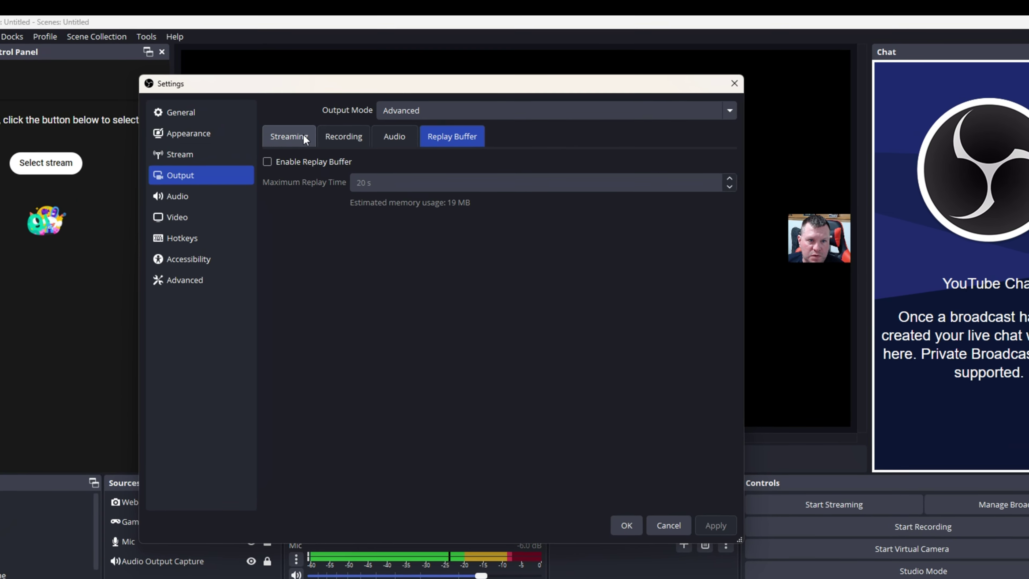
{"action": "left_click", "coordinate": [300, 140]}
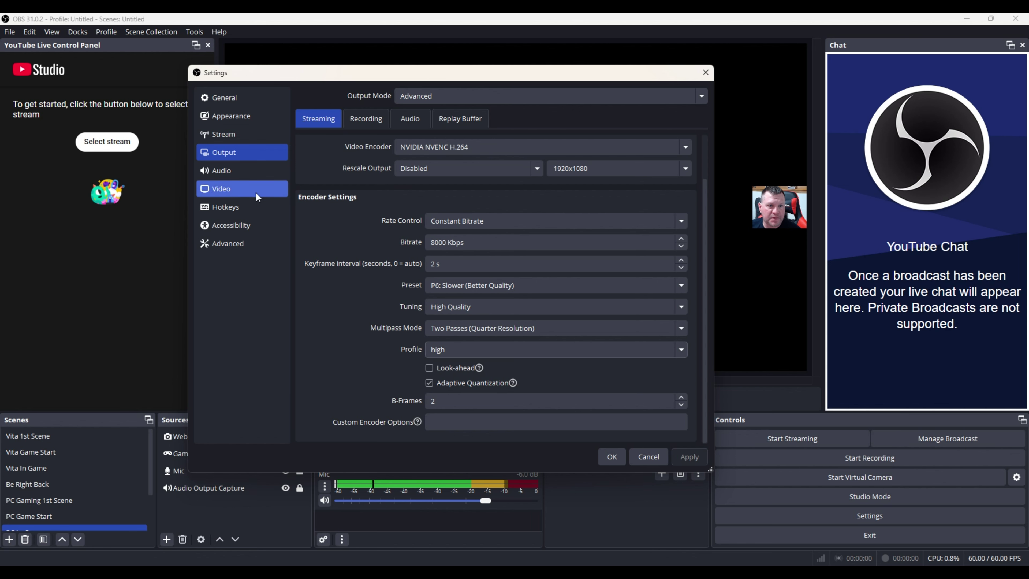
Review the Audio settings for sample rate, channels, global audio devices, meters and monitoring device.
{"action": "left_click", "coordinate": [242, 174]}
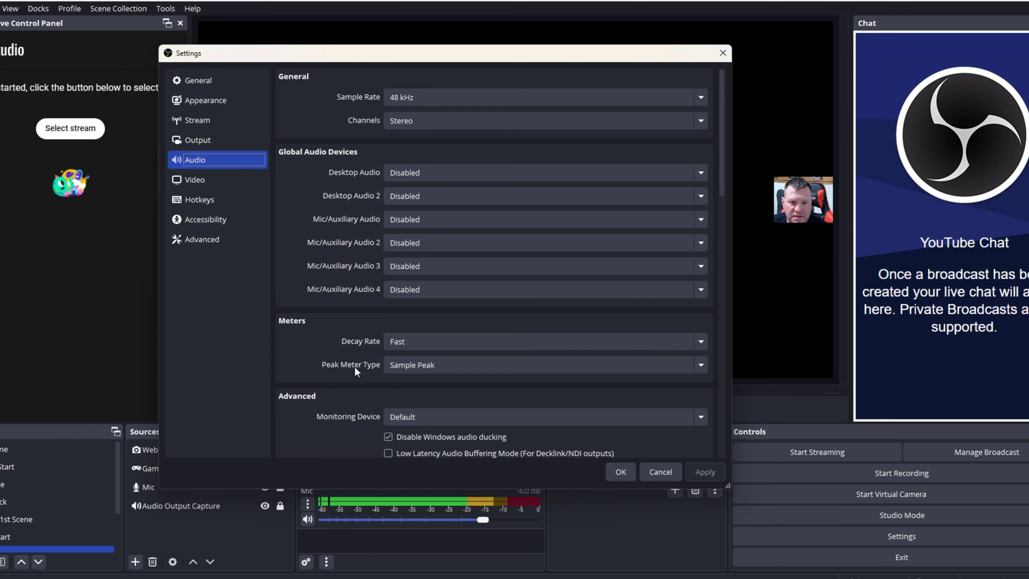
{"action": "scroll", "coordinate": [355, 367], "scroll_direction": "down", "scroll_amount": 3}
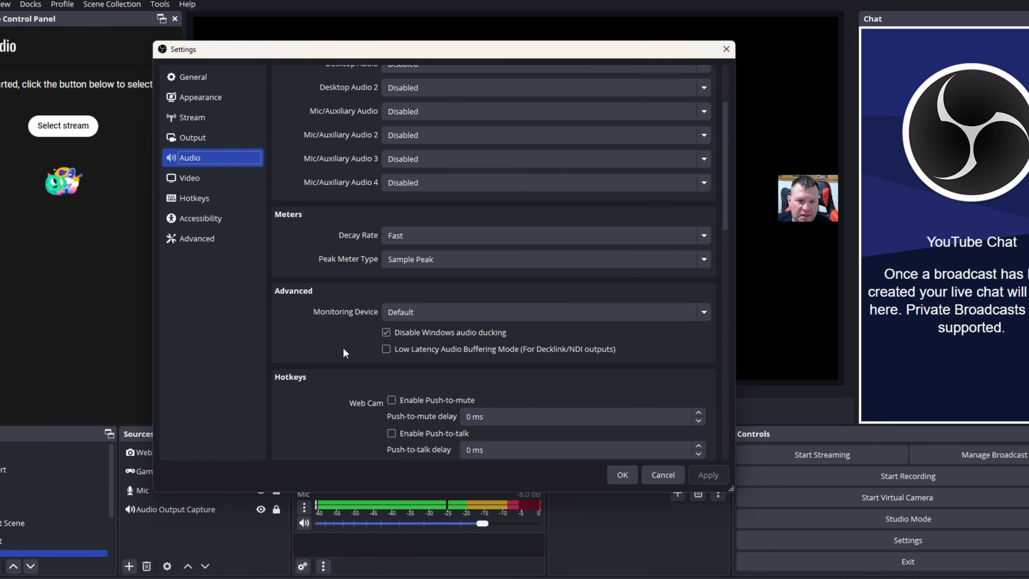
{"action": "scroll", "coordinate": [328, 349], "scroll_direction": "down", "scroll_amount": 1}
{"action": "scroll", "coordinate": [329, 350], "scroll_direction": "down", "scroll_amount": 1}
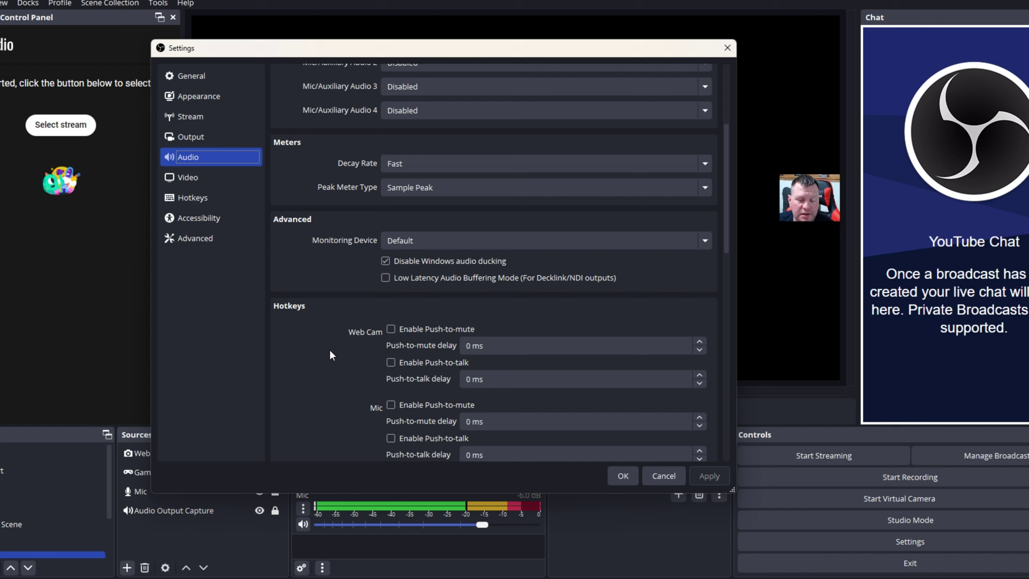
{"action": "scroll", "coordinate": [330, 350], "scroll_direction": "down", "scroll_amount": 3}
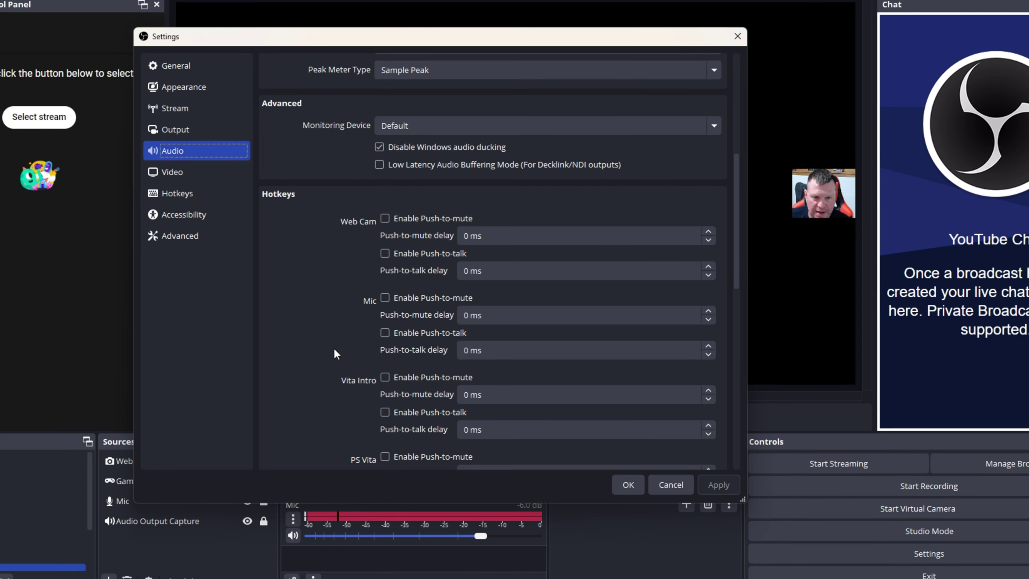
Look through the push-to-mute and push-to-talk options of every audio source in the Audio settings.
{"action": "scroll", "coordinate": [334, 353], "scroll_direction": "down", "scroll_amount": 2}
{"action": "scroll", "coordinate": [320, 353], "scroll_direction": "down", "scroll_amount": 8}
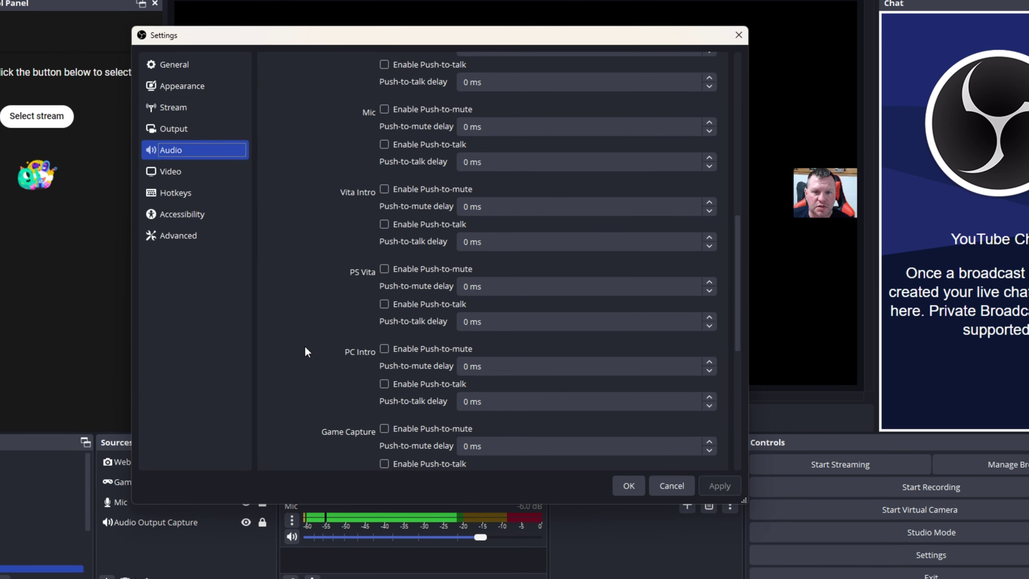
{"action": "scroll", "coordinate": [307, 352], "scroll_direction": "down", "scroll_amount": 6}
{"action": "scroll", "coordinate": [305, 352], "scroll_direction": "down", "scroll_amount": 13}
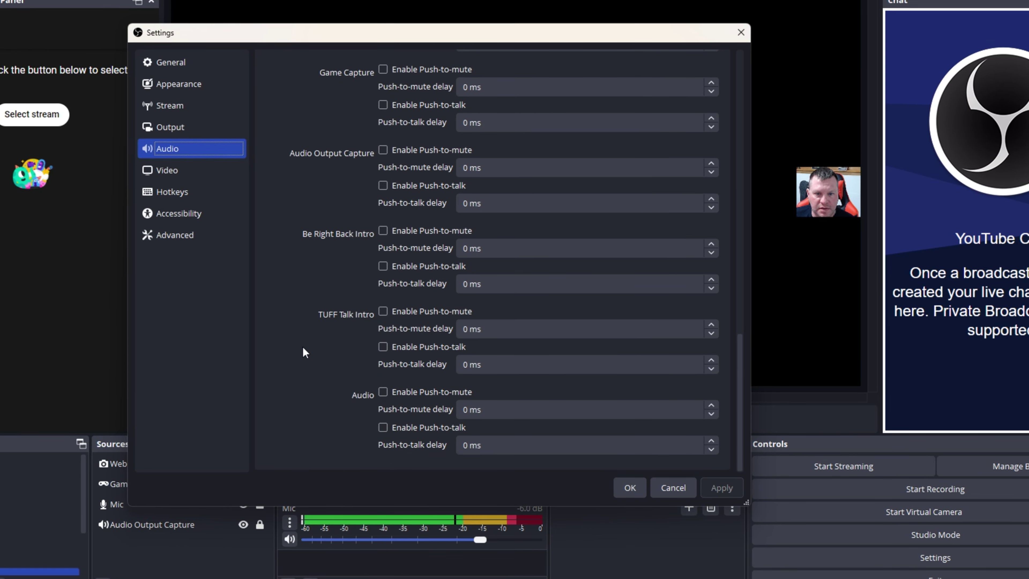
{"action": "scroll", "coordinate": [302, 347], "scroll_direction": "up", "scroll_amount": 18}
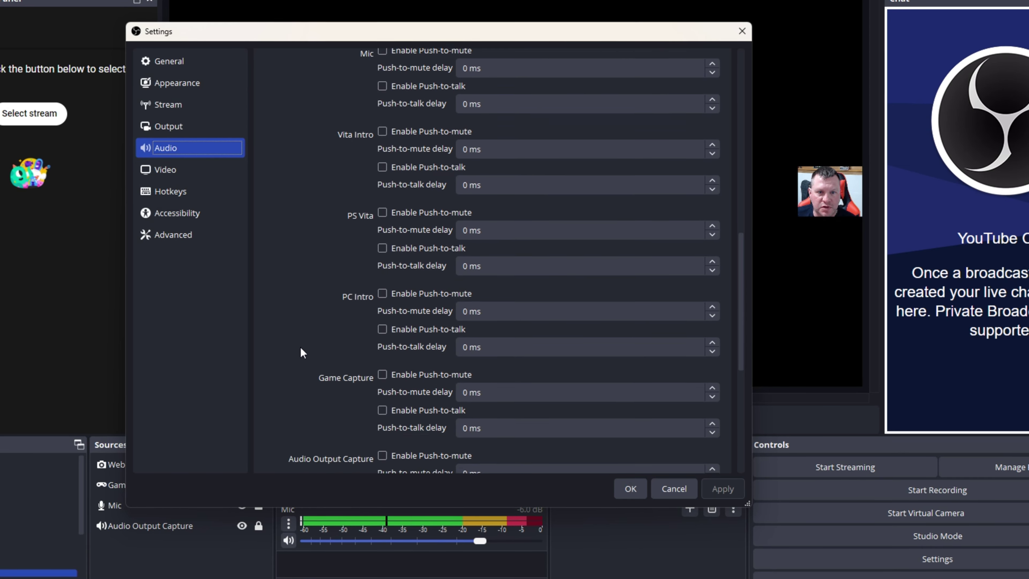
{"action": "scroll", "coordinate": [340, 263], "scroll_direction": "up", "scroll_amount": 6}
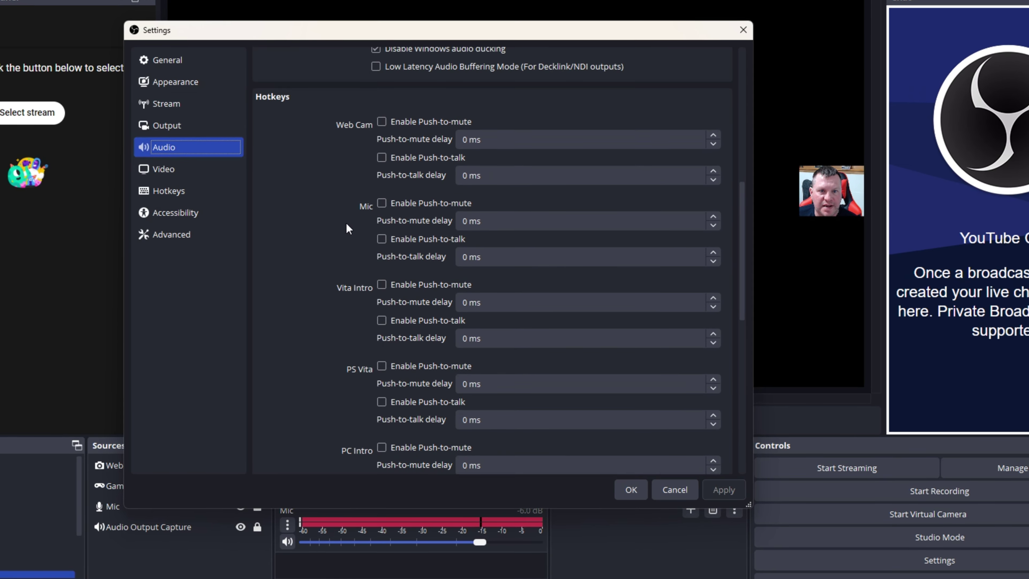
{"action": "scroll", "coordinate": [328, 240], "scroll_direction": "up", "scroll_amount": 20}
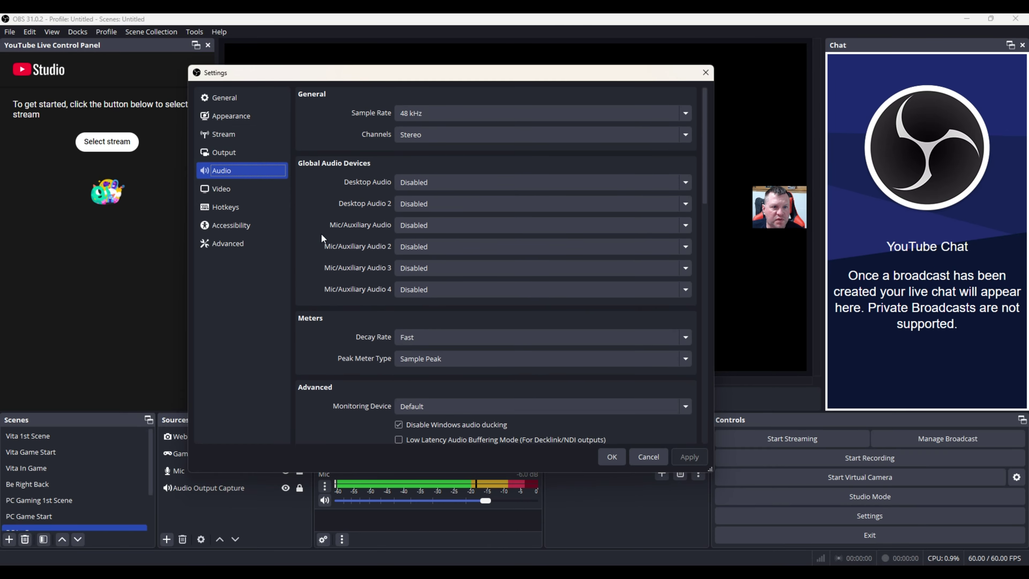
Review the Video settings' base and output resolutions and the available common FPS values.
{"action": "left_click", "coordinate": [225, 189]}
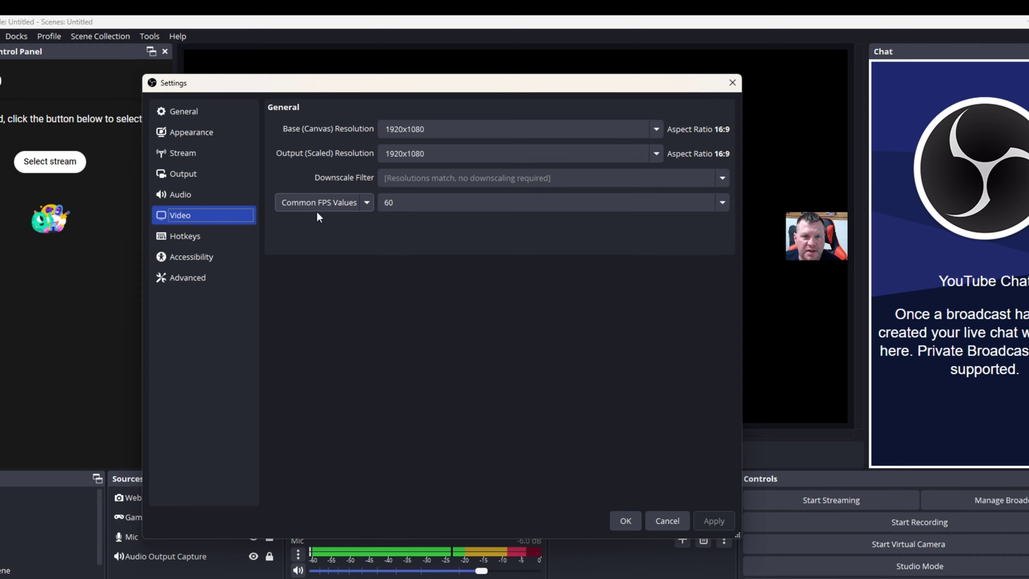
{"action": "left_click", "coordinate": [727, 203]}
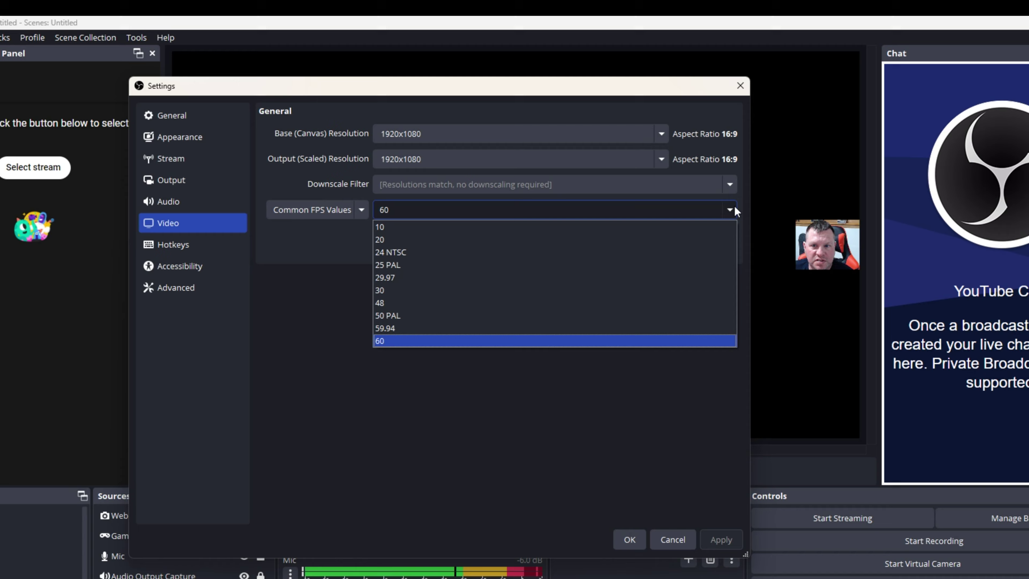
{"action": "left_click", "coordinate": [731, 210]}
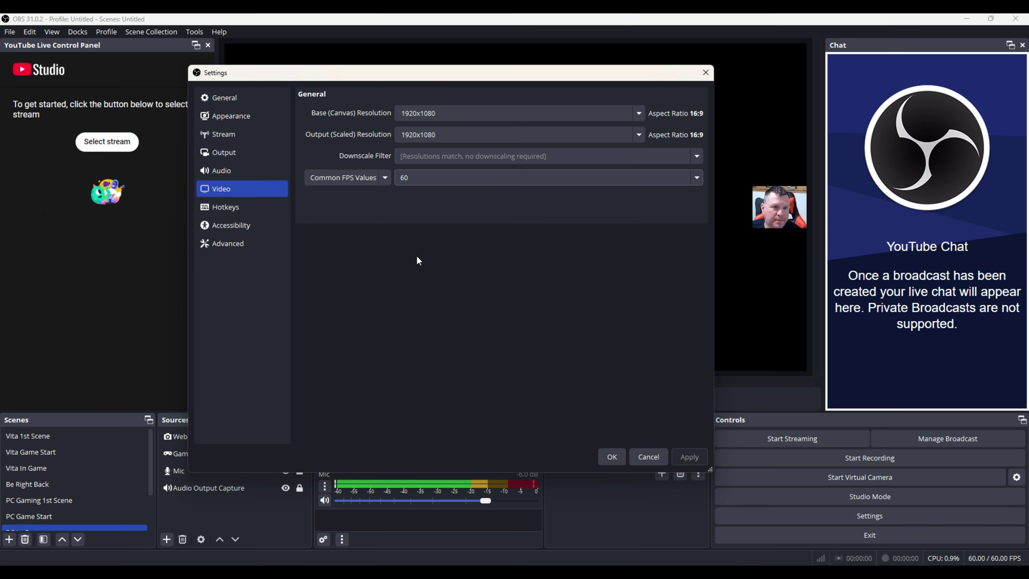
Examine the Start Streaming and Stop Streaming hotkey fields, plus the Accessibility color settings.
{"action": "left_click", "coordinate": [238, 210]}
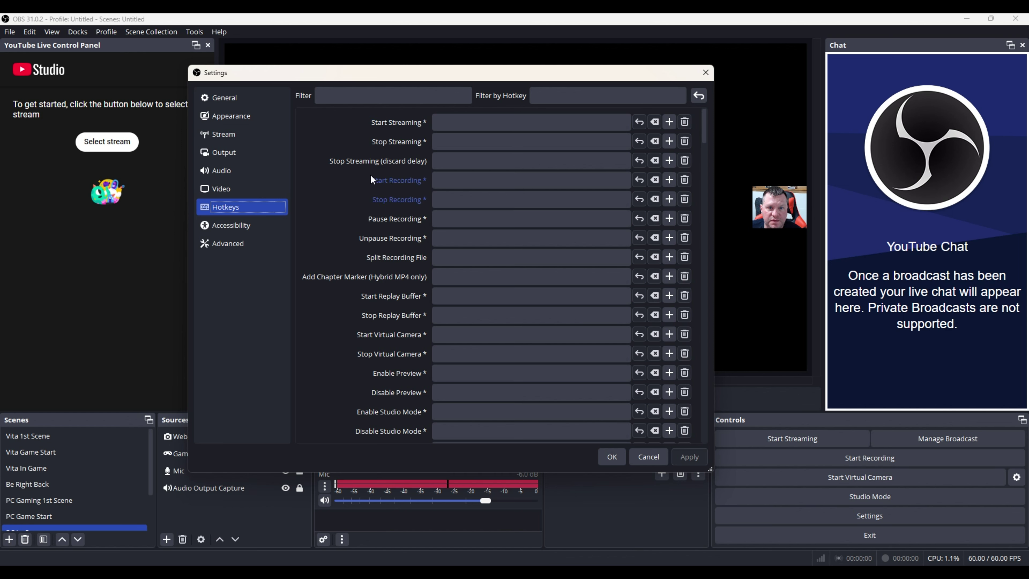
{"action": "left_click", "coordinate": [499, 121]}
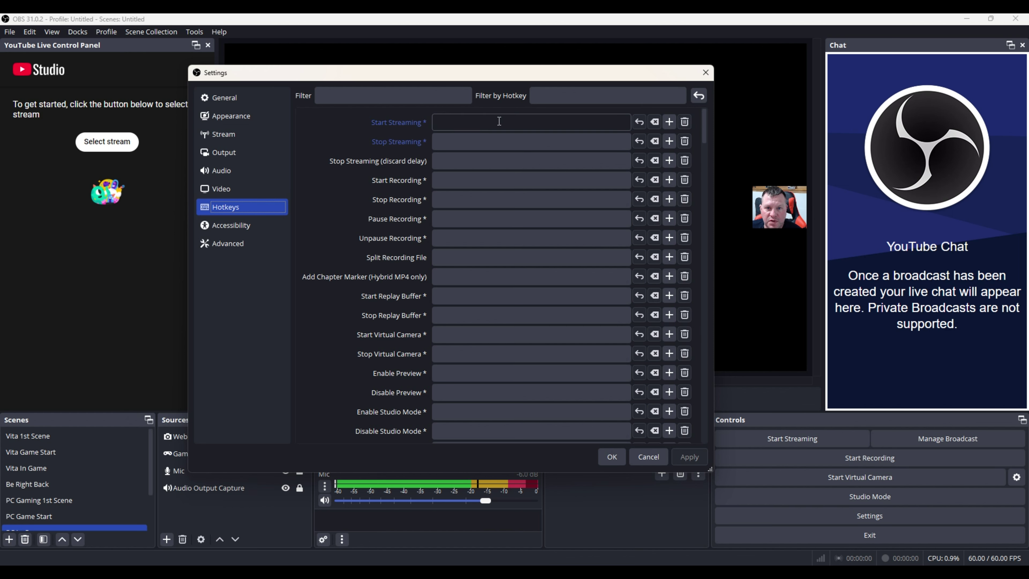
{"action": "left_click", "coordinate": [501, 149]}
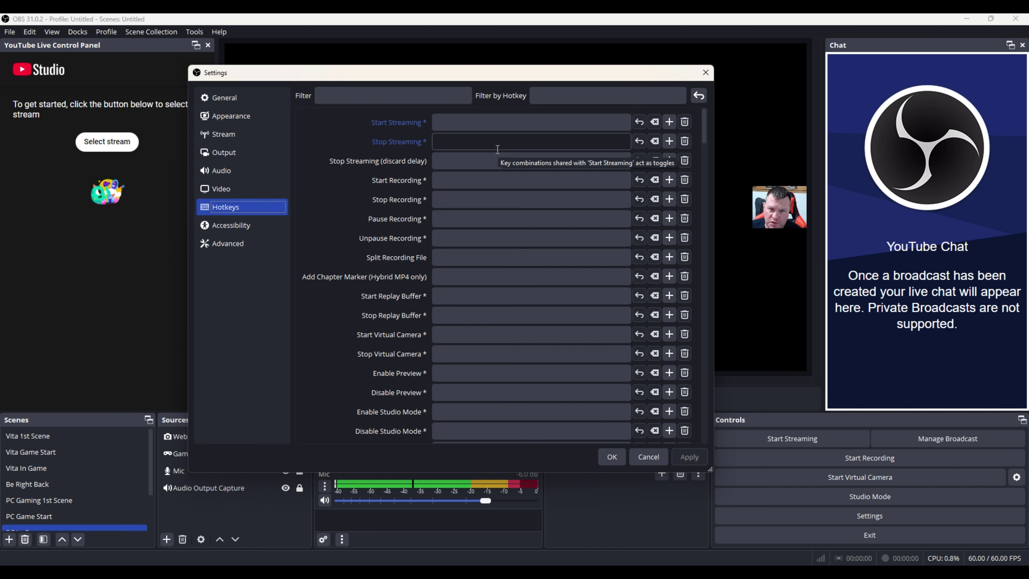
{"action": "left_click", "coordinate": [426, 264]}
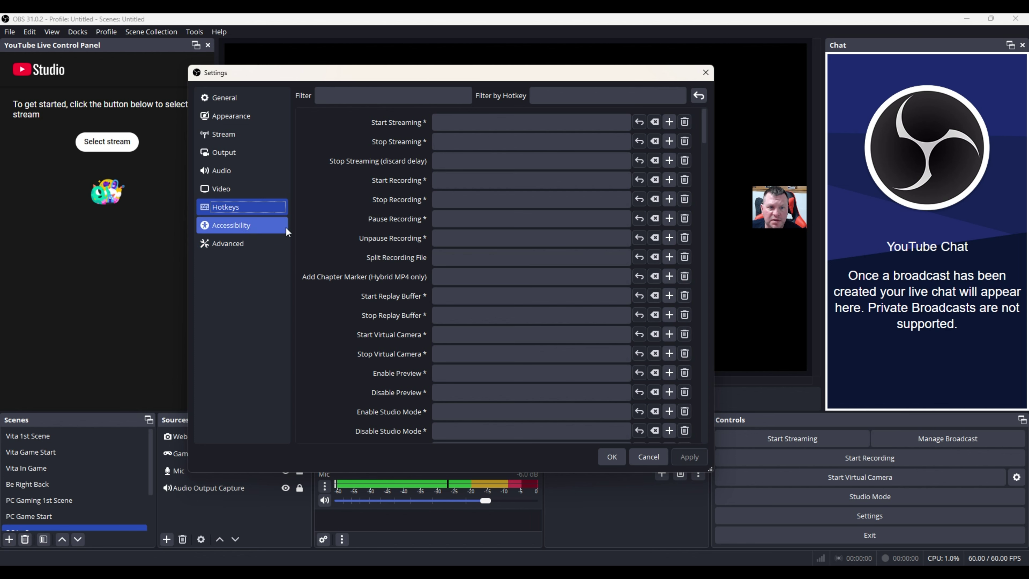
{"action": "left_click", "coordinate": [236, 225]}
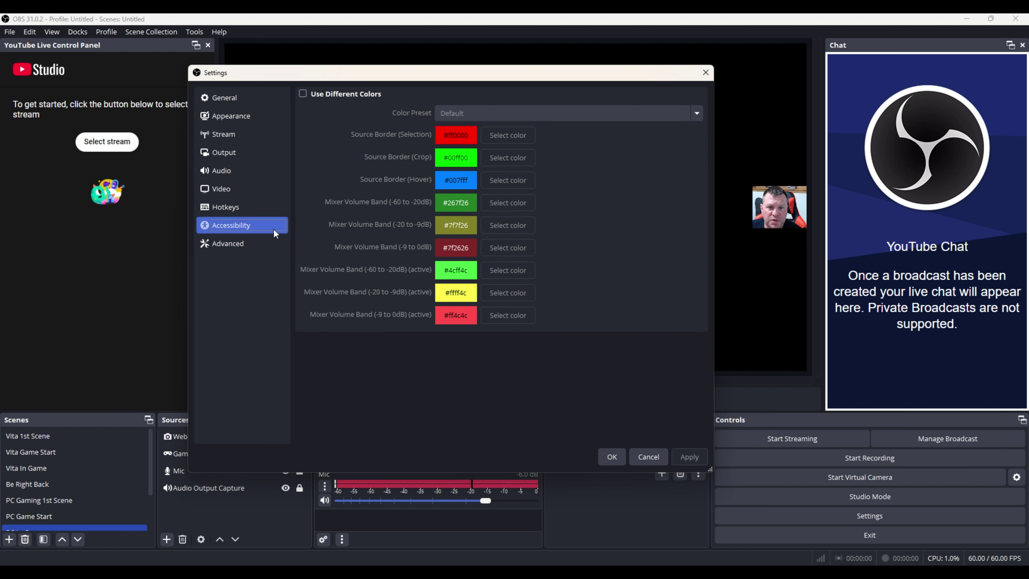
Review the Advanced settings from process priority and video through stream delay, reconnect, network and hotkey focus, and close the settings without saving.
{"action": "left_click", "coordinate": [265, 243]}
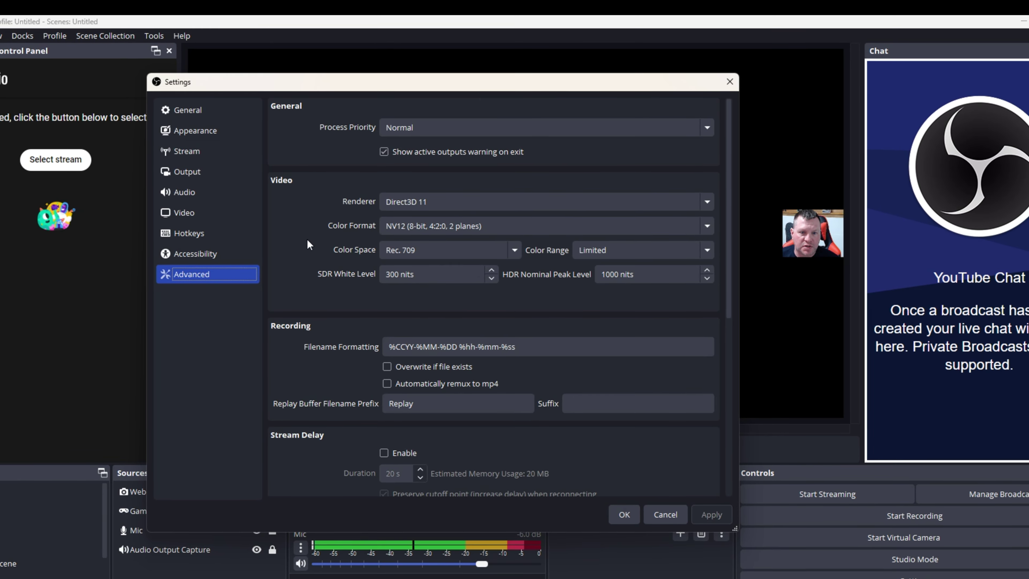
{"action": "scroll", "coordinate": [307, 242], "scroll_direction": "down", "scroll_amount": 3}
{"action": "scroll", "coordinate": [329, 248], "scroll_direction": "down", "scroll_amount": 3}
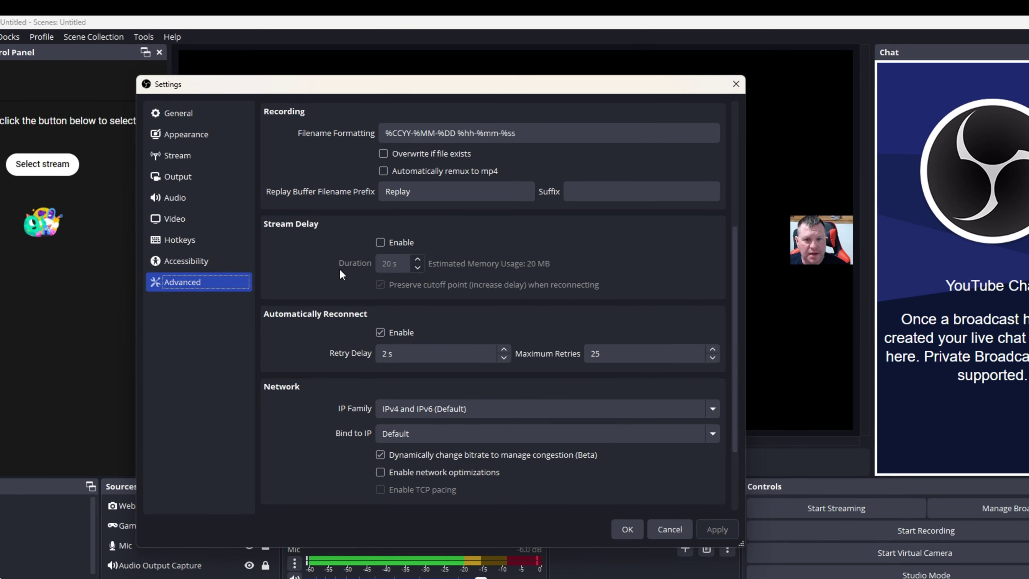
{"action": "scroll", "coordinate": [340, 275], "scroll_direction": "down", "scroll_amount": 3}
{"action": "scroll", "coordinate": [313, 295], "scroll_direction": "down", "scroll_amount": 2}
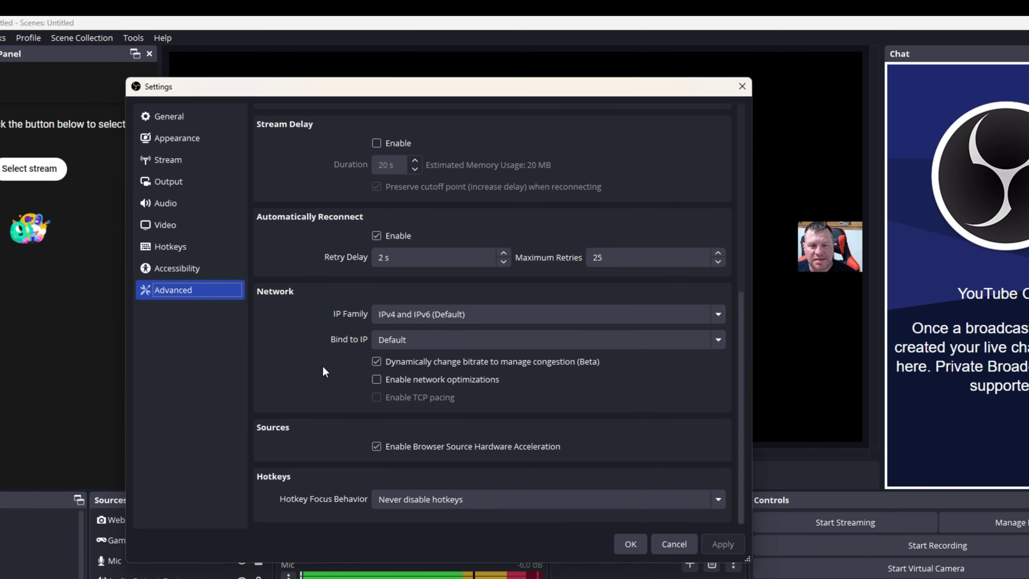
{"action": "scroll", "coordinate": [318, 369], "scroll_direction": "up", "scroll_amount": 10}
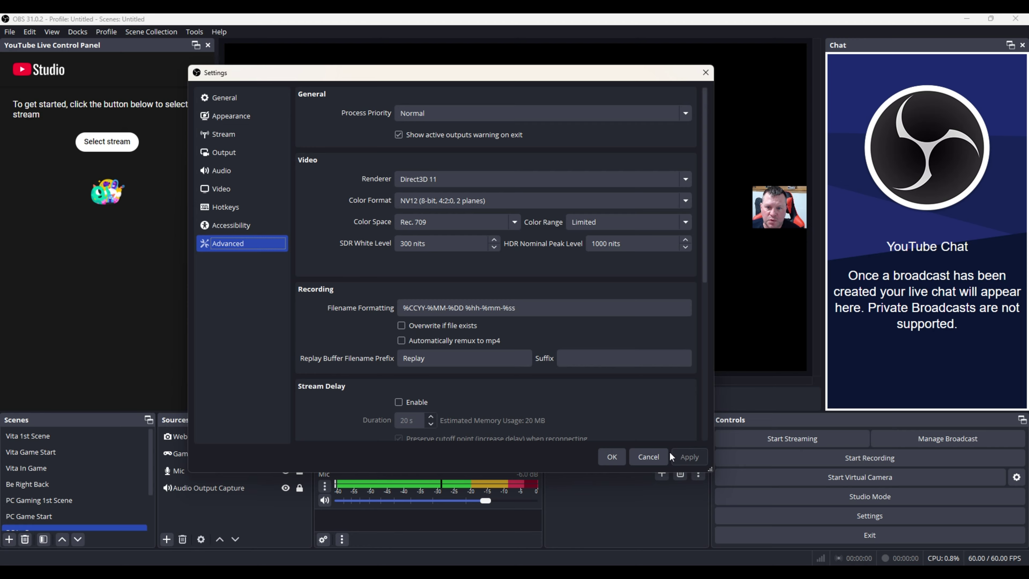
{"action": "left_click", "coordinate": [650, 455]}
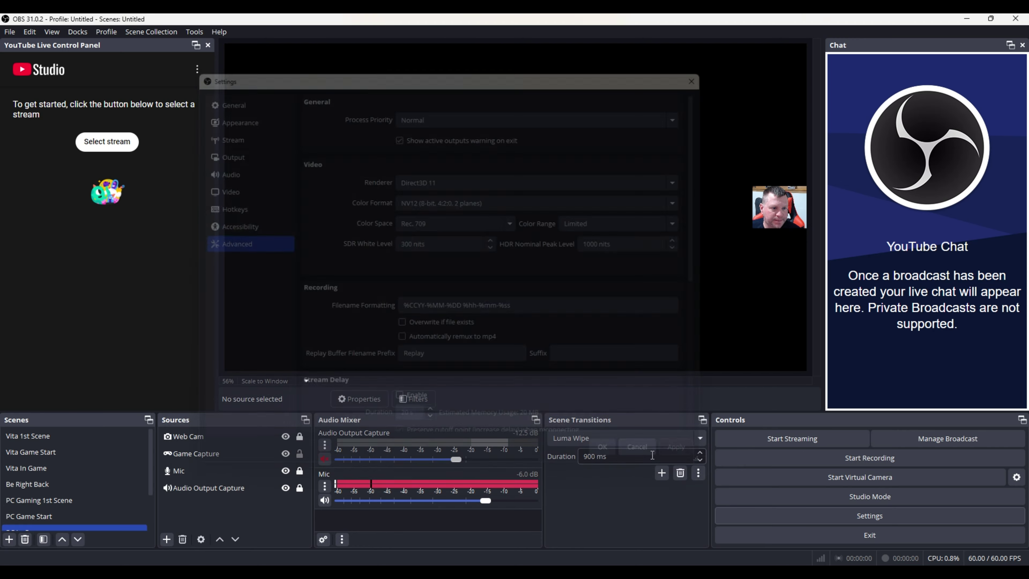
Check which docks are enabled in the main window.
{"action": "left_click", "coordinate": [76, 32]}
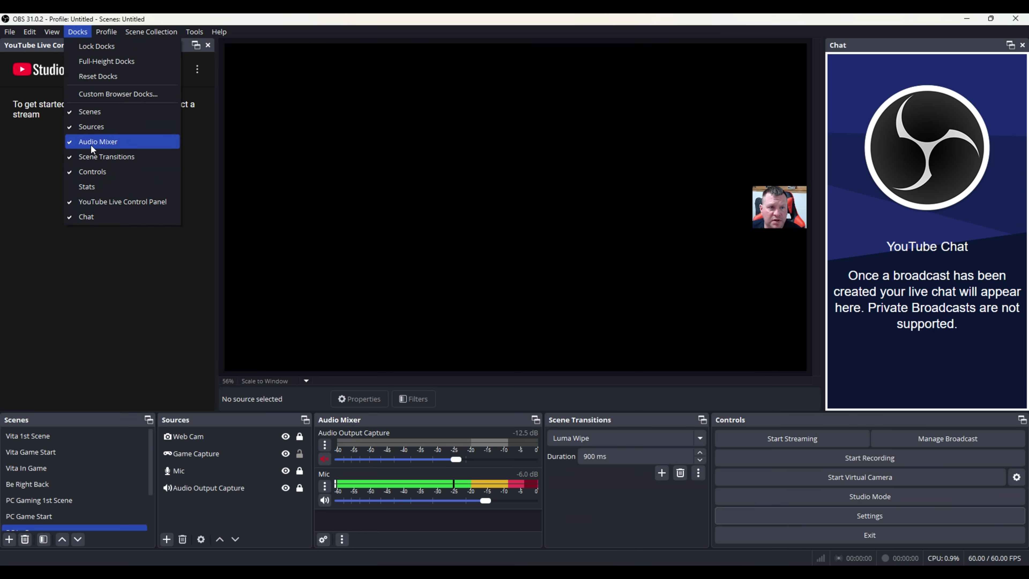
{"action": "left_click", "coordinate": [91, 37]}
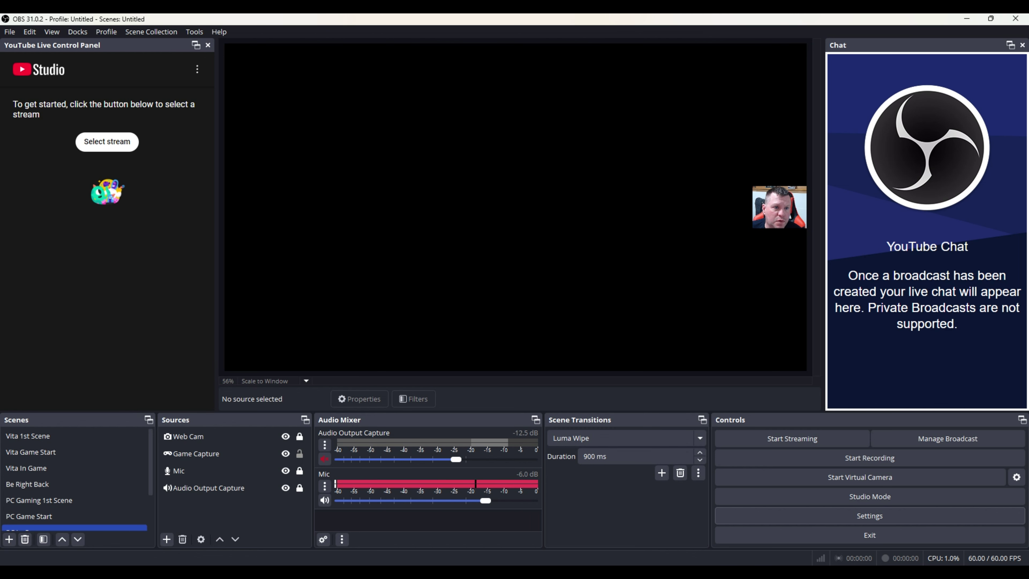
Preview the Vita 1st Scene, Be Right Back, PC Gaming 1st Scene and TUFF Talk 1st Scene with their sources.
{"action": "left_click", "coordinate": [81, 468]}
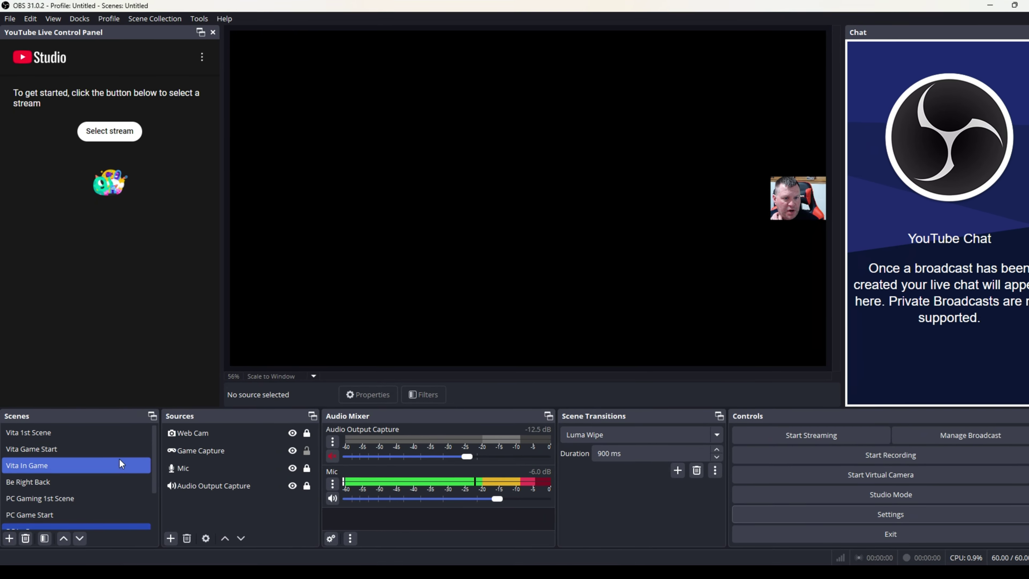
{"action": "left_click", "coordinate": [76, 437]}
{"action": "left_click", "coordinate": [76, 448]}
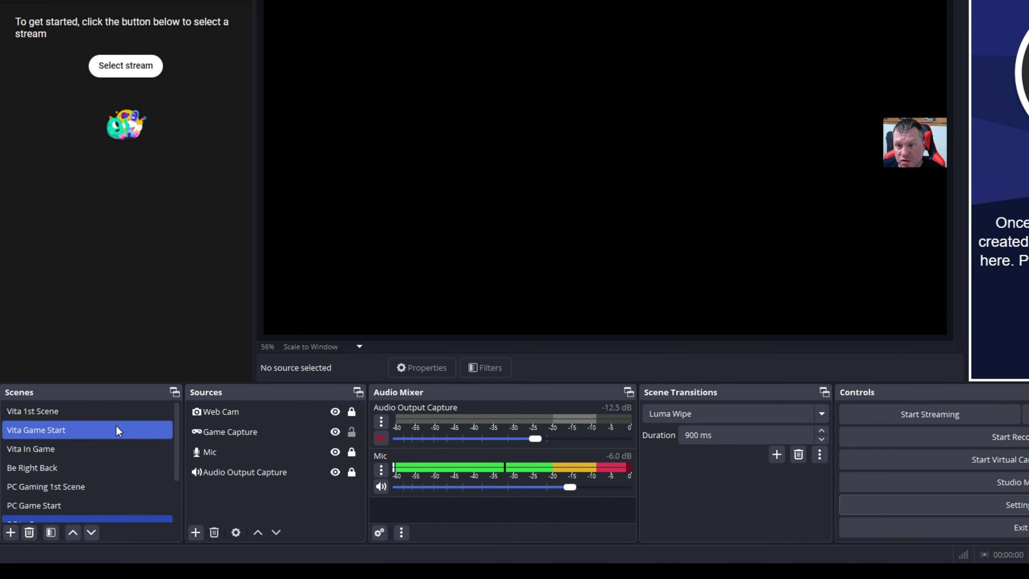
{"action": "left_click", "coordinate": [69, 415]}
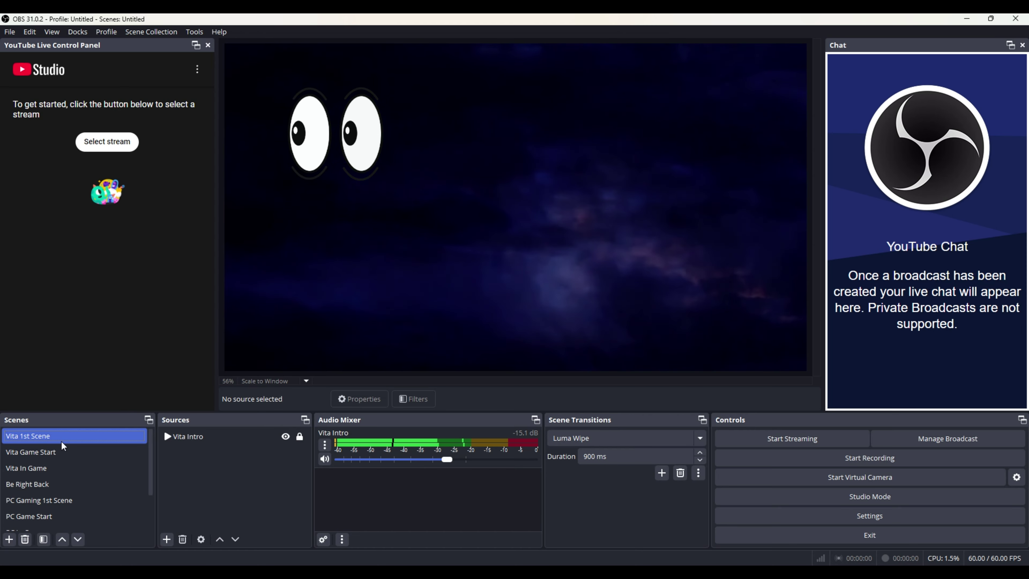
{"action": "left_click", "coordinate": [55, 487]}
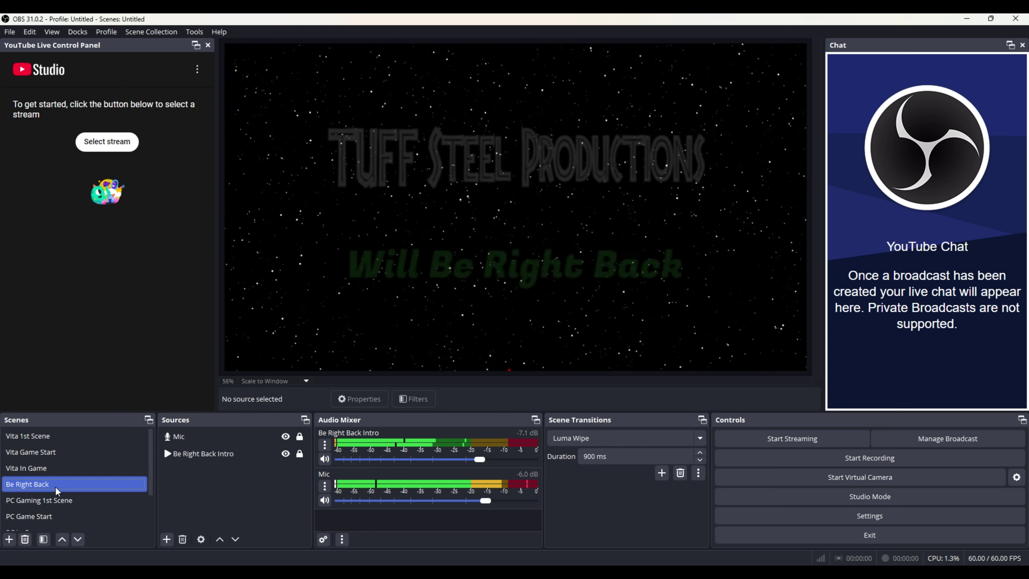
{"action": "scroll", "coordinate": [91, 477], "scroll_direction": "down", "scroll_amount": 2}
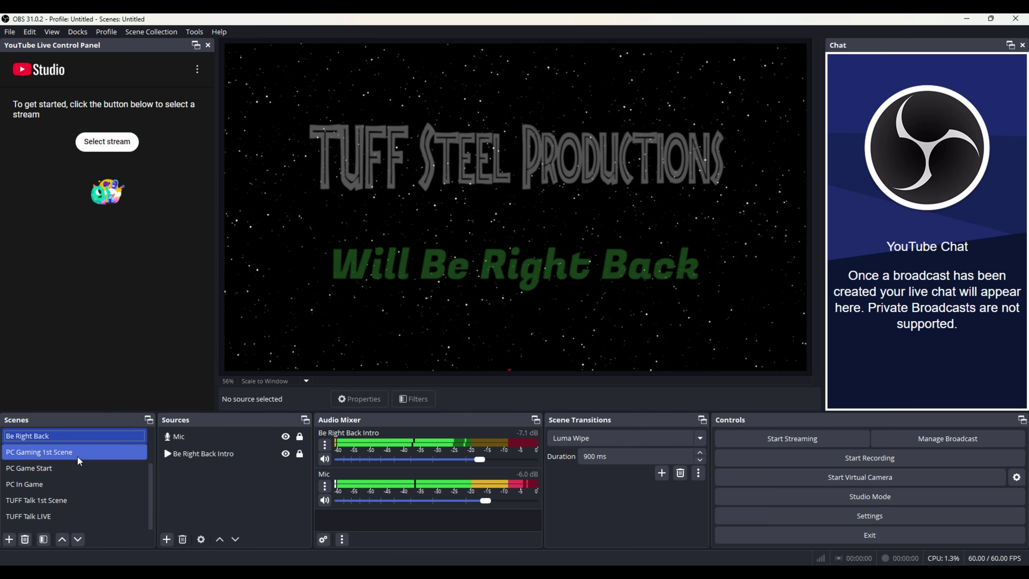
{"action": "left_click", "coordinate": [66, 455]}
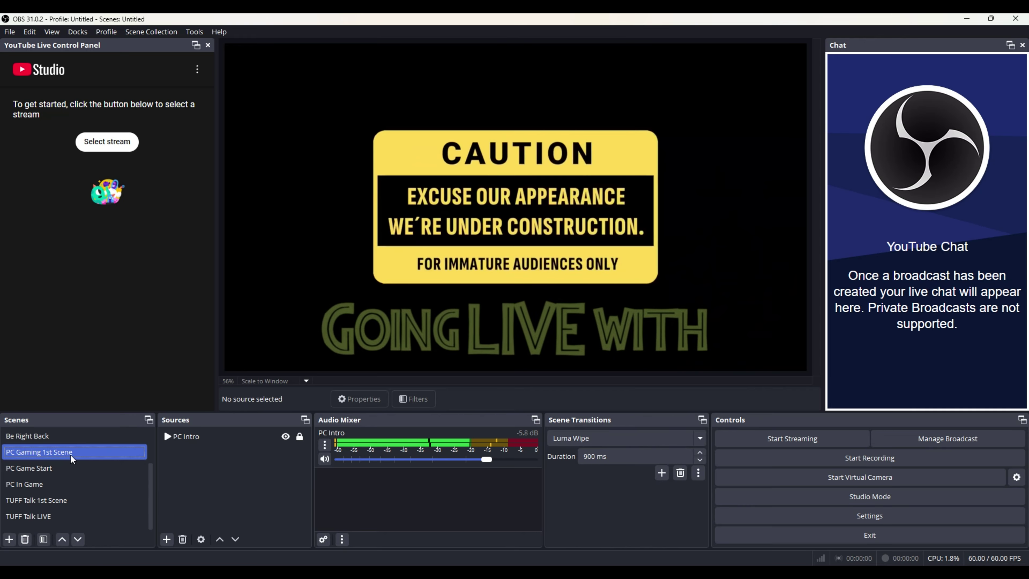
{"action": "left_click", "coordinate": [61, 503]}
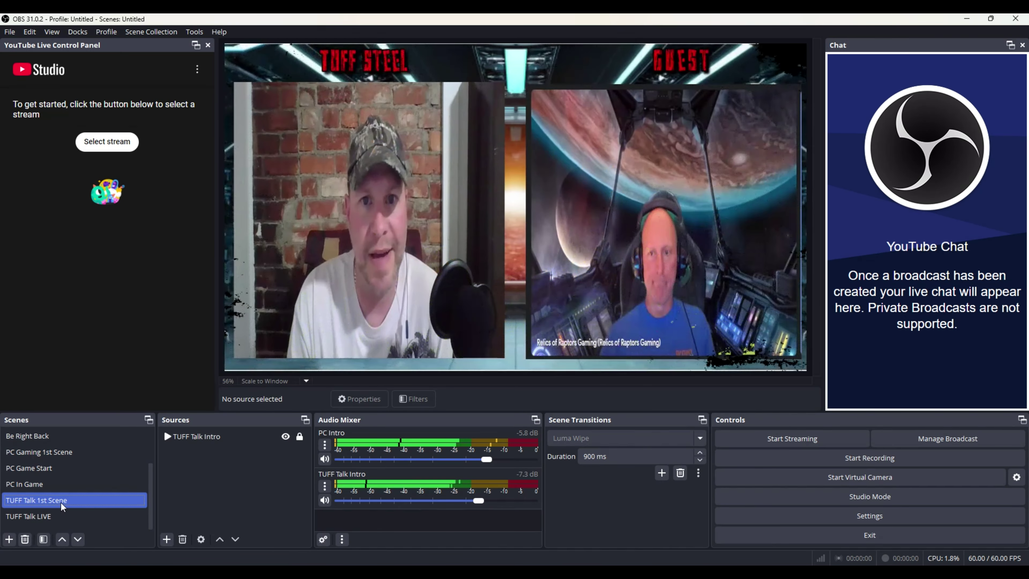
Switch back to the Vita 1st Scene and select its Vita Intro source.
{"action": "scroll", "coordinate": [62, 496], "scroll_direction": "up", "scroll_amount": 1}
{"action": "left_click", "coordinate": [45, 437]}
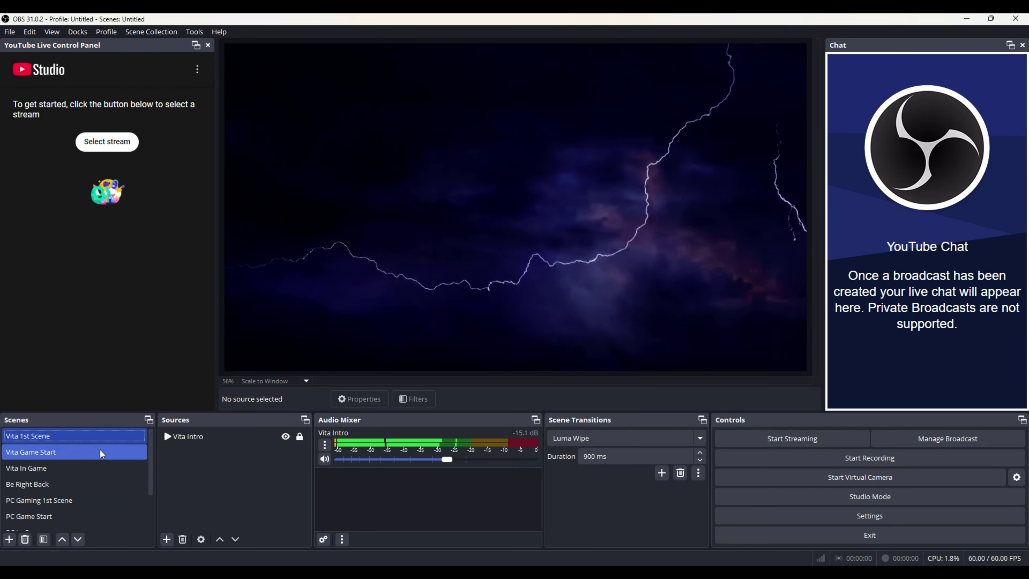
{"action": "left_click", "coordinate": [211, 437]}
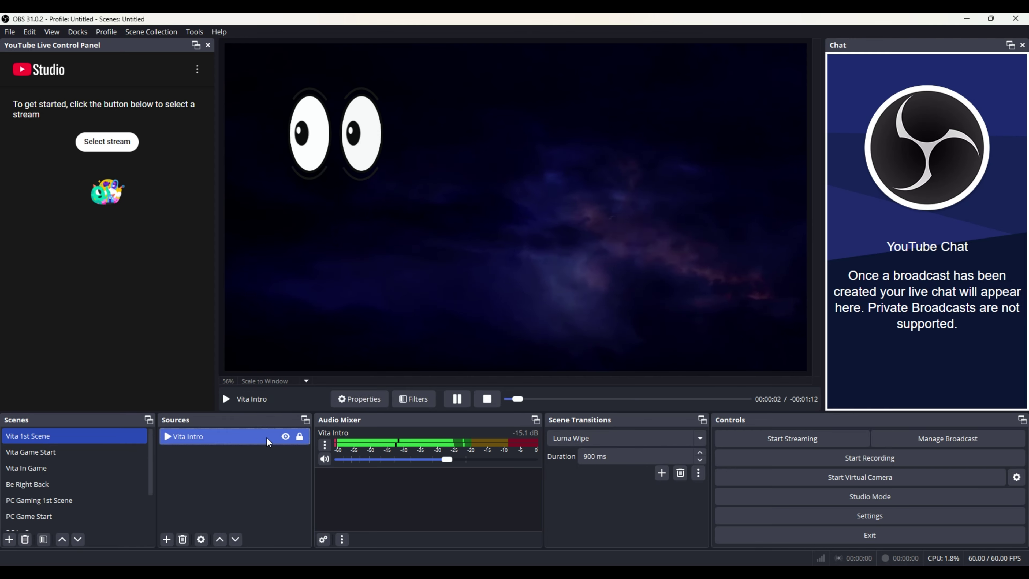
Stop the Vita Intro playback and add a new scene named Playstation.
{"action": "left_click", "coordinate": [478, 402]}
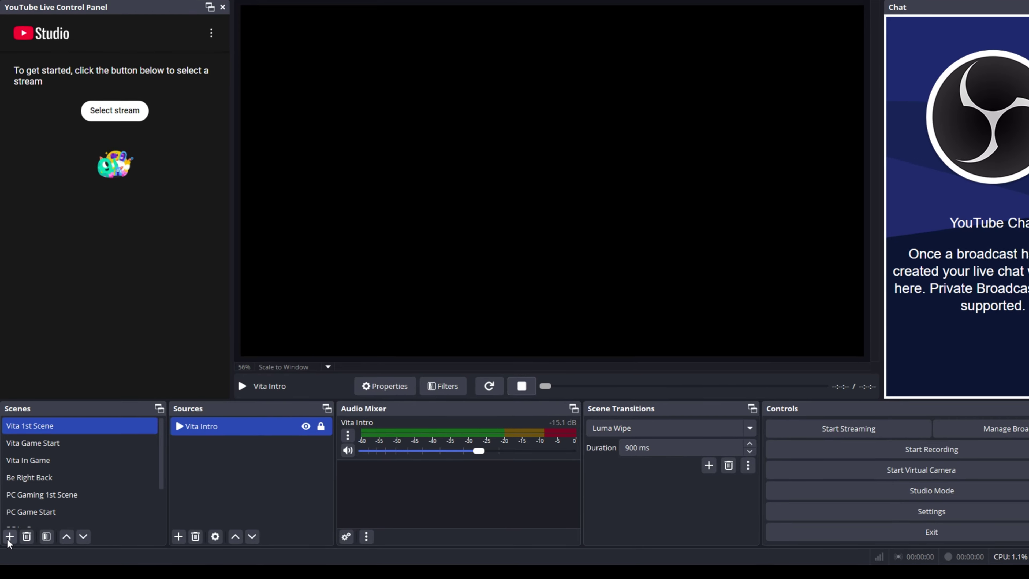
{"action": "left_click", "coordinate": [10, 535]}
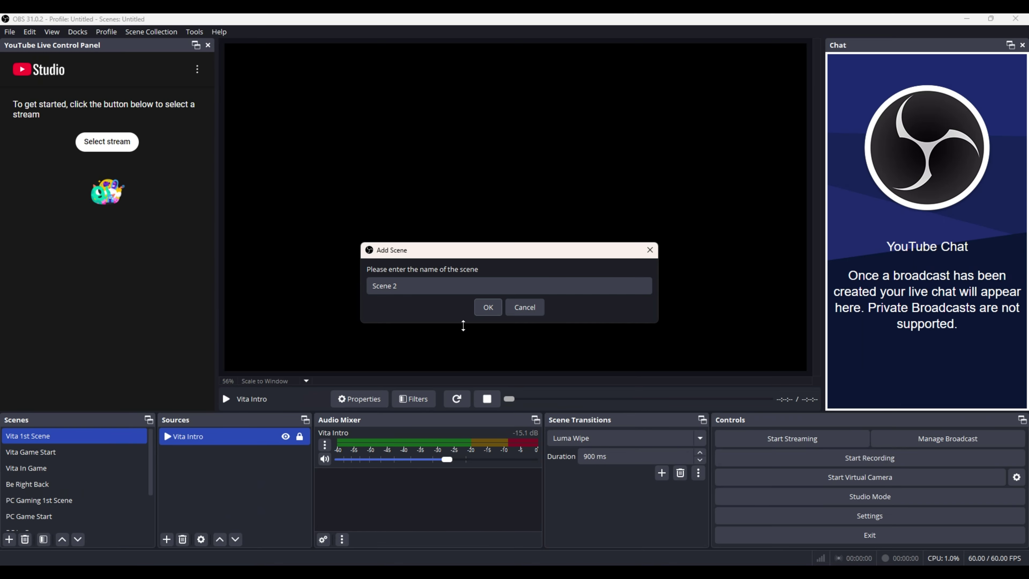
{"action": "left_click", "coordinate": [489, 235]}
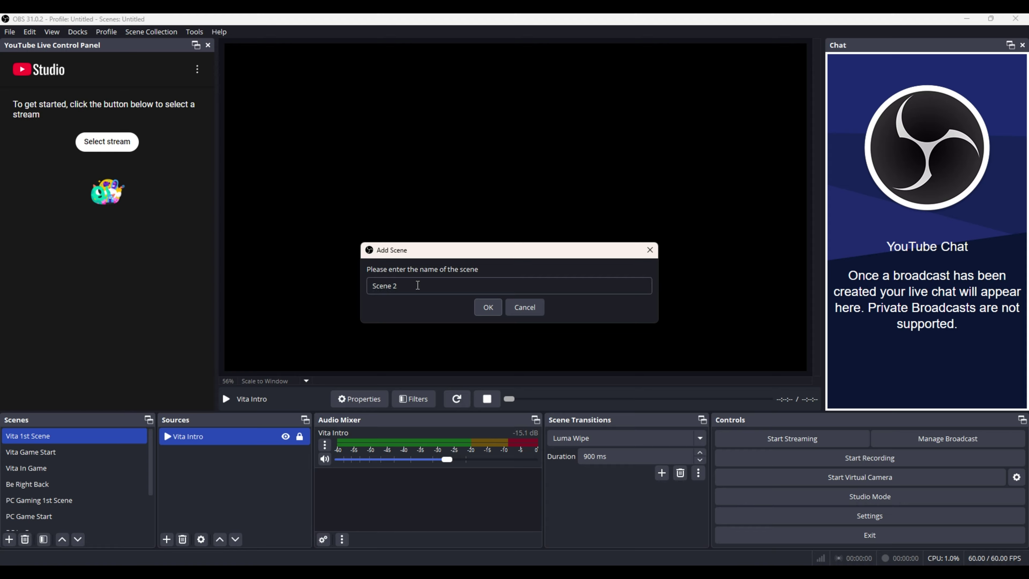
{"action": "key", "text": "BackSpace"}
{"action": "key", "text": "BackSpace"}
{"action": "key", "text": "BackSpace"}
{"action": "key", "text": "BackSpace"}
{"action": "key", "text": "BackSpace"}
{"action": "key", "text": "BackSpace"}
{"action": "key", "text": "BackSpace"}
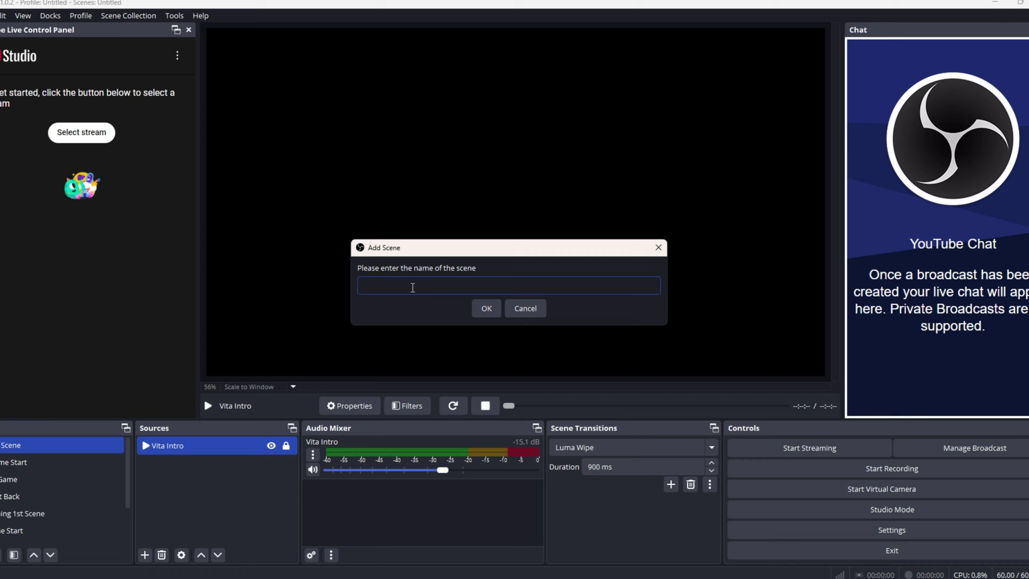
{"action": "type", "text": "Play"}
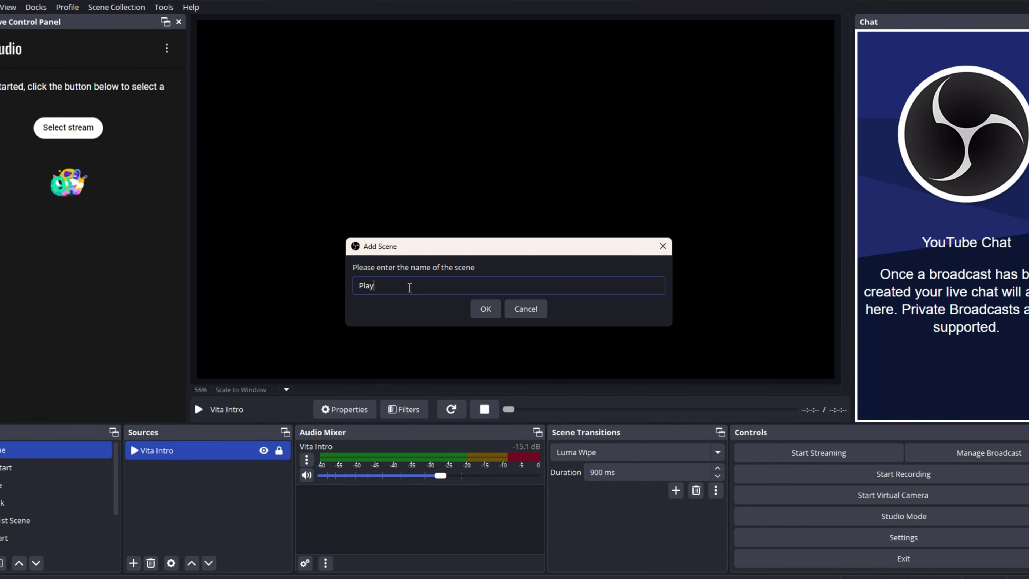
{"action": "type", "text": "st"}
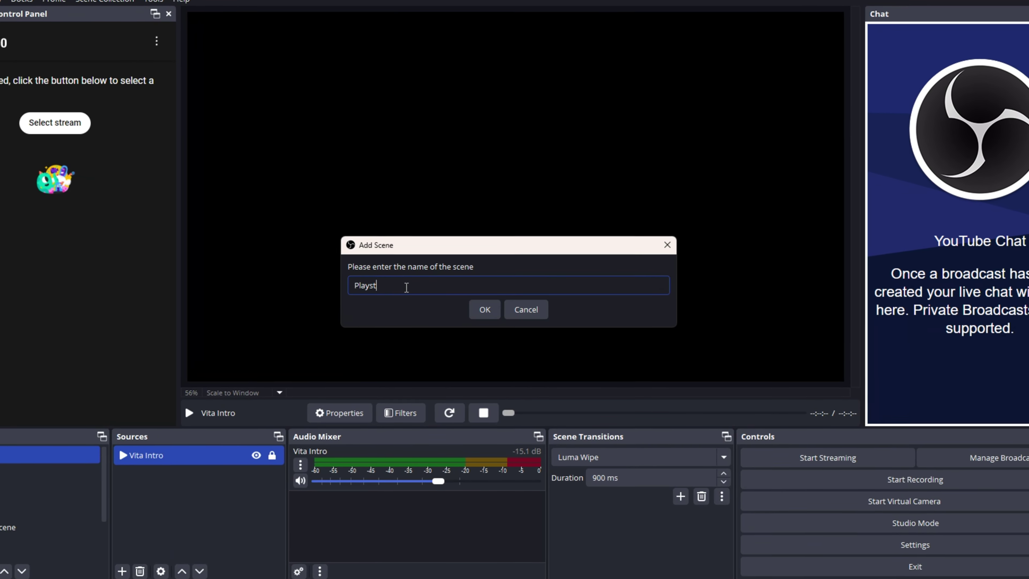
{"action": "type", "text": "ation"}
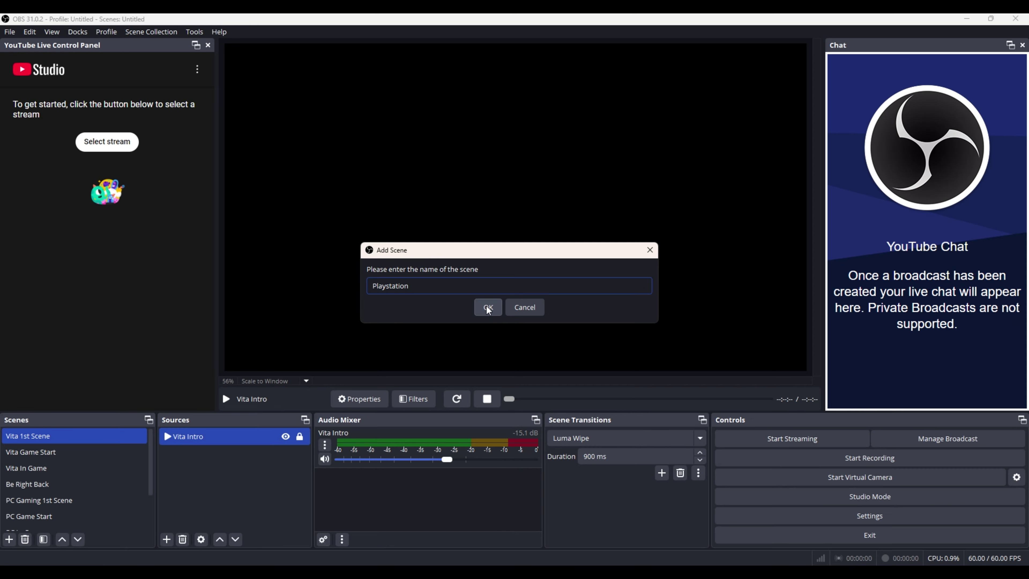
{"action": "left_click", "coordinate": [488, 307]}
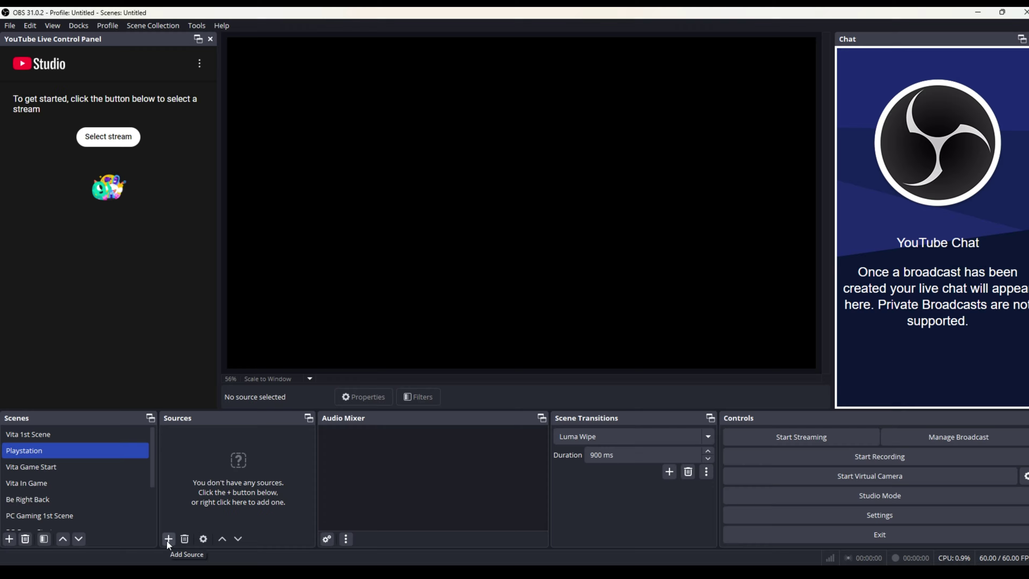
Add the existing Mic audio input capture as a visible source in the Playstation scene.
{"action": "left_click", "coordinate": [166, 540]}
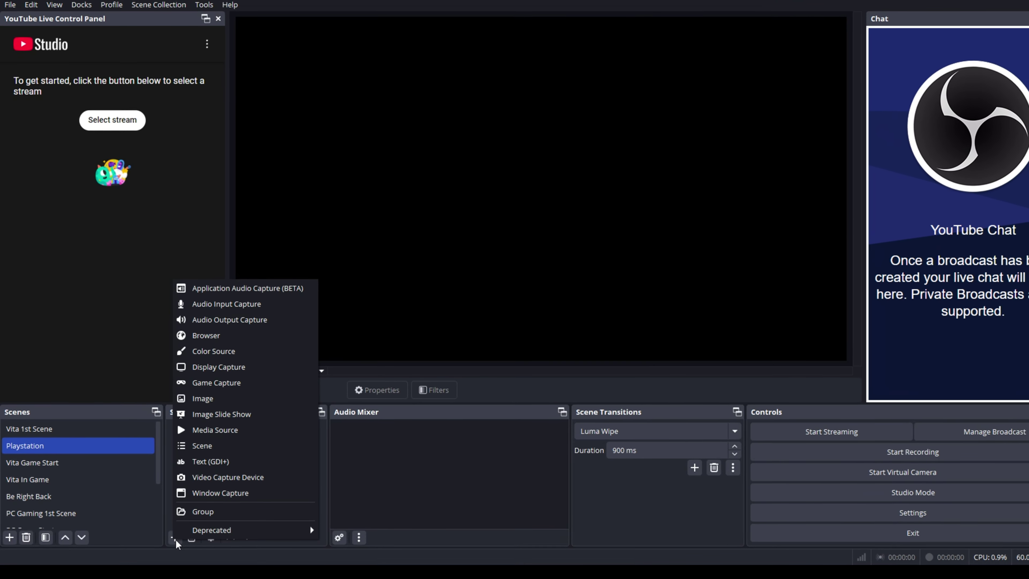
{"action": "mouse_move", "coordinate": [191, 529]}
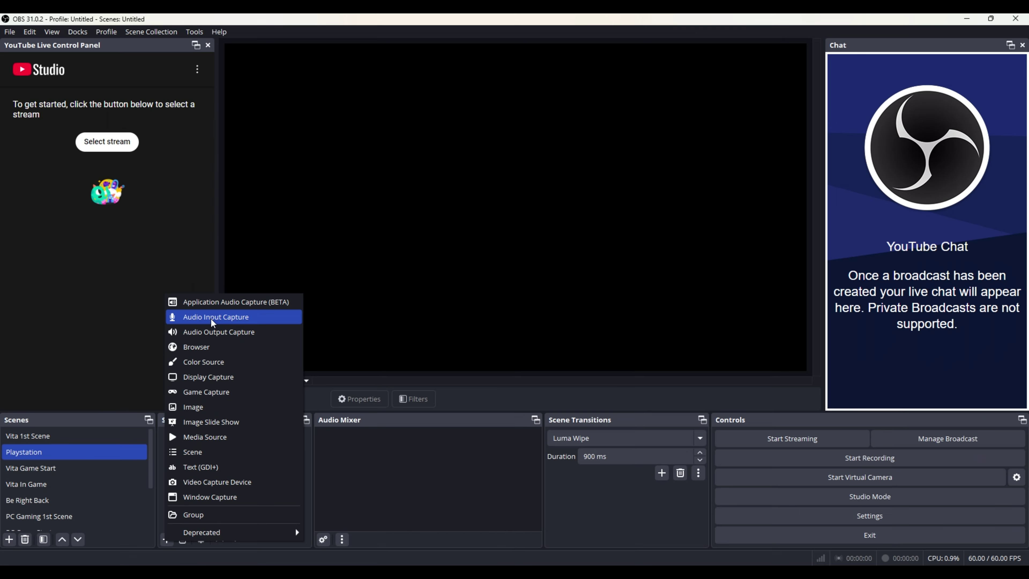
{"action": "left_click", "coordinate": [251, 275]}
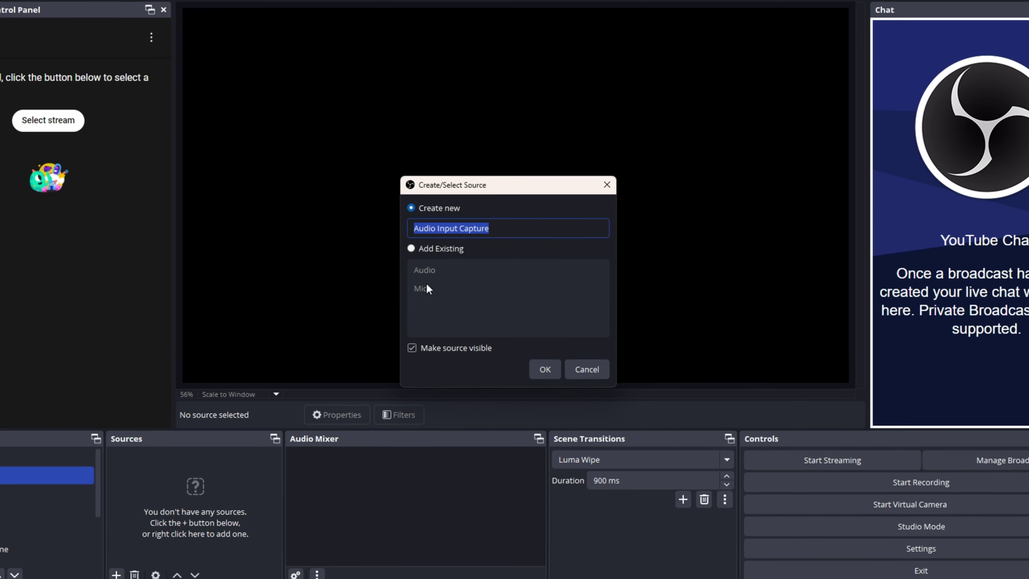
{"action": "left_click", "coordinate": [410, 248]}
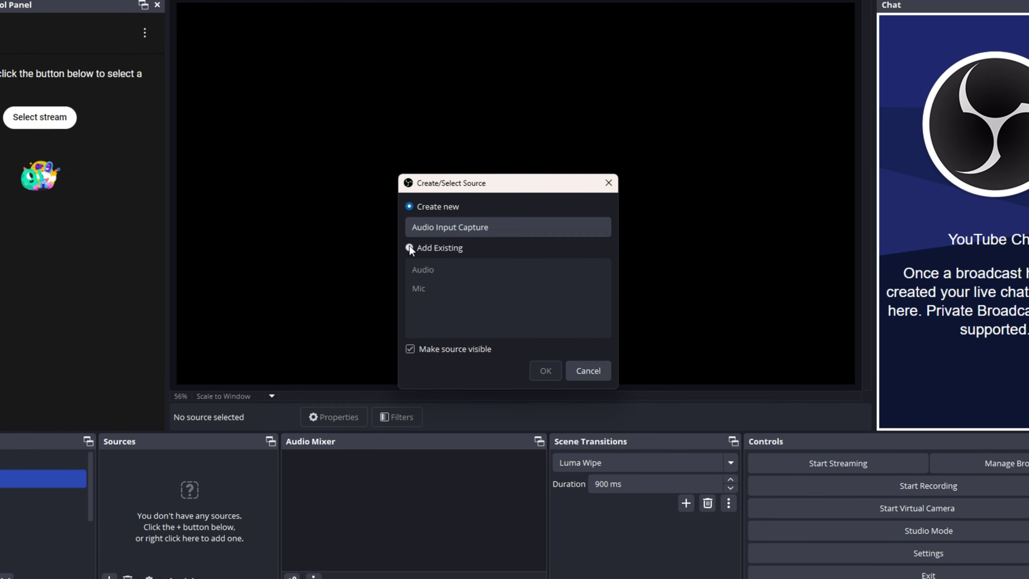
{"action": "left_click", "coordinate": [449, 288]}
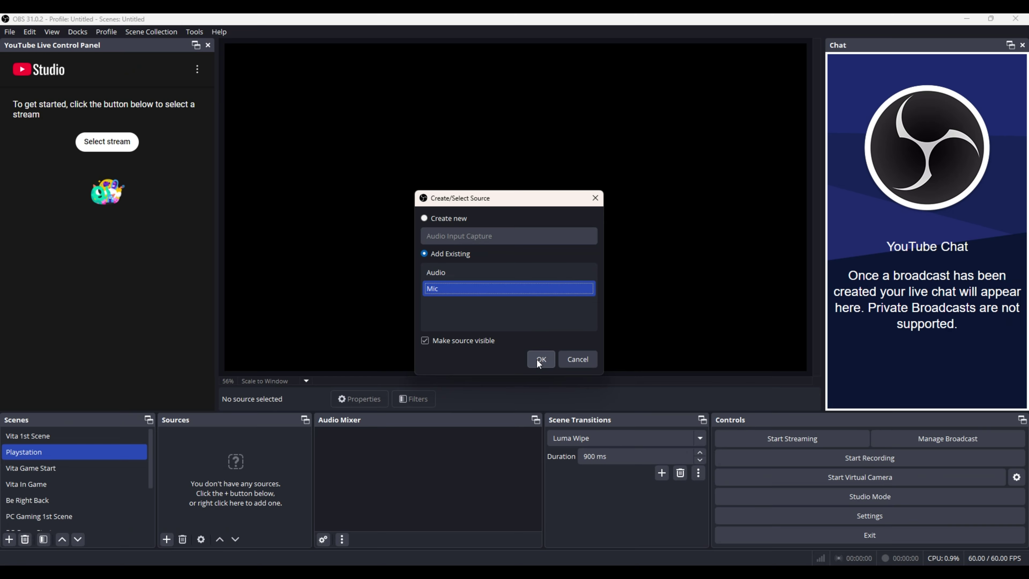
{"action": "left_click", "coordinate": [546, 372]}
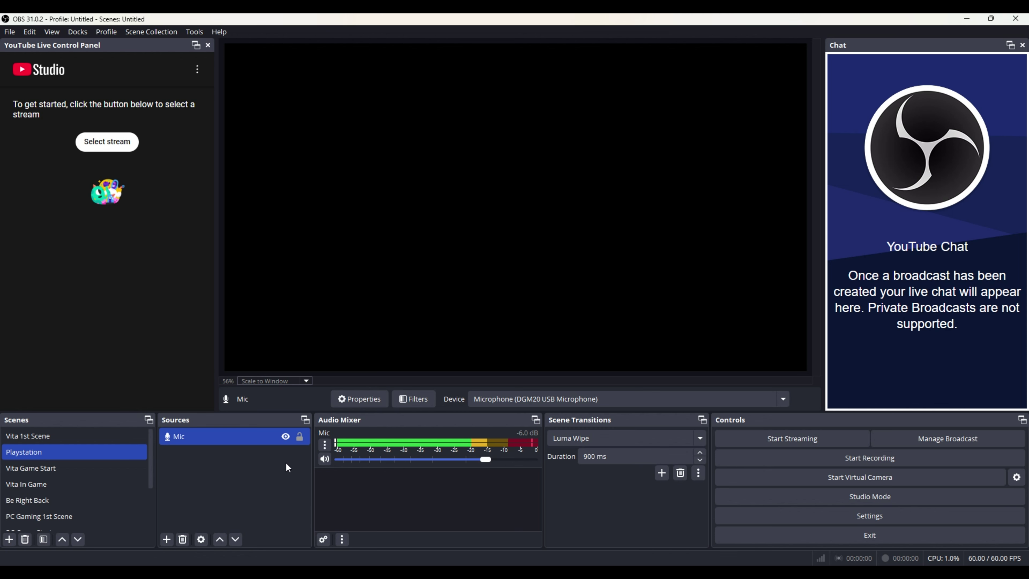
Check the Mic source's device properties and the types of audio filters that can be added to it.
{"action": "double_click", "coordinate": [208, 438]}
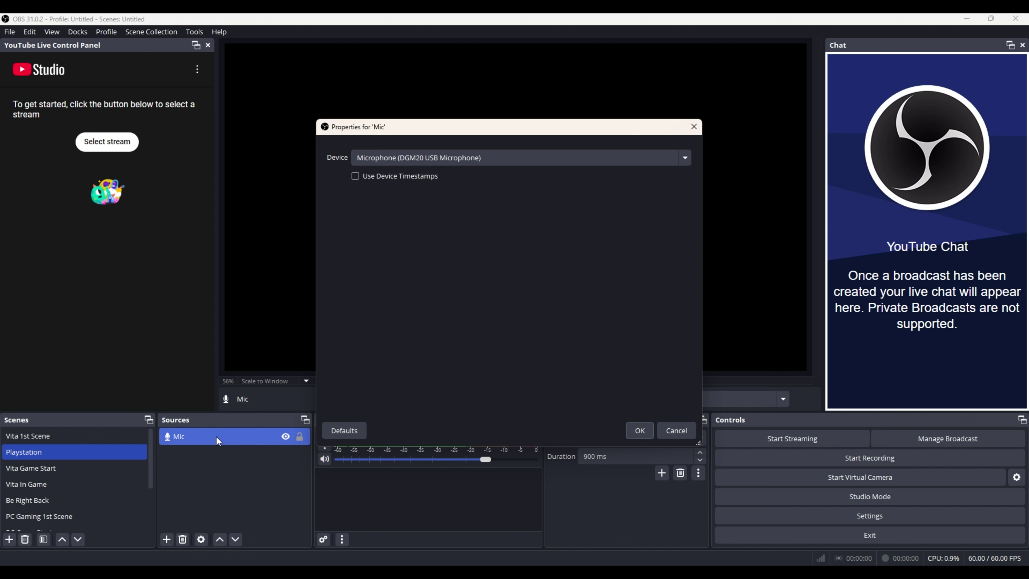
{"action": "left_click", "coordinate": [650, 429]}
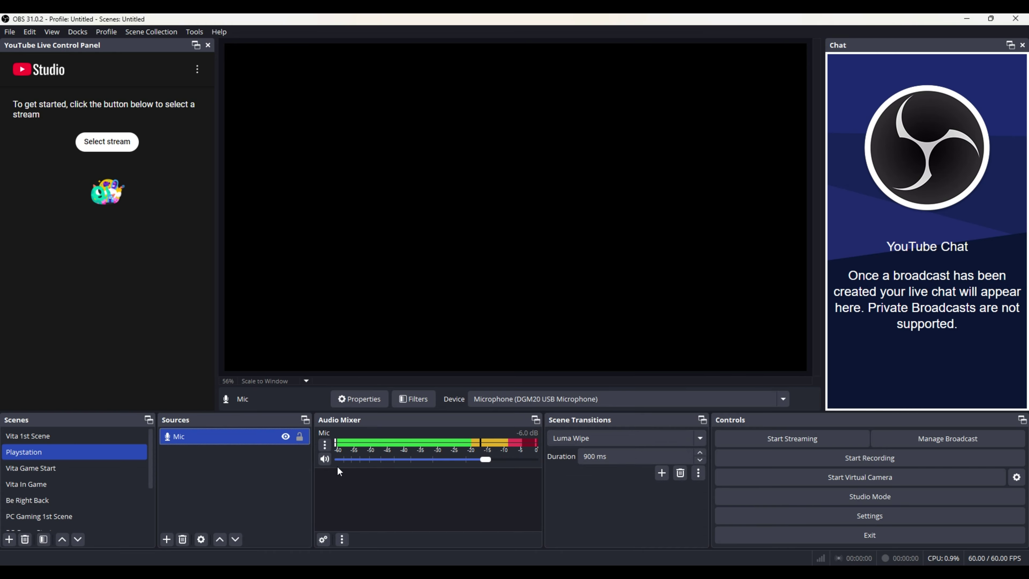
{"action": "right_click", "coordinate": [194, 440]}
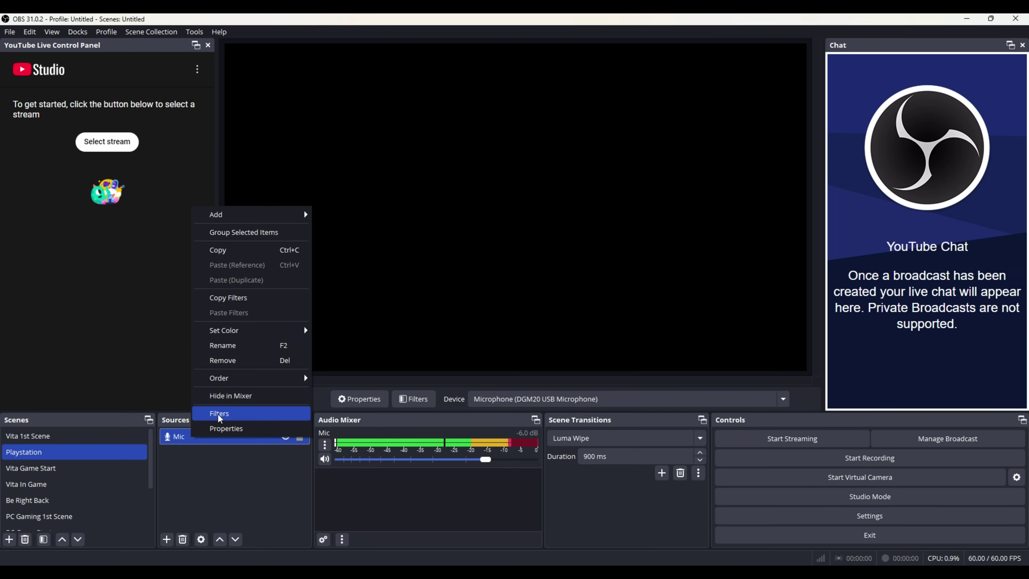
{"action": "left_click", "coordinate": [256, 386]}
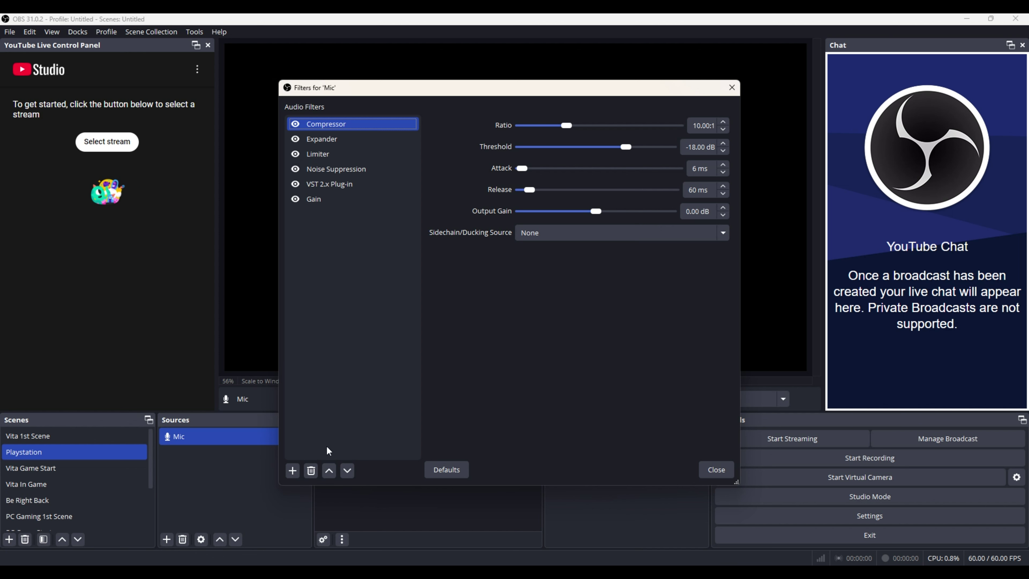
{"action": "left_click", "coordinate": [292, 472]}
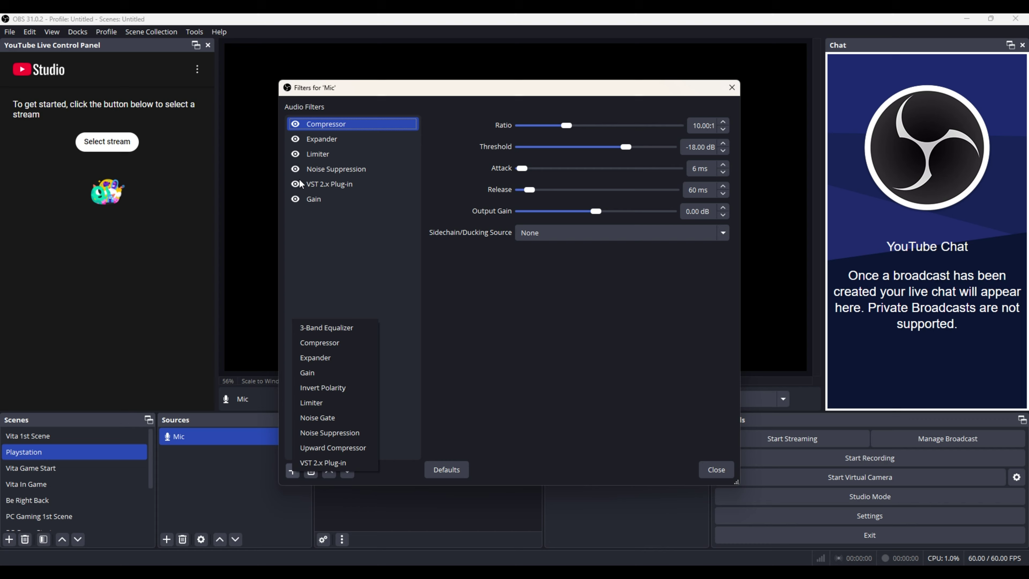
{"action": "left_click", "coordinate": [386, 232]}
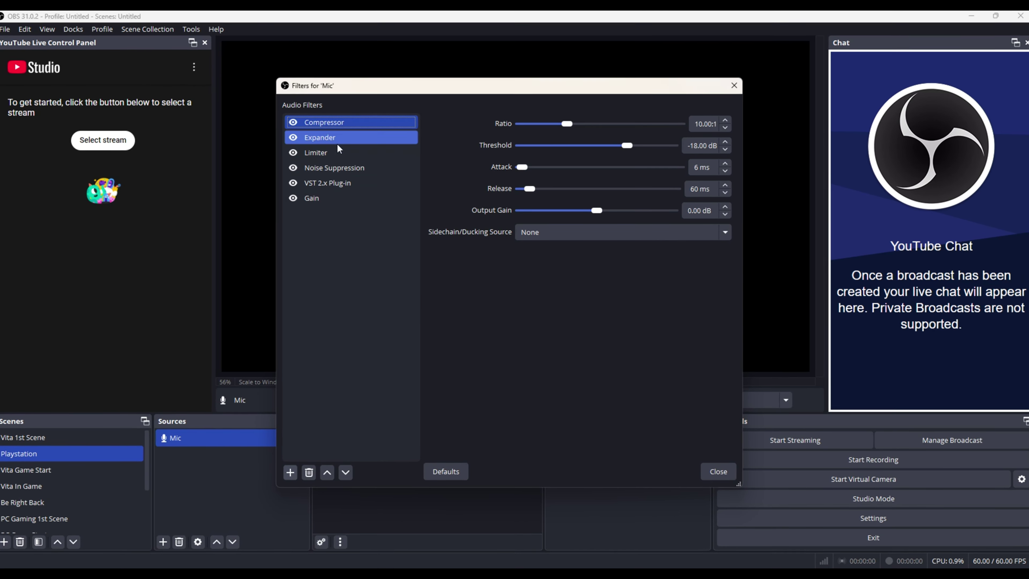
Review the Compressor, Expander and Limiter settings of the Mic source and close its filters.
{"action": "left_click", "coordinate": [314, 122]}
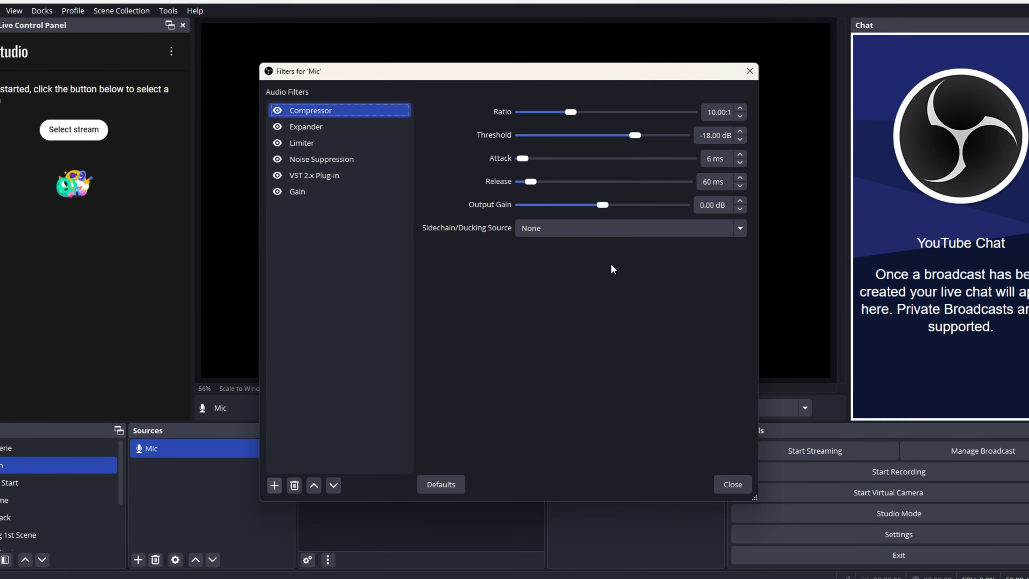
{"action": "left_click", "coordinate": [315, 128]}
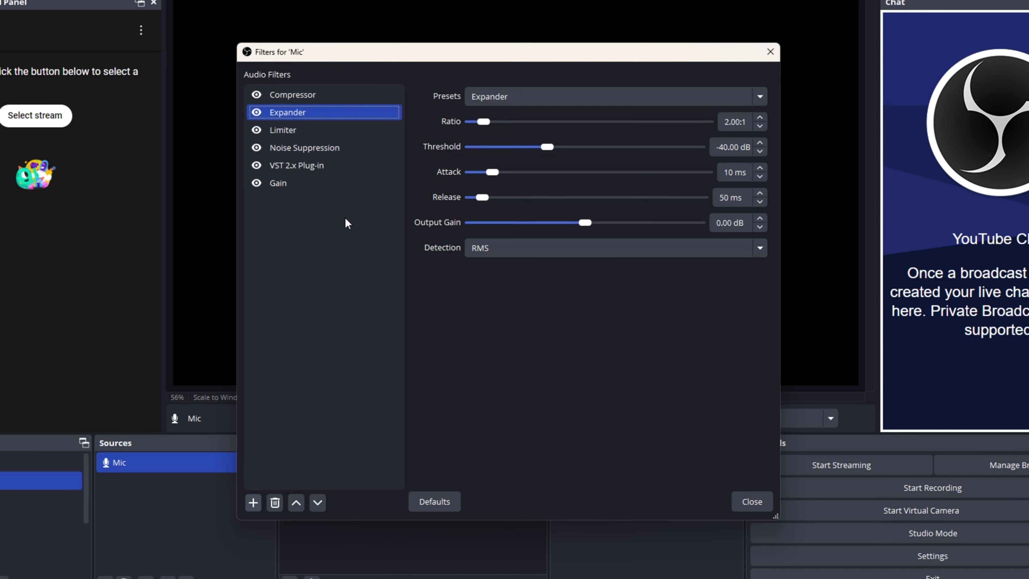
{"action": "left_click", "coordinate": [283, 129]}
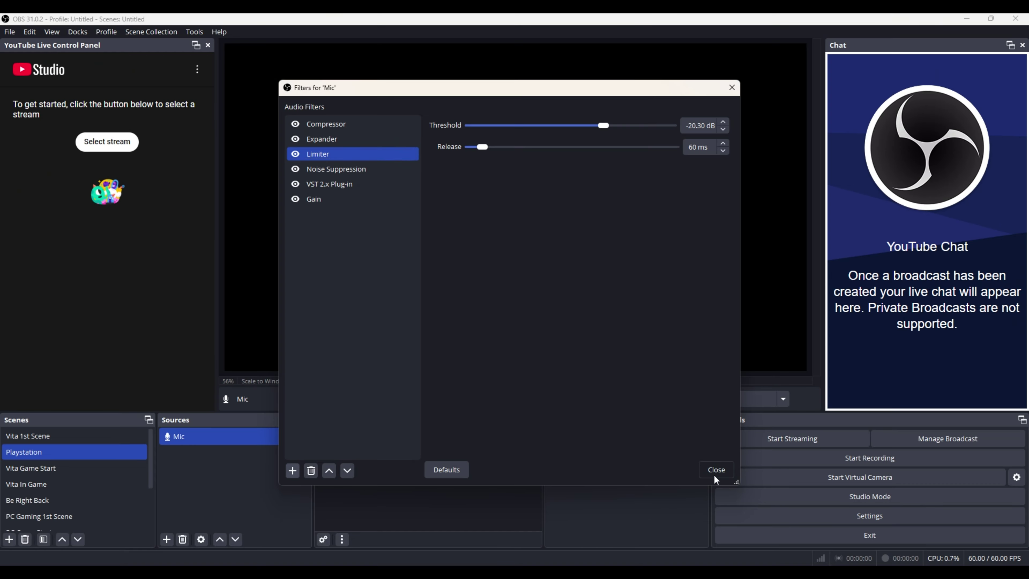
{"action": "left_click", "coordinate": [756, 504]}
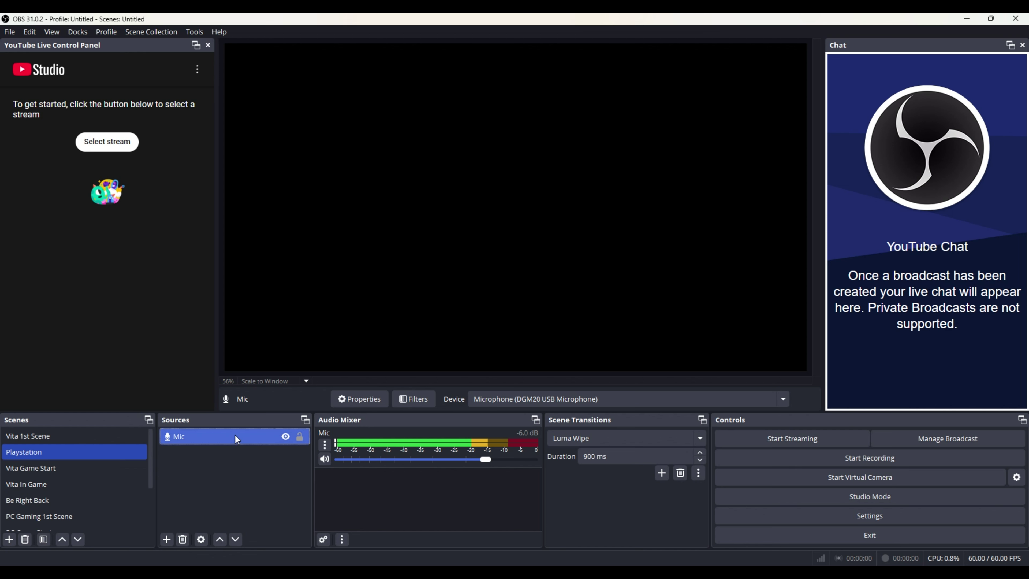
Reopen the Mic filters at the Limiter and choose RNNoise (good quality, more CPU usage) as the Noise Suppression method.
{"action": "right_click", "coordinate": [227, 436]}
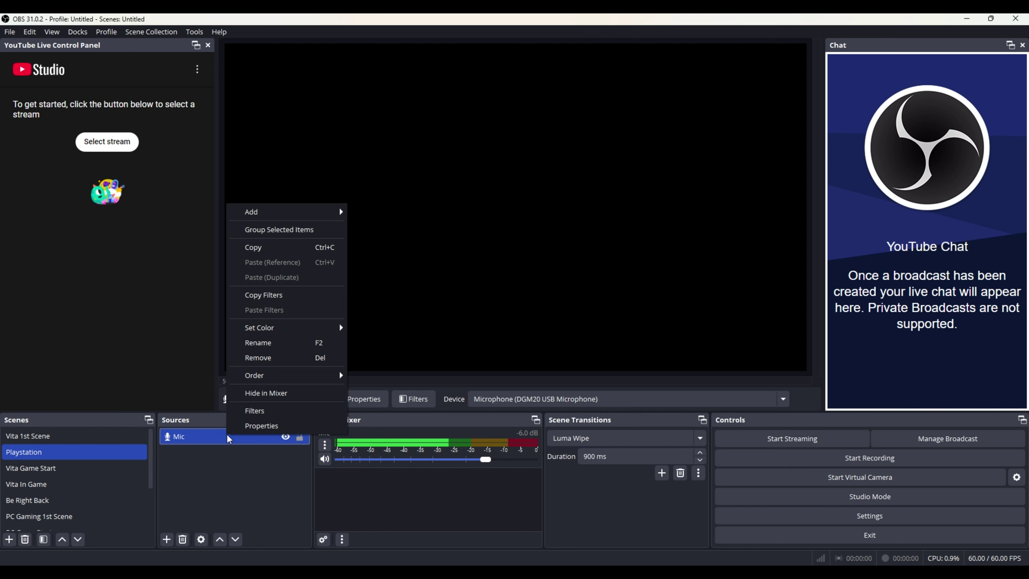
{"action": "left_click", "coordinate": [257, 411]}
{"action": "left_click", "coordinate": [322, 153]}
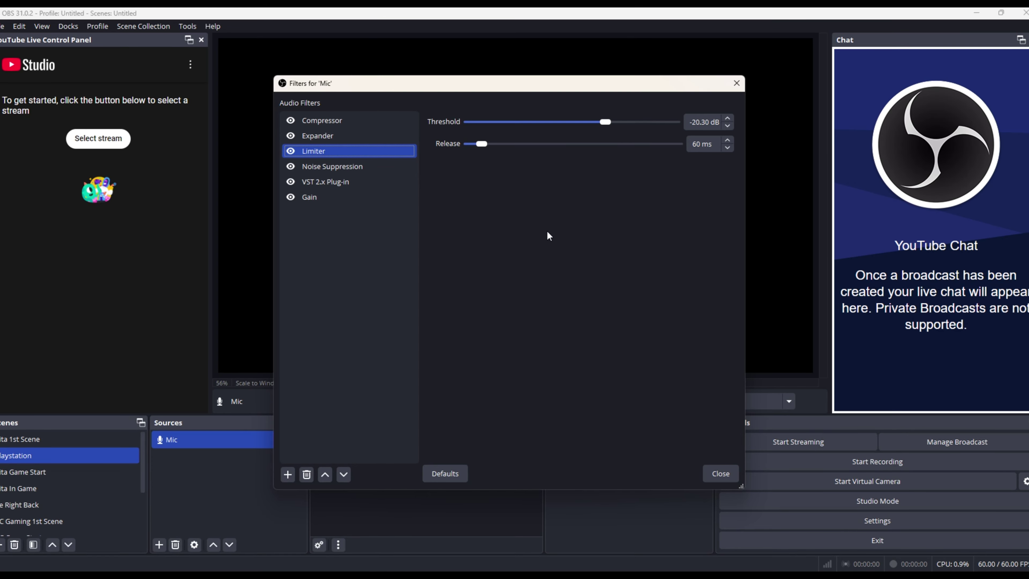
{"action": "left_click", "coordinate": [339, 169]}
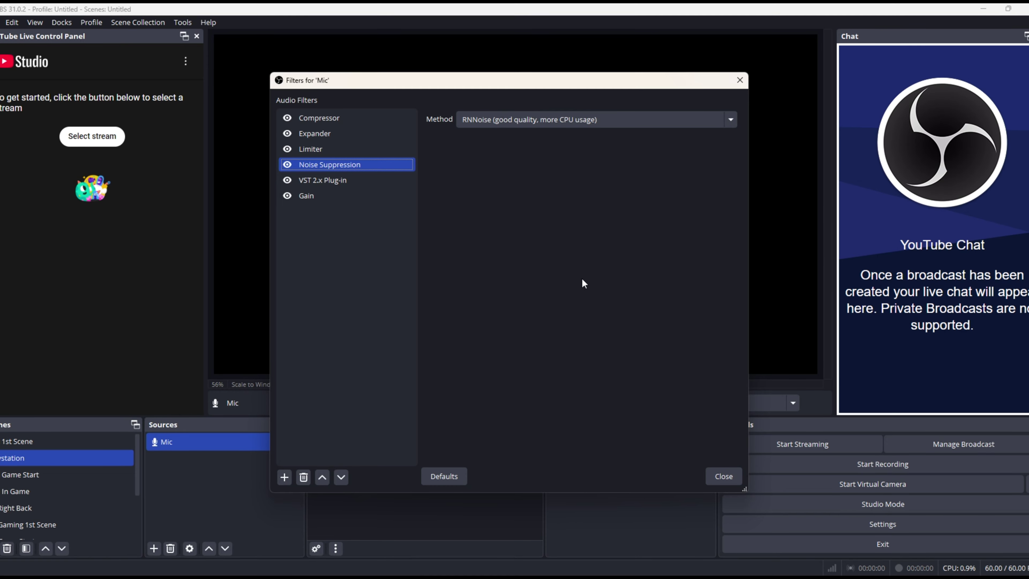
{"action": "left_click", "coordinate": [728, 119]}
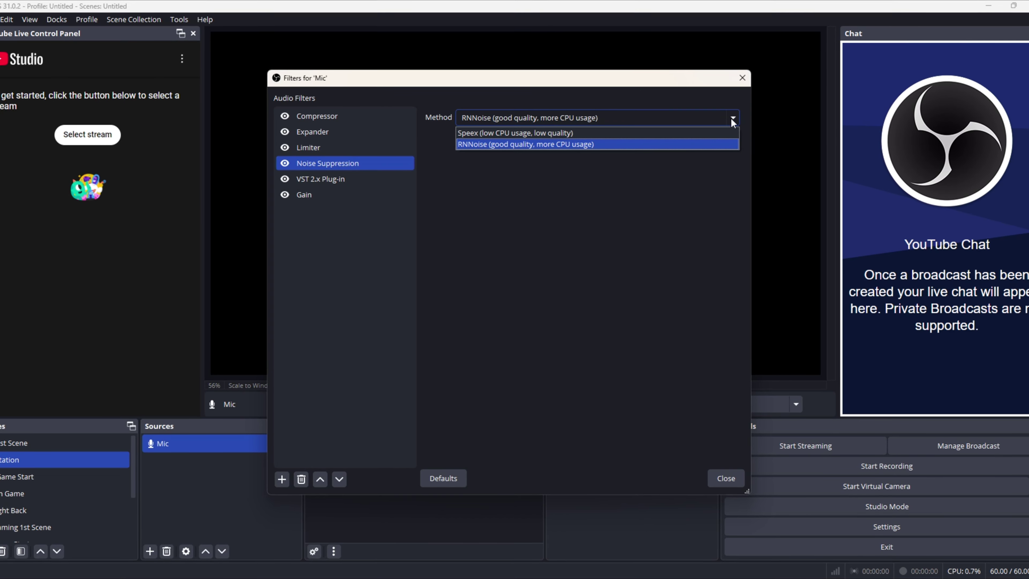
{"action": "left_click", "coordinate": [715, 144]}
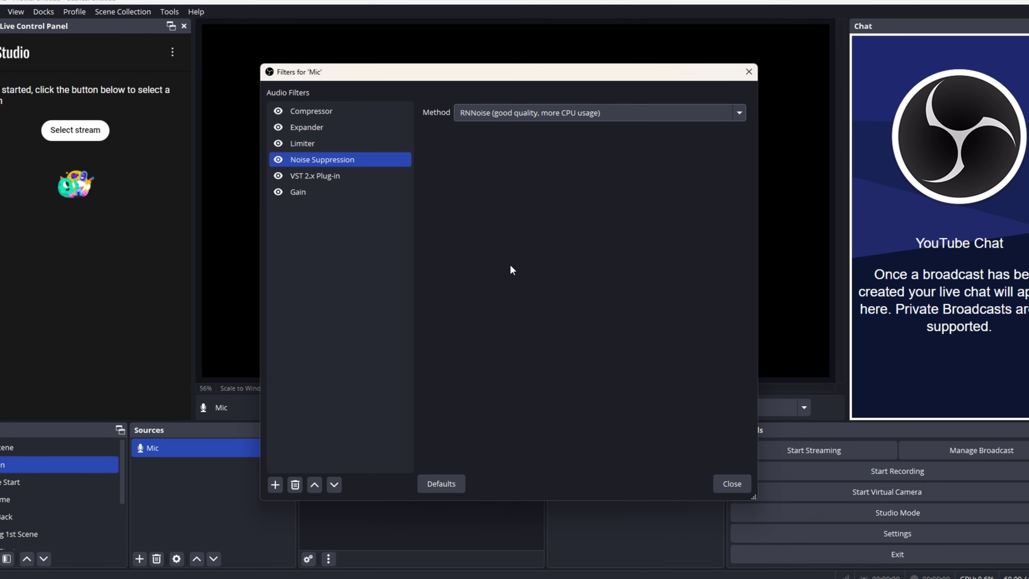
Review the Mic source's VST 2.x Plug-in and Gain filters and close the filters window.
{"action": "left_click", "coordinate": [323, 178]}
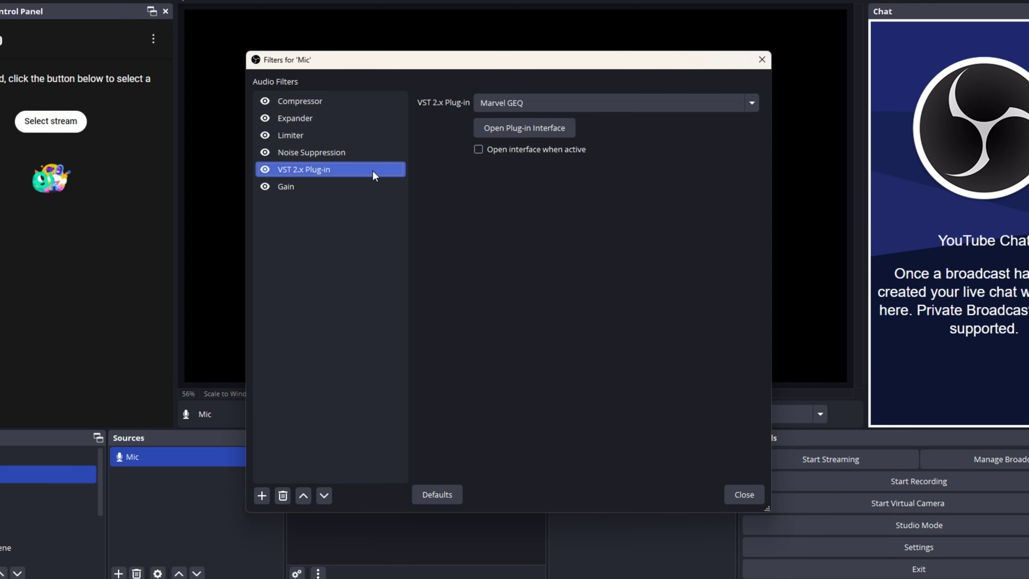
{"action": "left_click", "coordinate": [339, 185]}
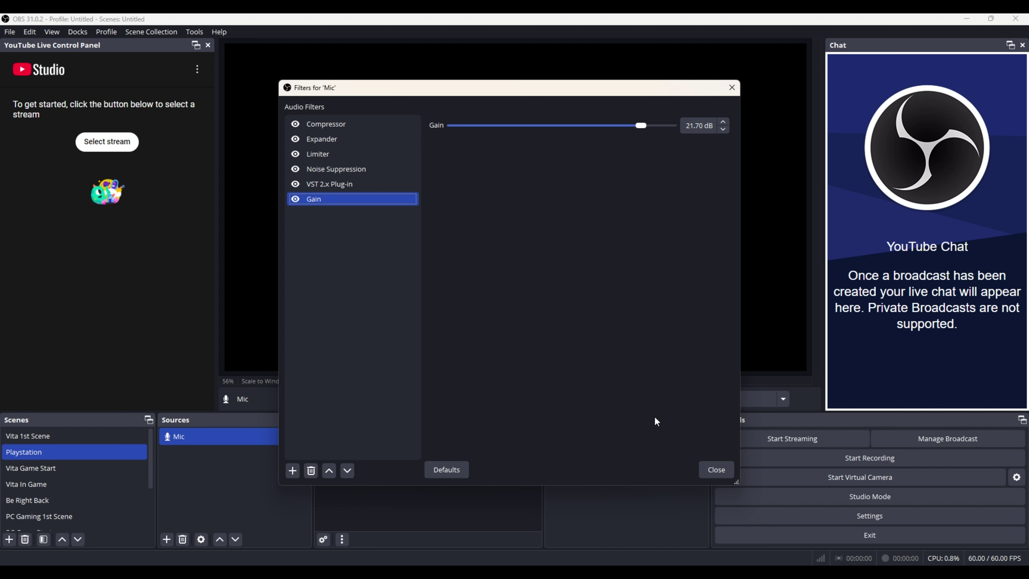
{"action": "left_click", "coordinate": [336, 184]}
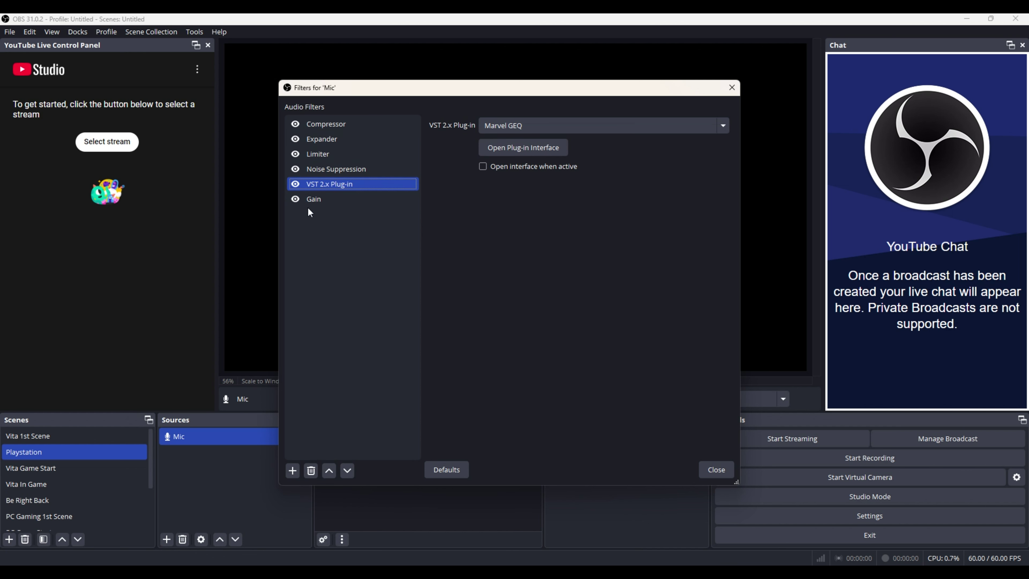
{"action": "left_click", "coordinate": [716, 470]}
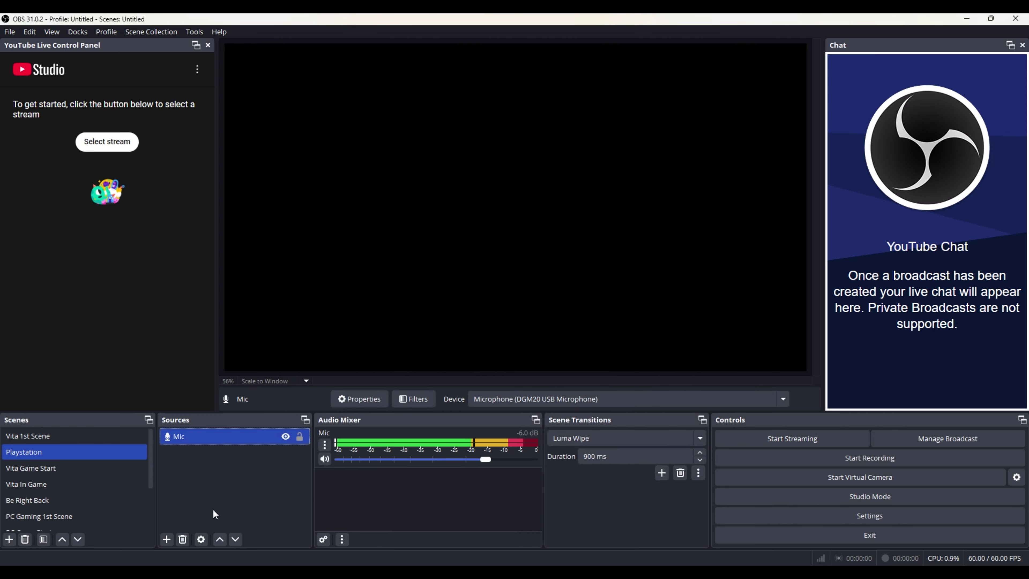
Add the existing Web Cam video capture source to the Playstation scene and move it about 609 px from the canvas's left and 332 px from its top.
{"action": "left_click", "coordinate": [167, 539]}
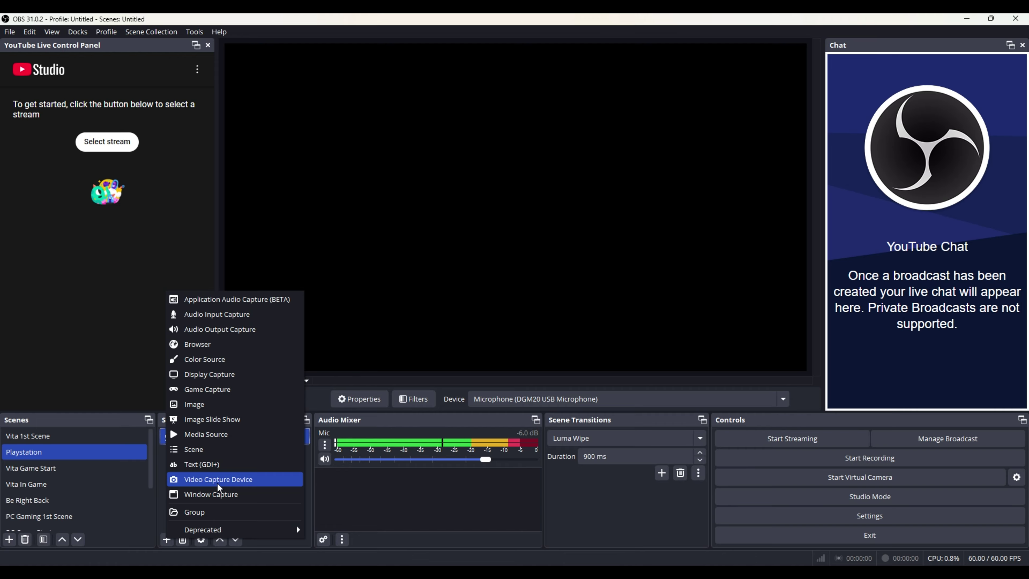
{"action": "left_click", "coordinate": [260, 460]}
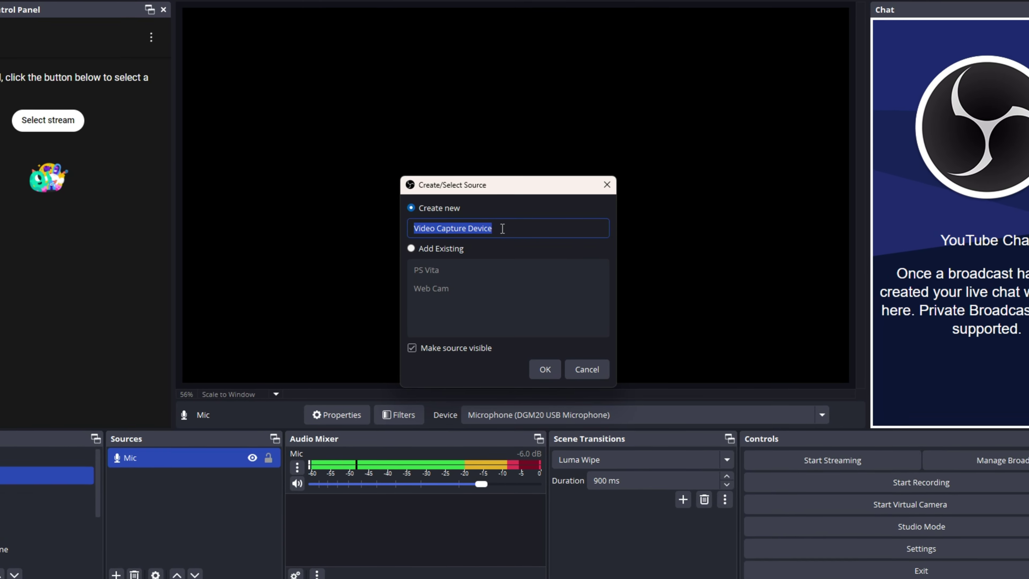
{"action": "left_click", "coordinate": [409, 247]}
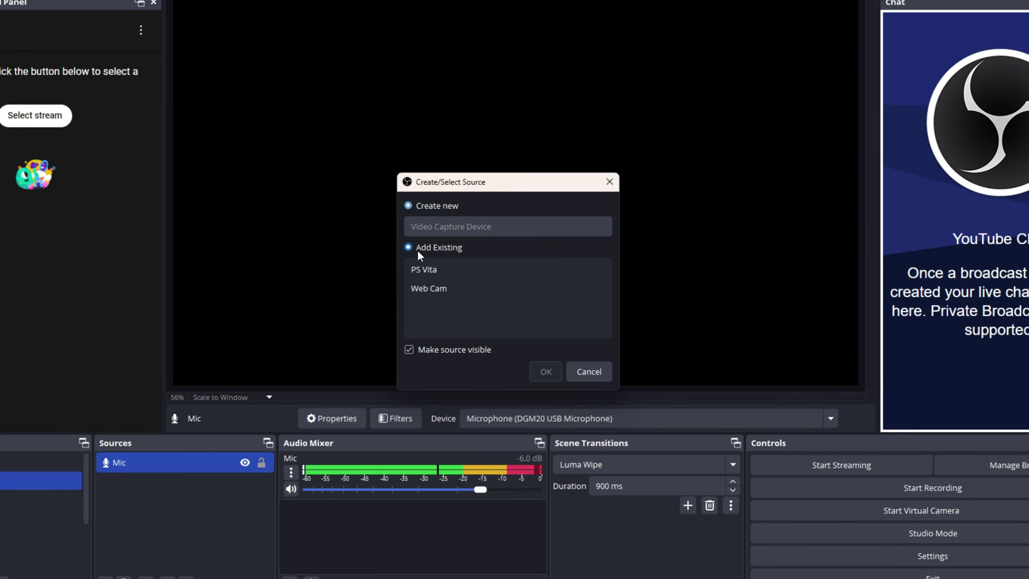
{"action": "left_click", "coordinate": [425, 288]}
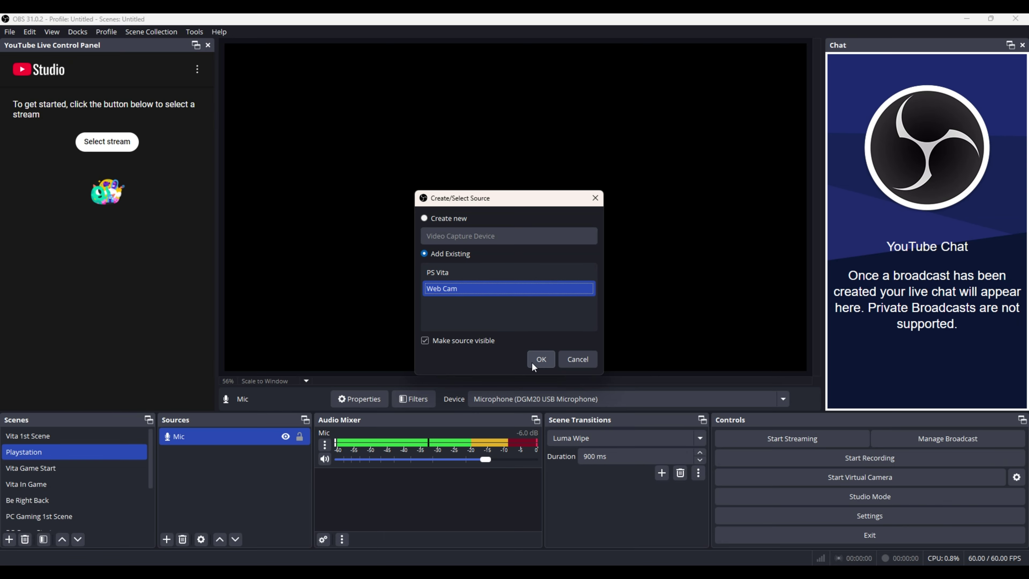
{"action": "left_click", "coordinate": [533, 361]}
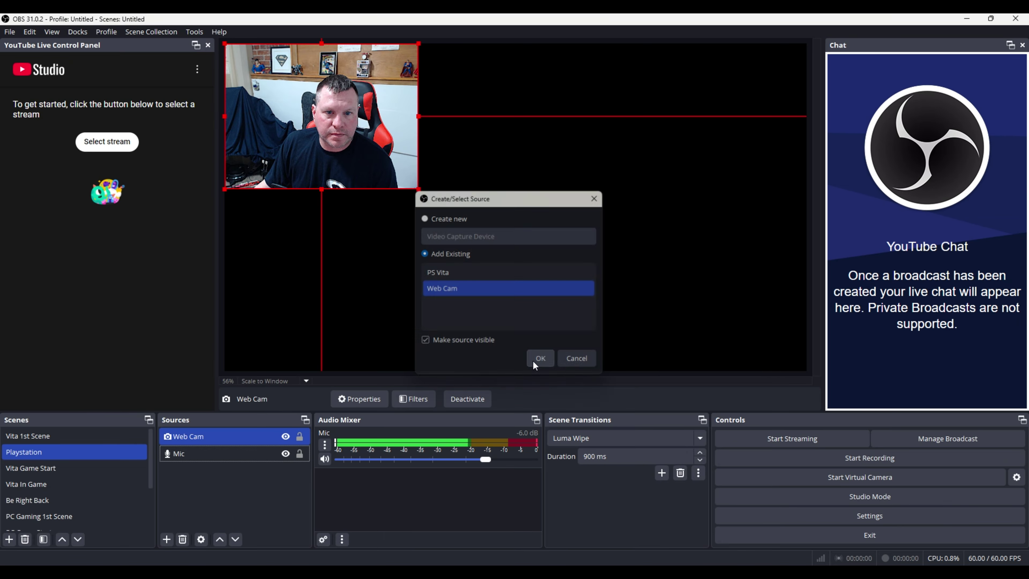
{"action": "left_click_drag", "start_coordinate": [350, 137], "coordinate": [527, 216]}
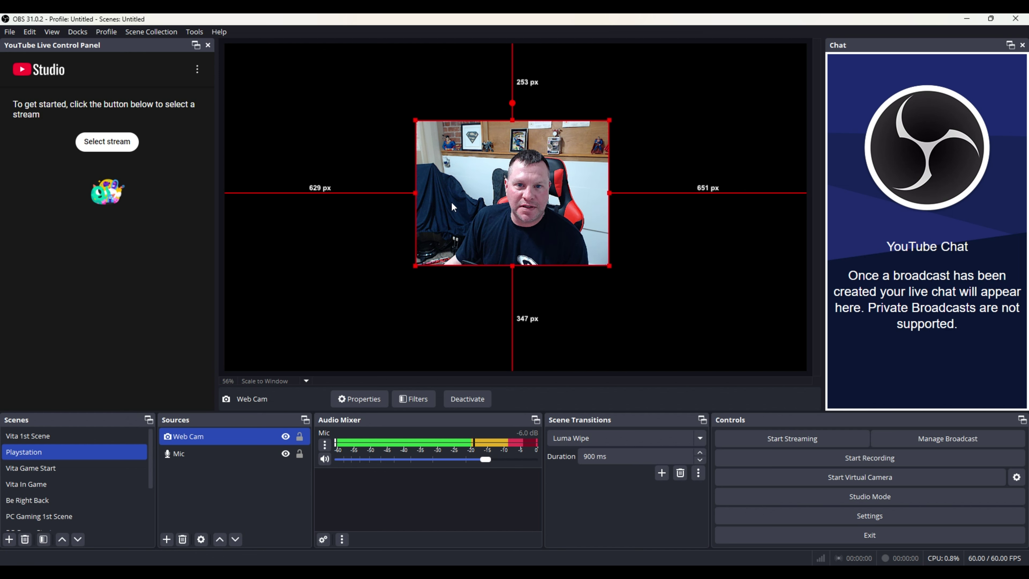
{"action": "left_click_drag", "start_coordinate": [480, 190], "coordinate": [472, 212]}
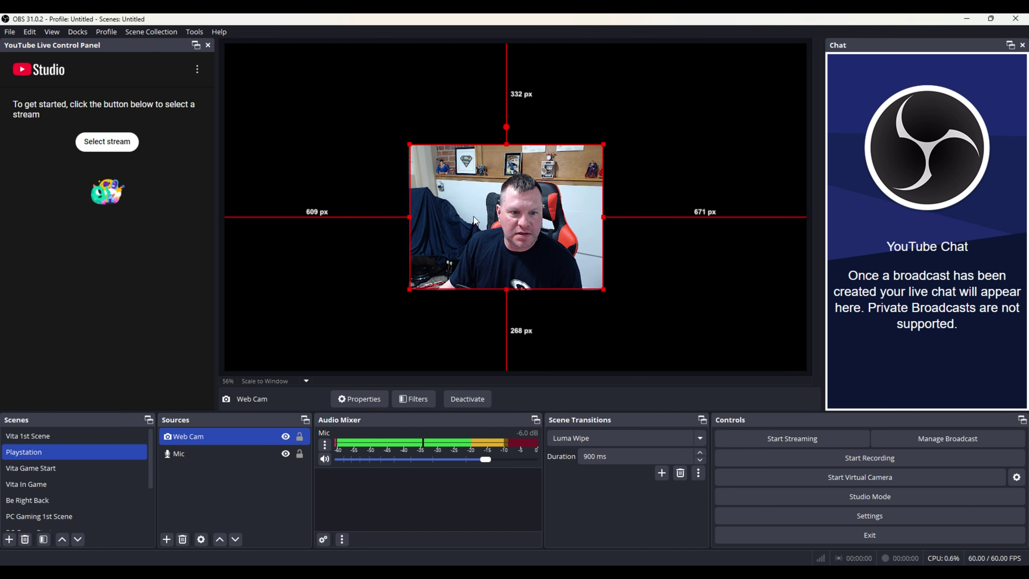
Lock the Web Cam and Mic sources and place Web Cam below Mic in the source order.
{"action": "left_click", "coordinate": [300, 437]}
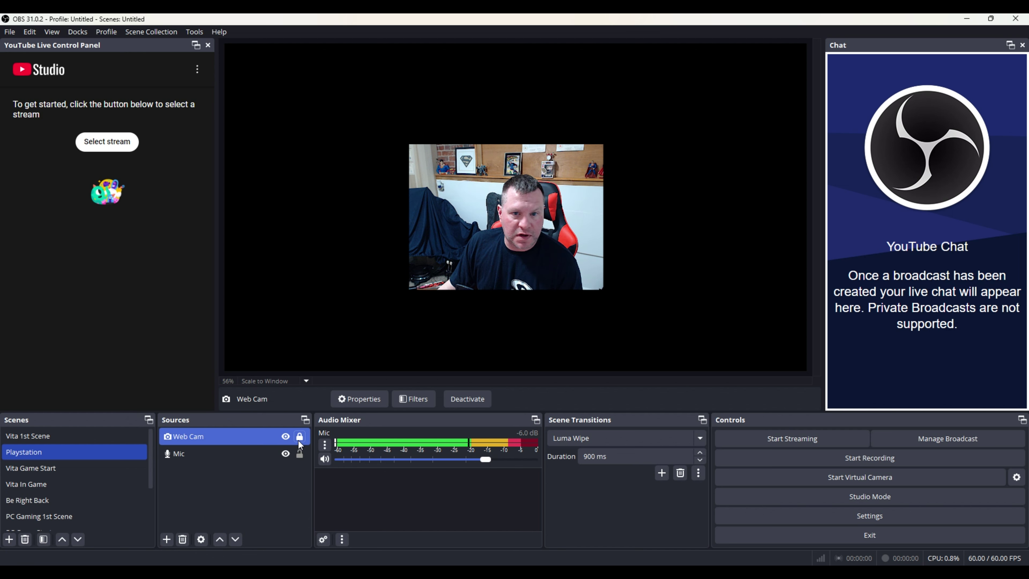
{"action": "left_click", "coordinate": [300, 454], "text": "ctrl"}
{"action": "left_click", "coordinate": [300, 454]}
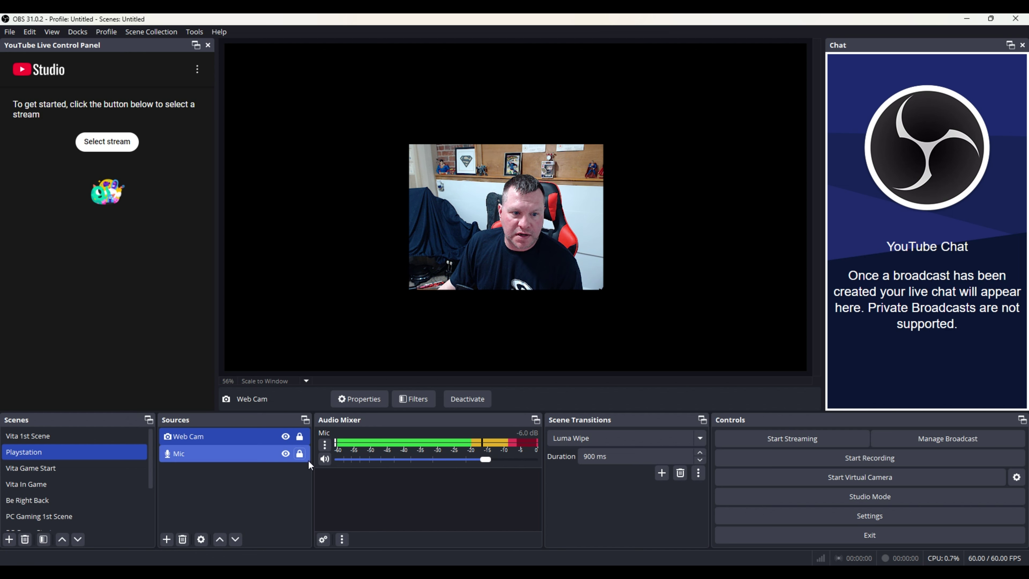
{"action": "left_click", "coordinate": [302, 439]}
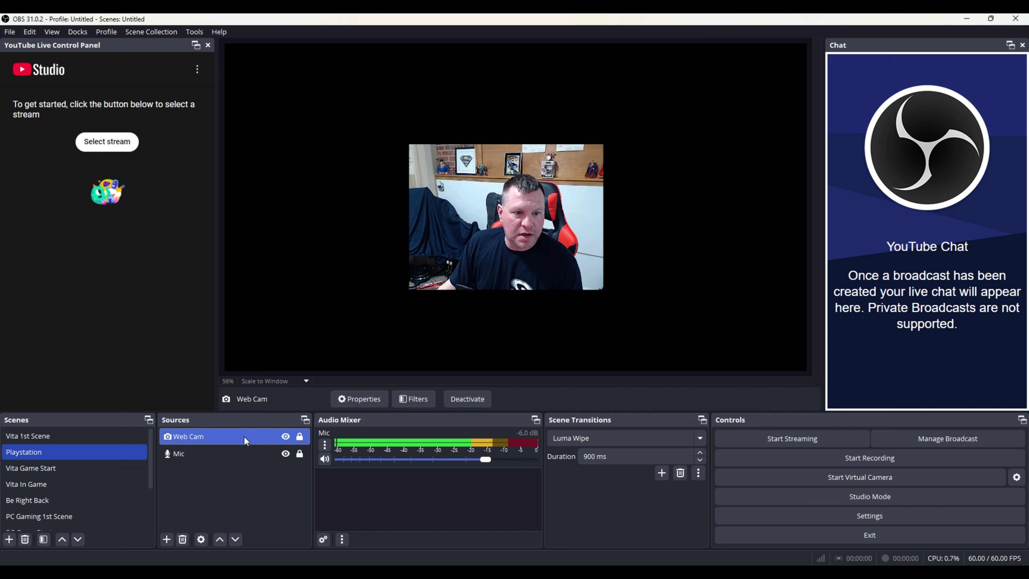
{"action": "left_click_drag", "start_coordinate": [244, 437], "coordinate": [246, 469]}
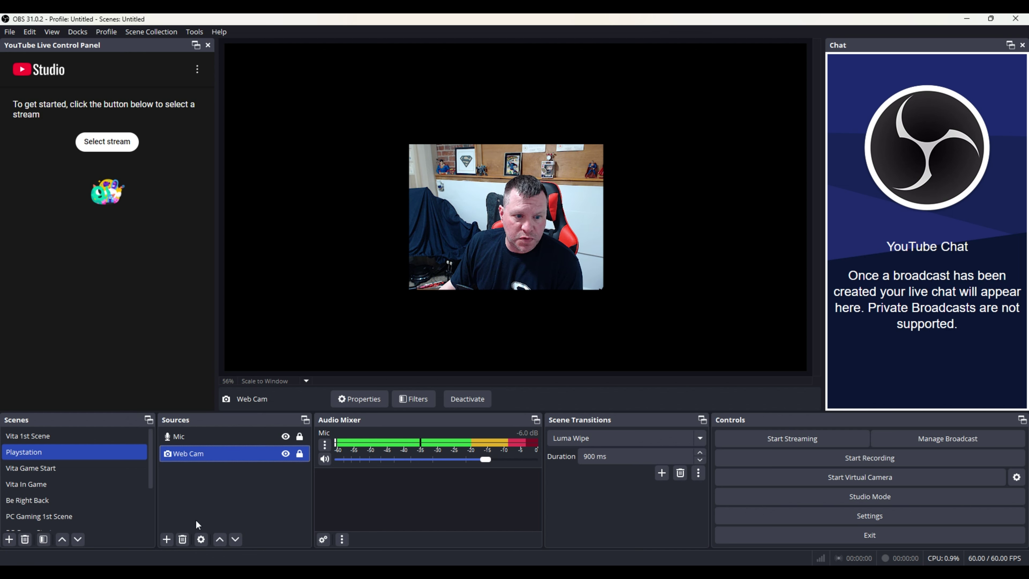
{"action": "left_click", "coordinate": [167, 539]}
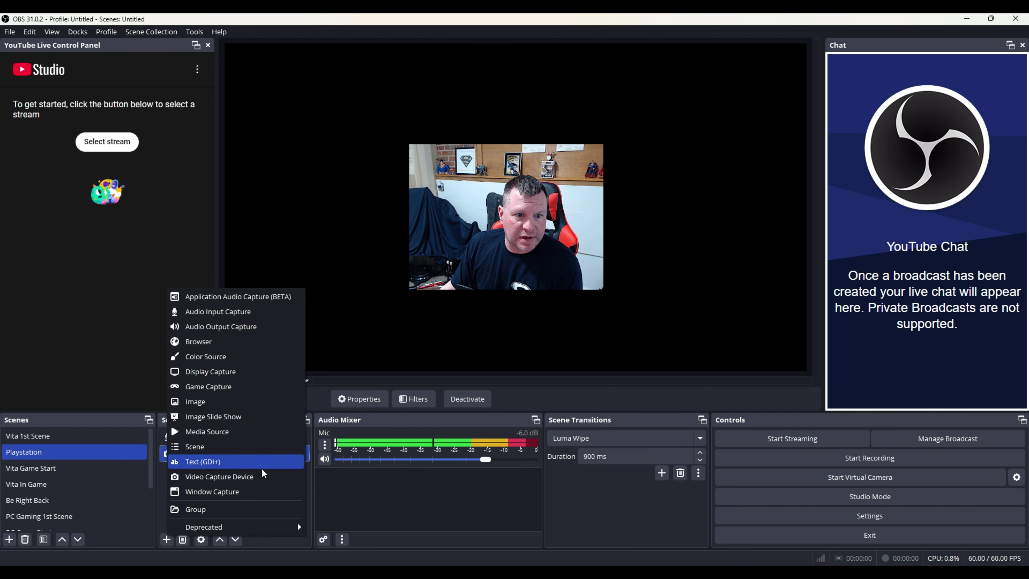
{"action": "left_click", "coordinate": [259, 386]}
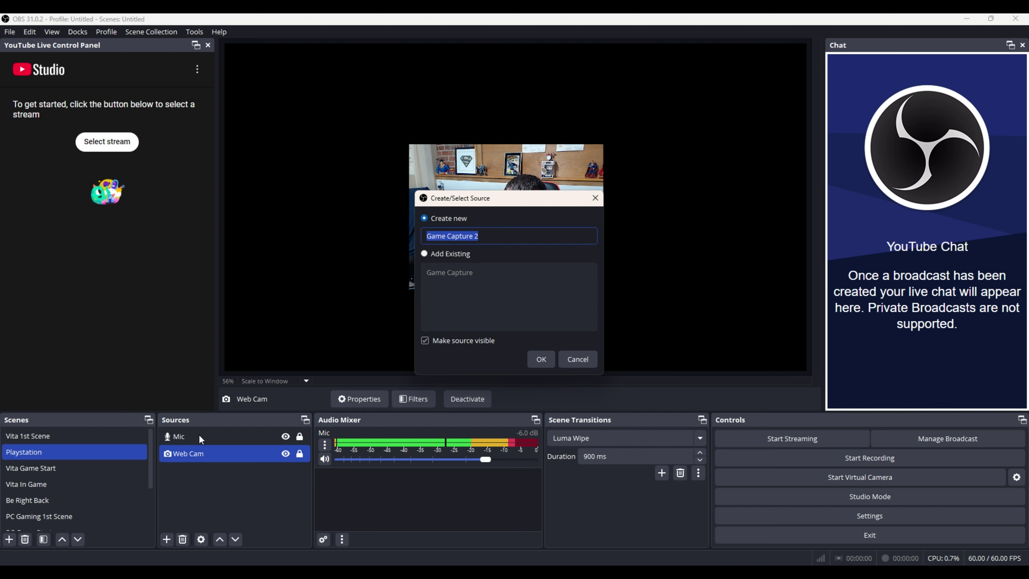
{"action": "left_click", "coordinate": [571, 360]}
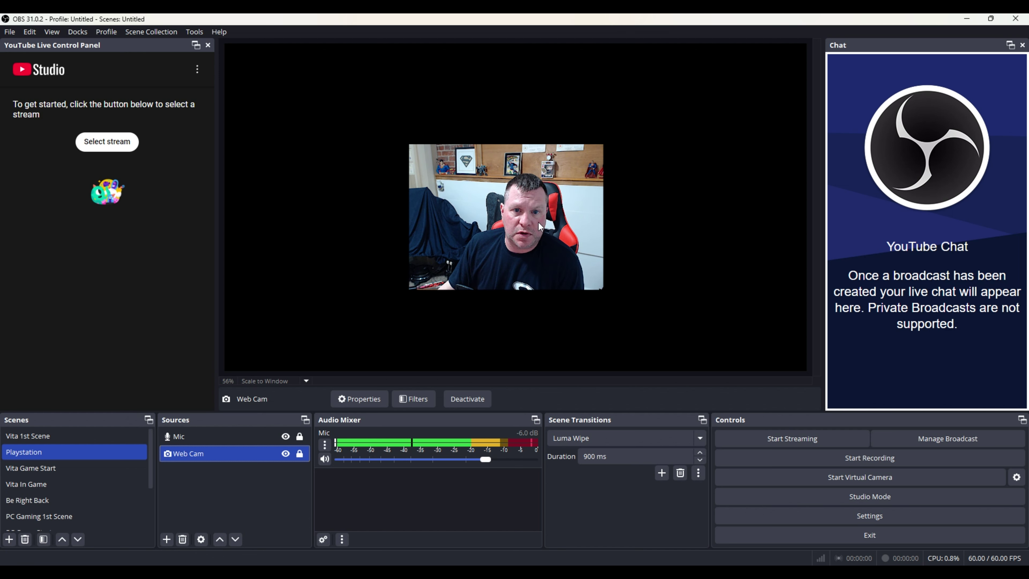
Unlock the Web Cam and crop all four sides, leaving canvas margins of about 774 px left, 752 px right, 382 px top and 331 px bottom.
{"action": "left_click", "coordinate": [300, 454]}
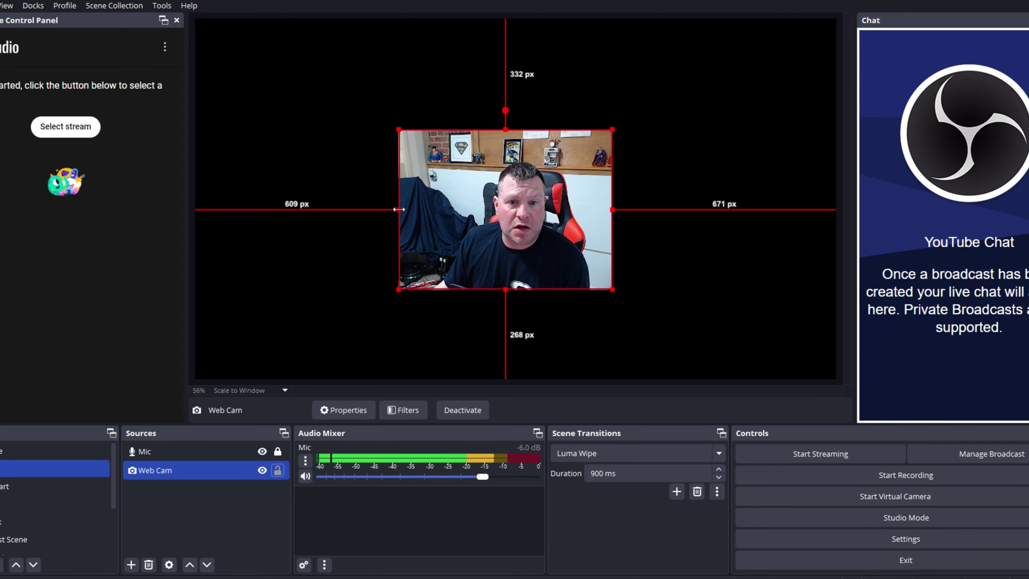
{"action": "left_click_drag", "start_coordinate": [398, 209], "coordinate": [450, 211]}
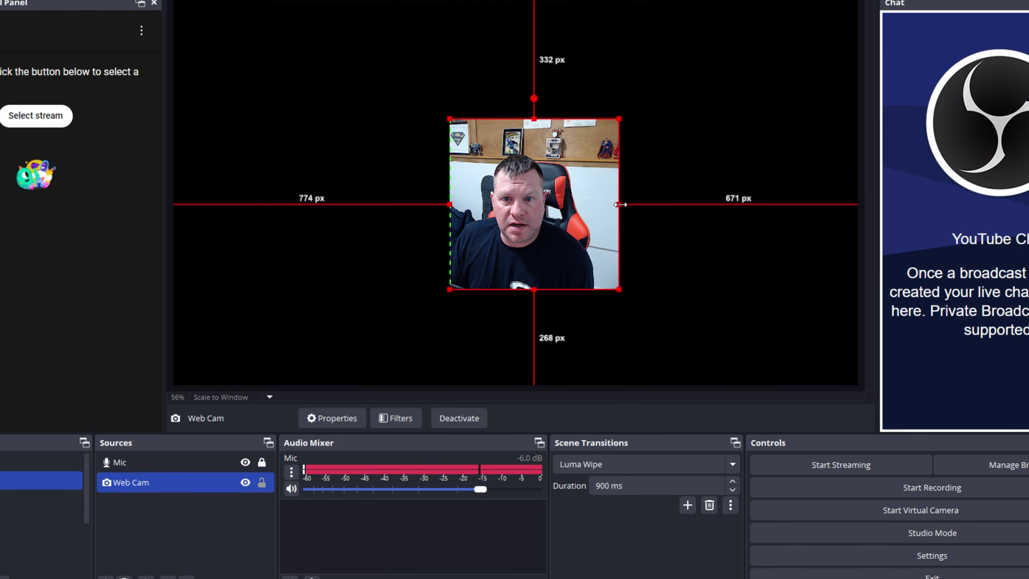
{"action": "left_click_drag", "start_coordinate": [620, 204], "coordinate": [590, 205]}
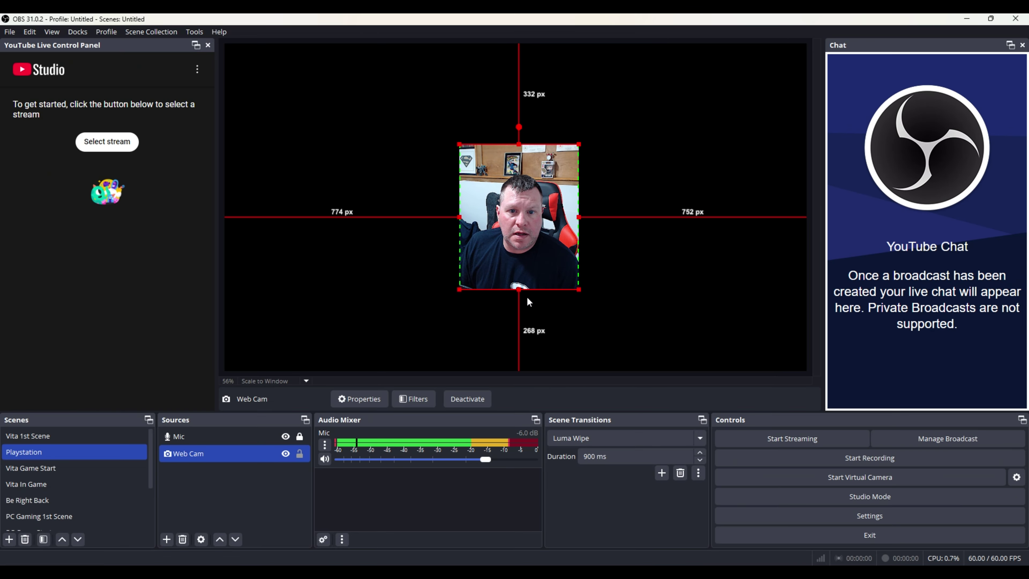
{"action": "left_click_drag", "start_coordinate": [519, 291], "coordinate": [521, 270]}
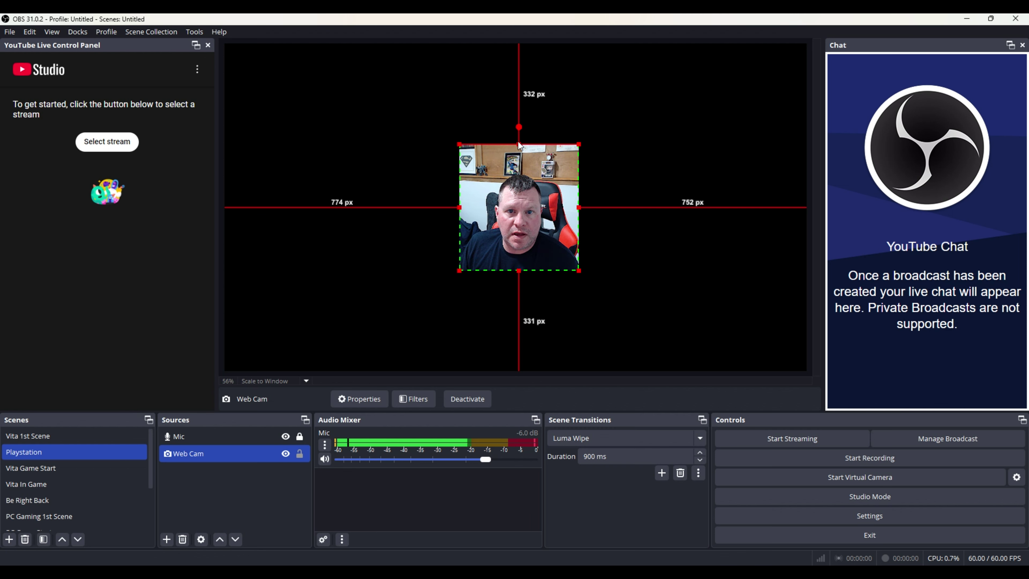
{"action": "key", "text": "alt"}
{"action": "left_click_drag", "start_coordinate": [519, 143], "coordinate": [521, 158]}
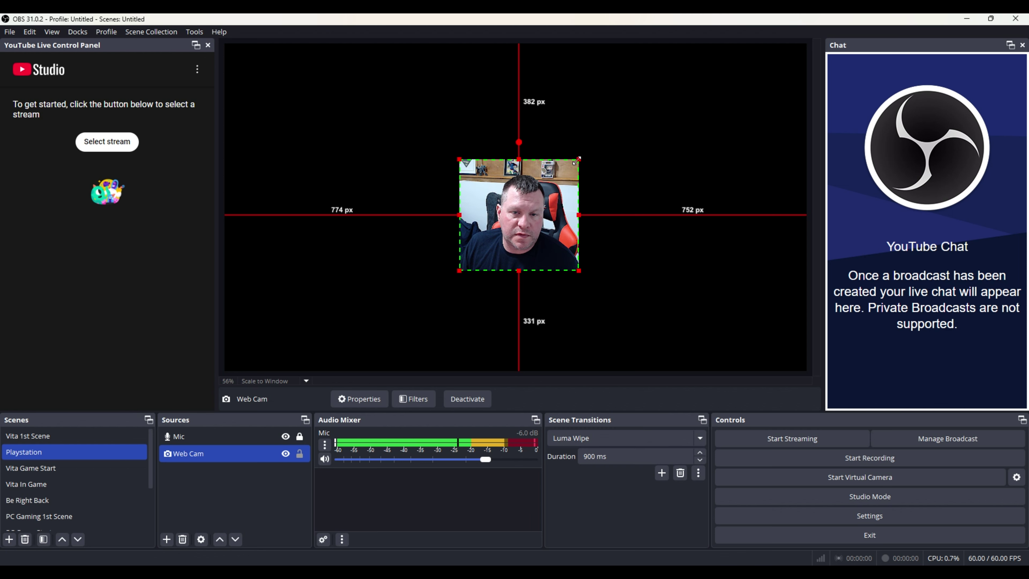
Resize and centre the cropped Web Cam about 725 px from the canvas's left edge and 349 px from its top, and lock it.
{"action": "mouse_move", "coordinate": [579, 156]}
{"action": "left_mouse_down"}
{"action": "mouse_move", "coordinate": [582, 179]}
{"action": "mouse_move", "coordinate": [584, 167]}
{"action": "left_mouse_up"}
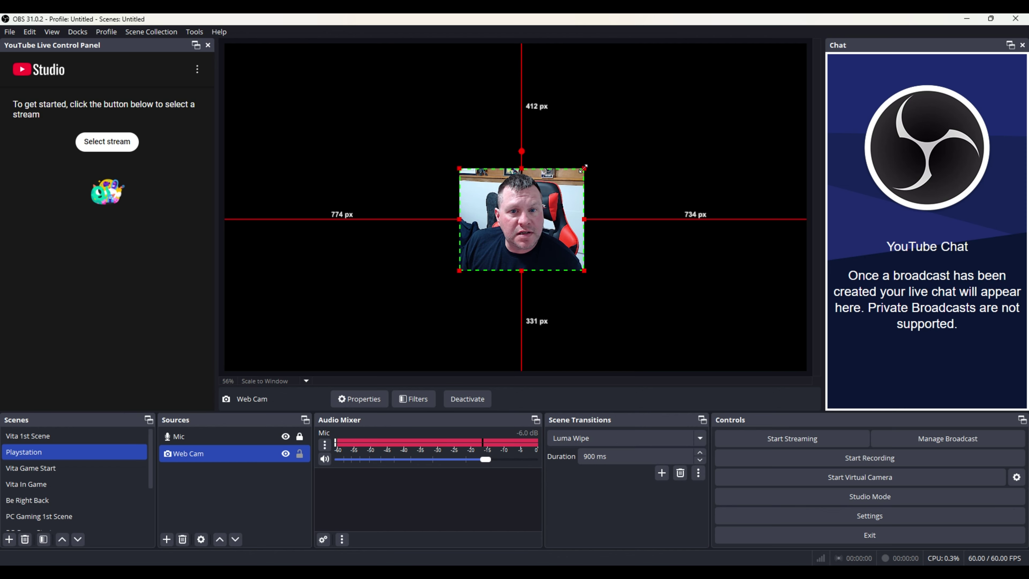
{"action": "left_click_drag", "start_coordinate": [584, 167], "coordinate": [599, 221]}
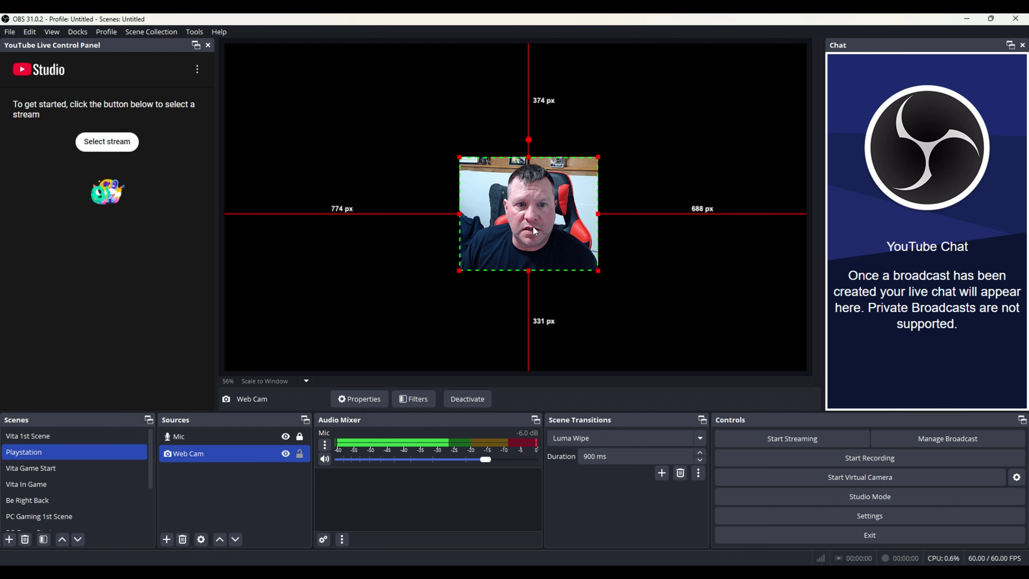
{"action": "left_click_drag", "start_coordinate": [534, 230], "coordinate": [520, 226]}
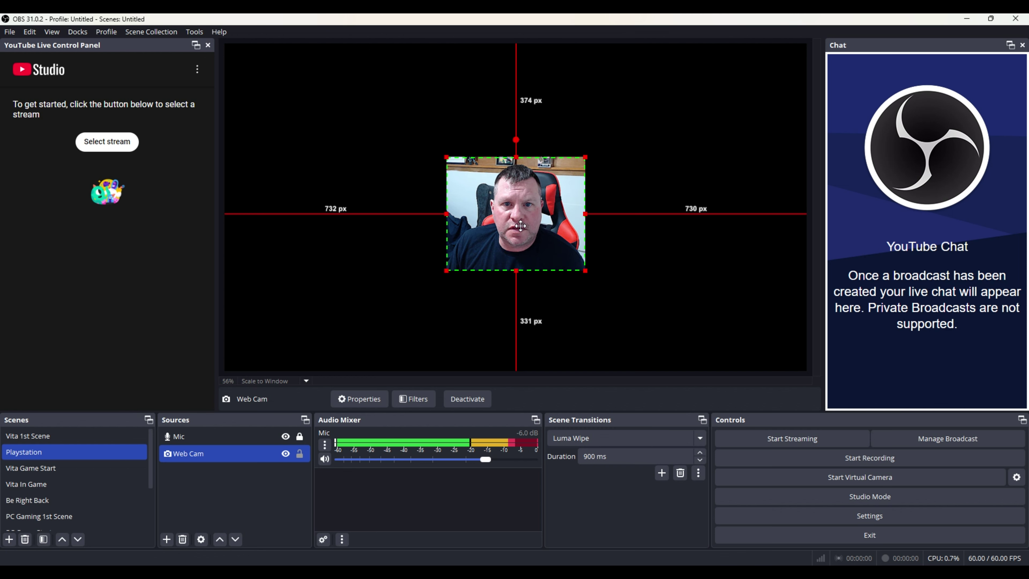
{"action": "left_click_drag", "start_coordinate": [521, 226], "coordinate": [519, 218]}
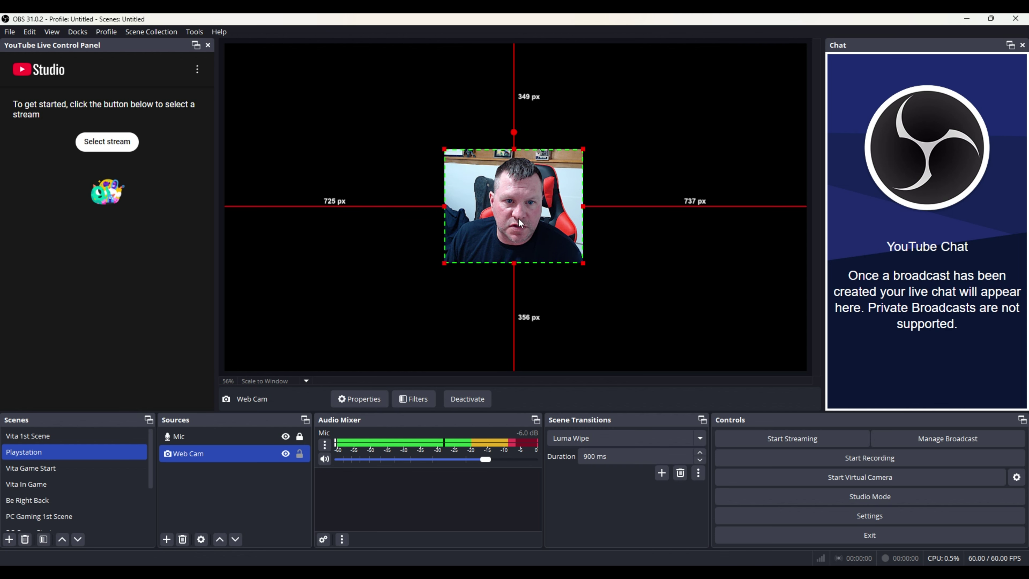
{"action": "left_click", "coordinate": [299, 454]}
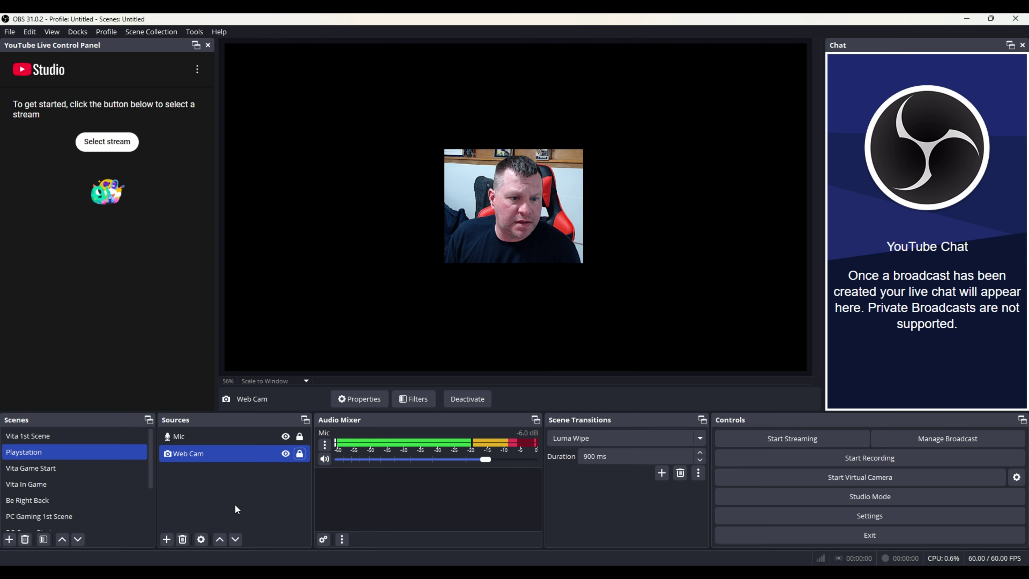
Add the existing Audio Output Capture source to the Playstation scene.
{"action": "left_click", "coordinate": [167, 539]}
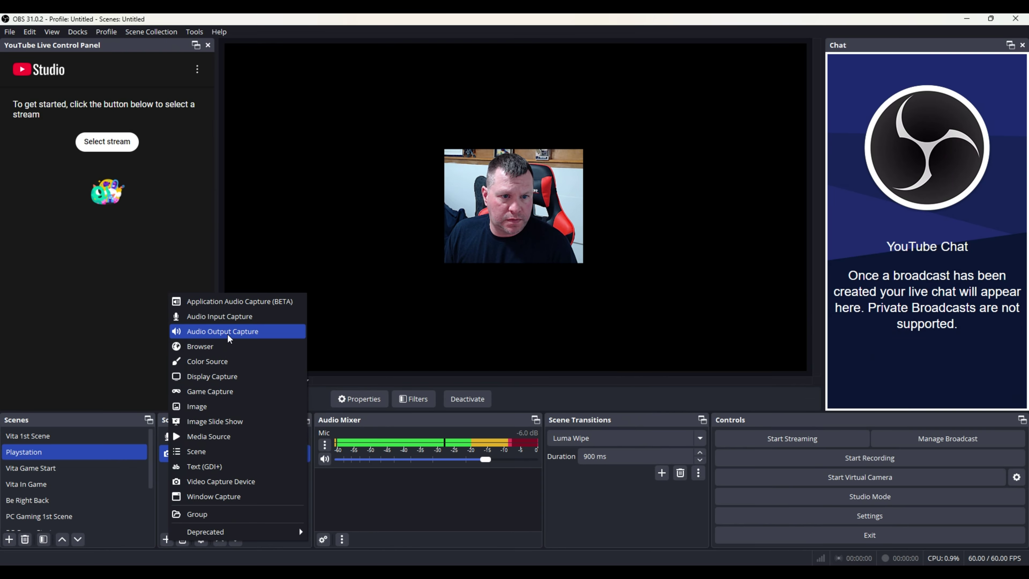
{"action": "left_click", "coordinate": [269, 290]}
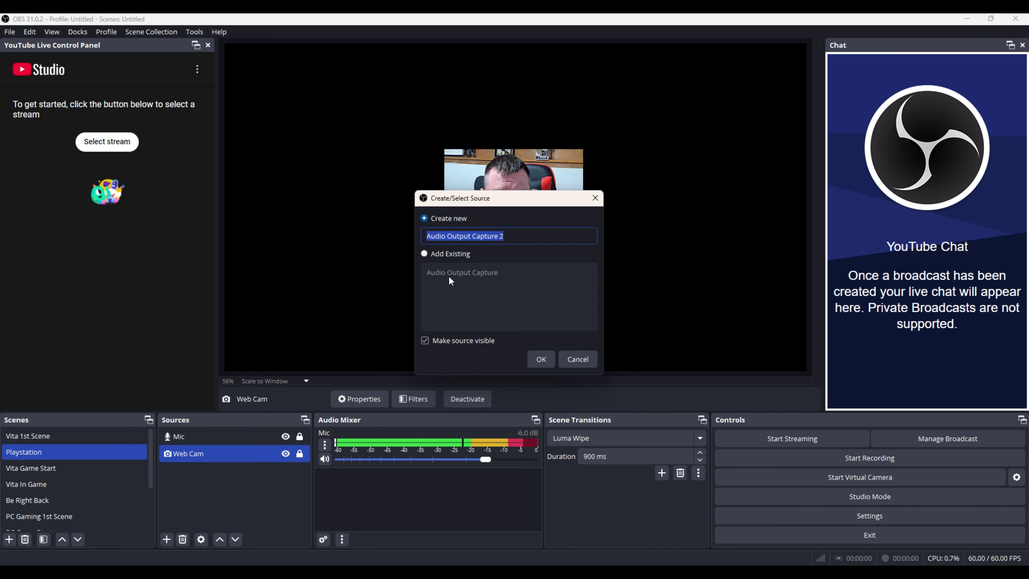
{"action": "left_click", "coordinate": [423, 253]}
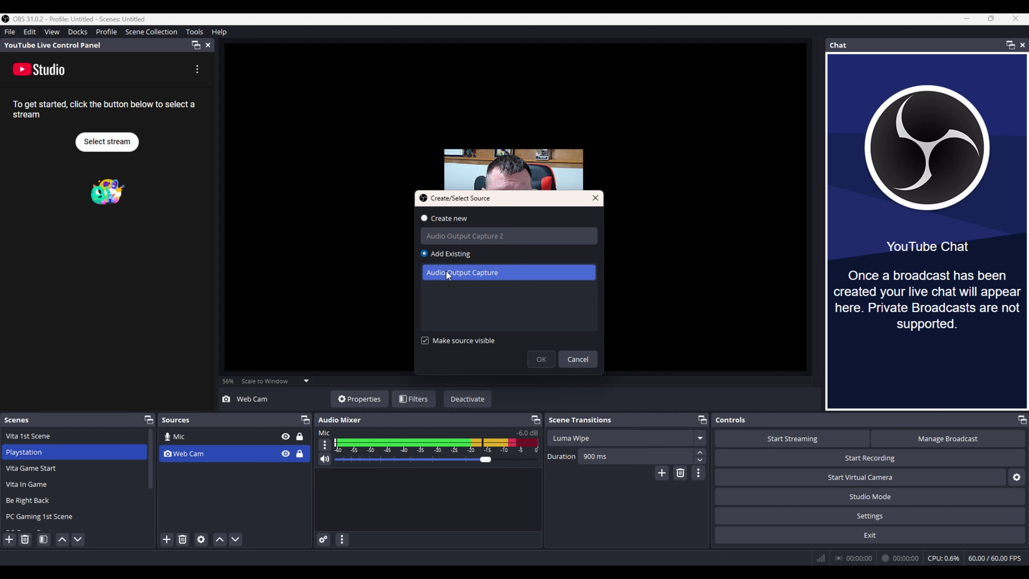
{"action": "left_click", "coordinate": [446, 271]}
{"action": "left_click", "coordinate": [539, 358]}
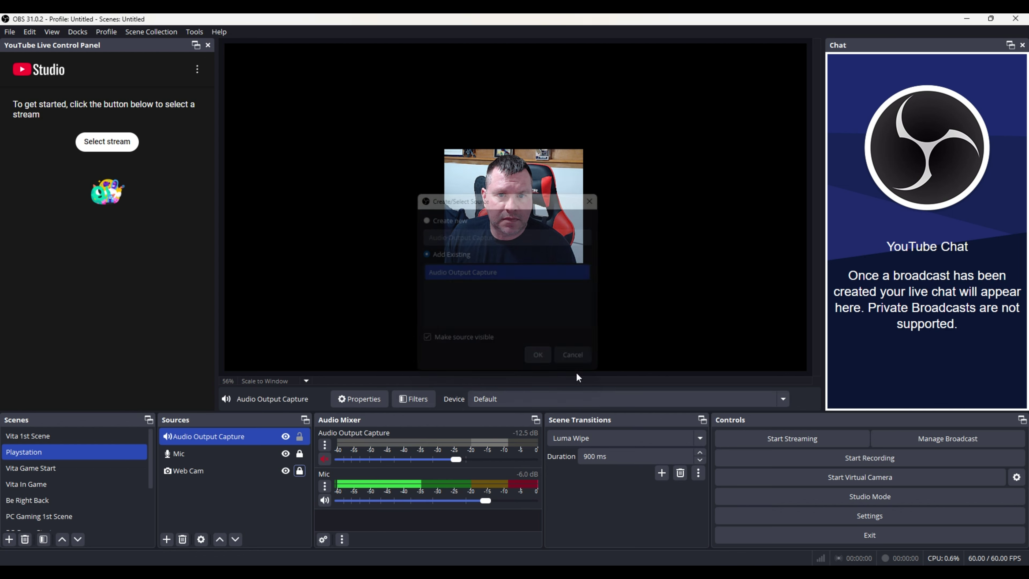
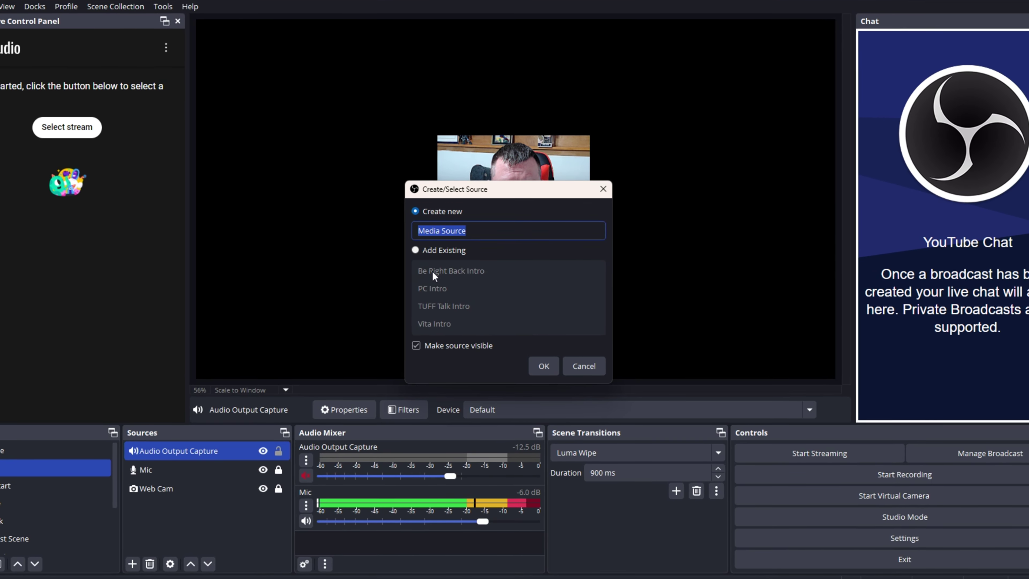
Add the existing Be Right Back Intro media source and move Web Cam above it to the top of the source order.
{"action": "left_click", "coordinate": [412, 248]}
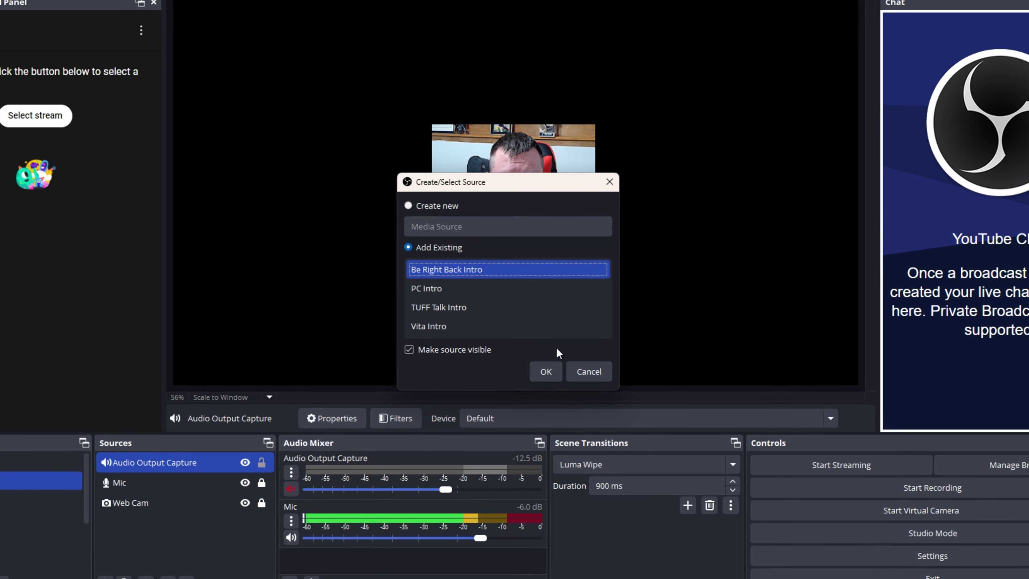
{"action": "left_click", "coordinate": [545, 372]}
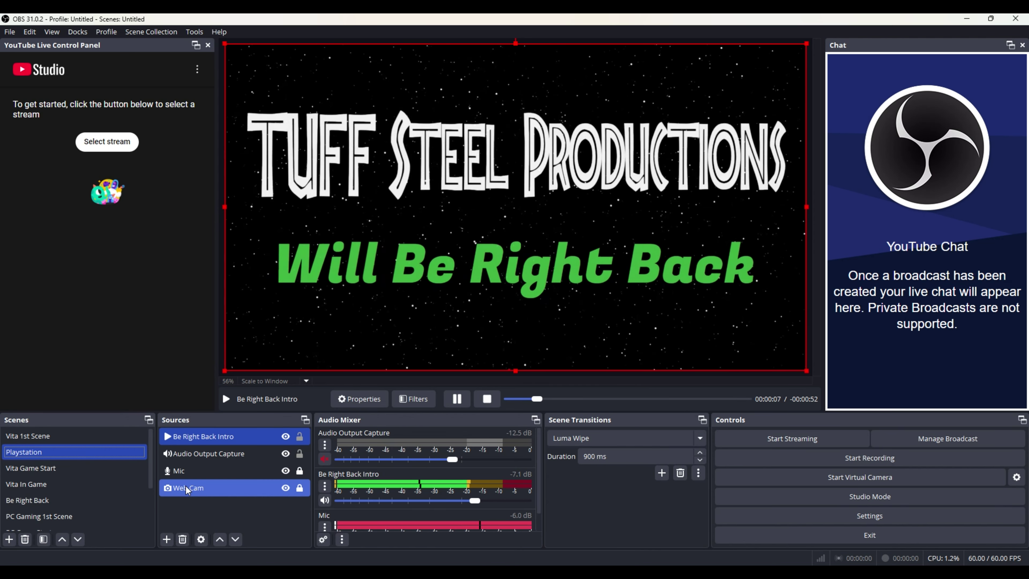
{"action": "left_click_drag", "start_coordinate": [186, 486], "coordinate": [186, 436]}
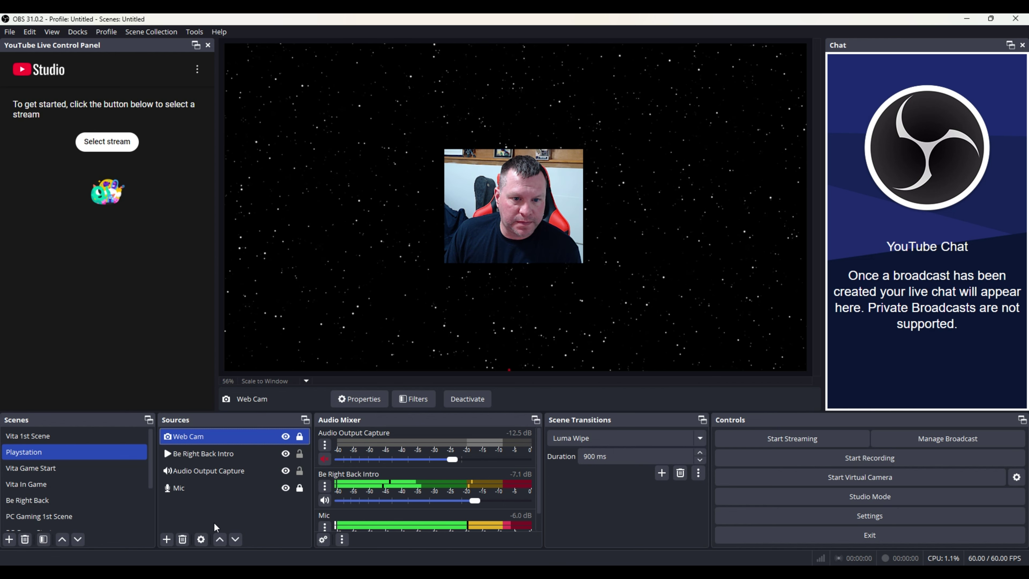
Mute the Mic source in the audio mixer.
{"action": "scroll", "coordinate": [380, 498], "scroll_direction": "down", "scroll_amount": 1}
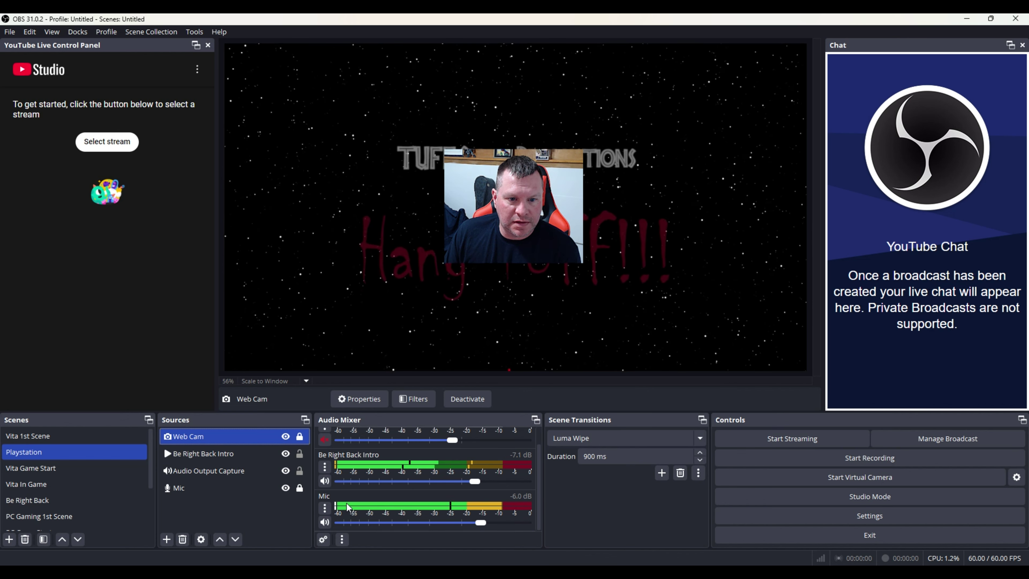
{"action": "left_click", "coordinate": [323, 523]}
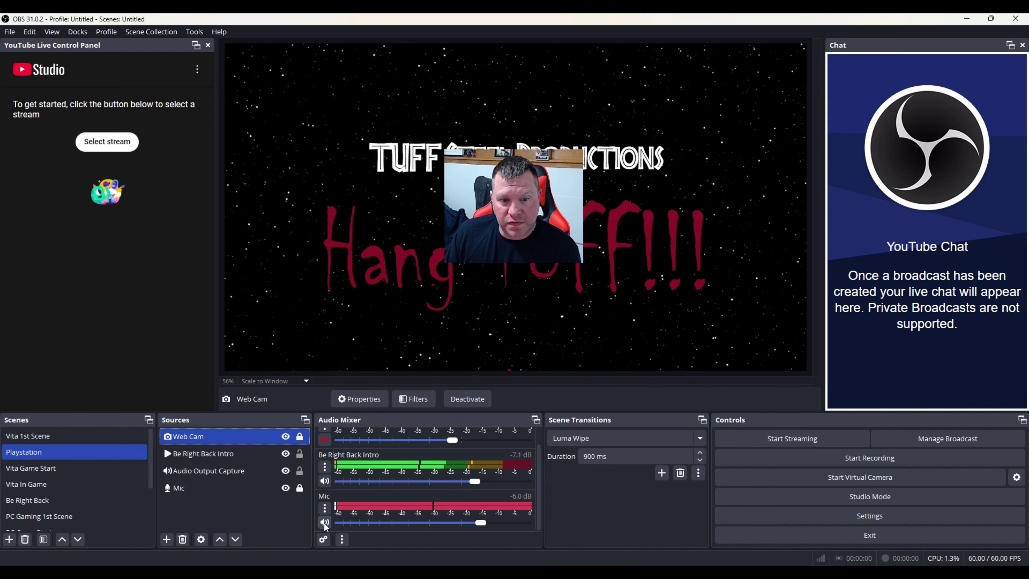
{"action": "left_click", "coordinate": [323, 523]}
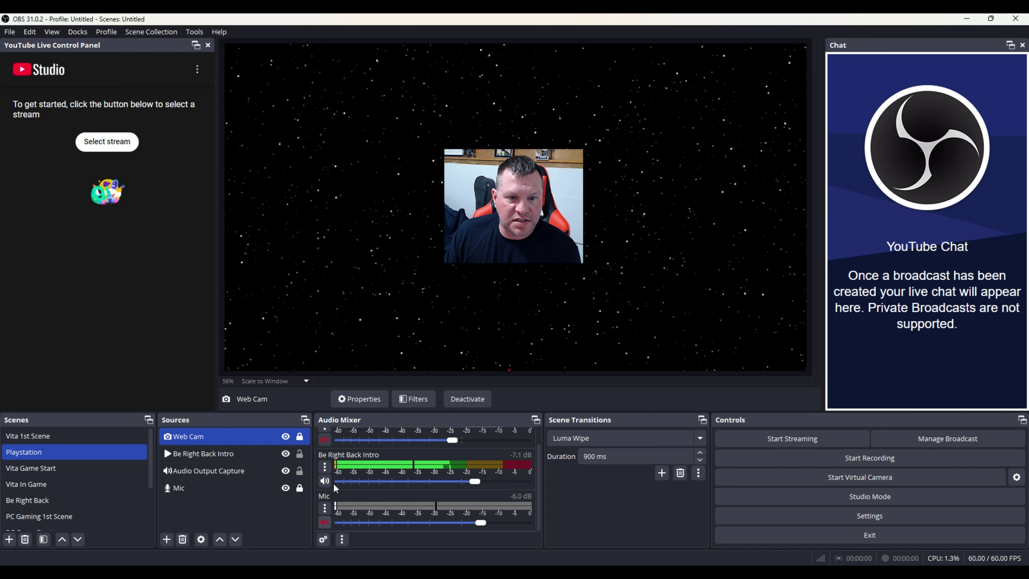
Mute the Be Right Back Intro source in the audio mixer and stop its media playback.
{"action": "left_click", "coordinate": [326, 480]}
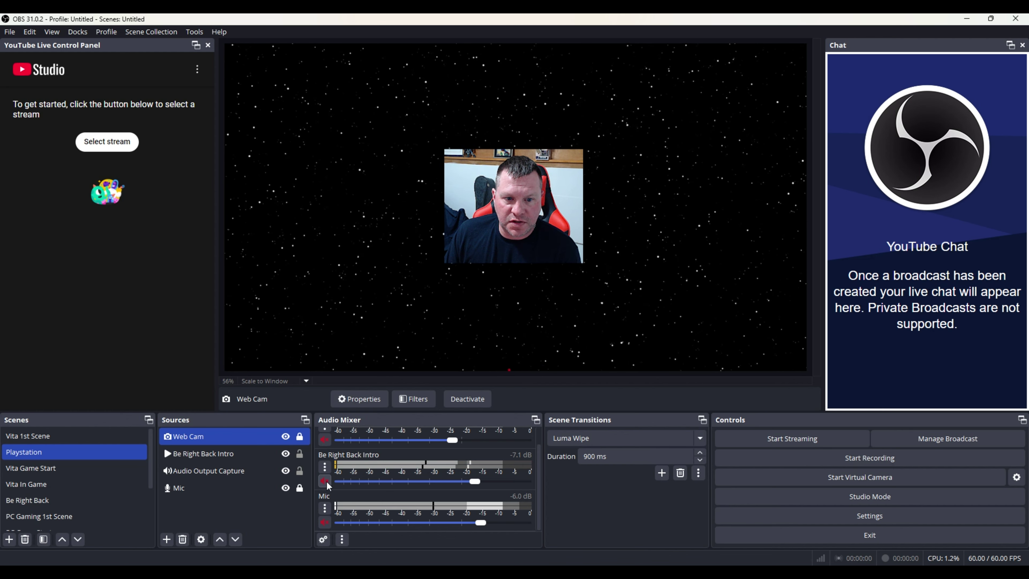
{"action": "left_click", "coordinate": [216, 457]}
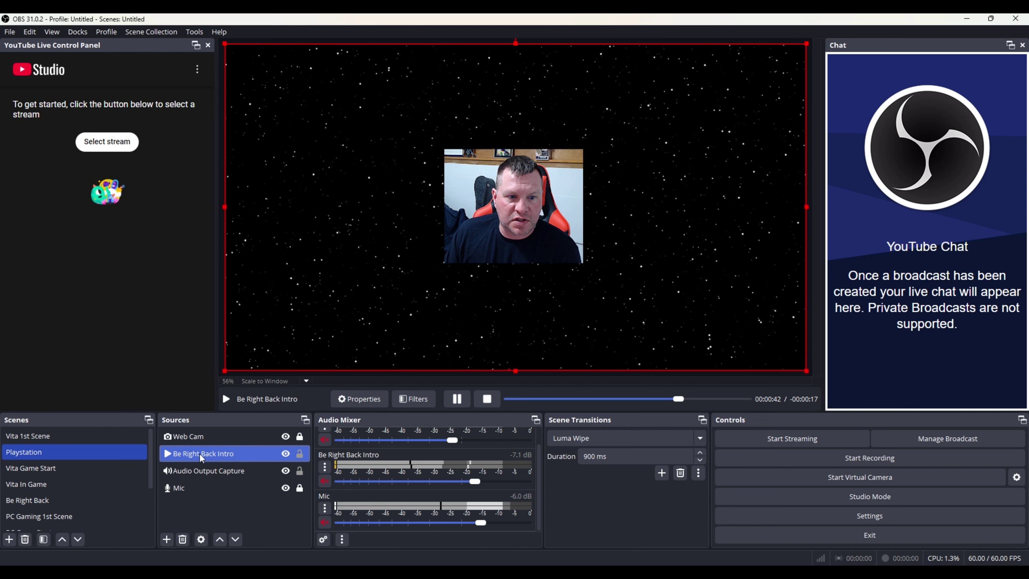
{"action": "left_click", "coordinate": [493, 402]}
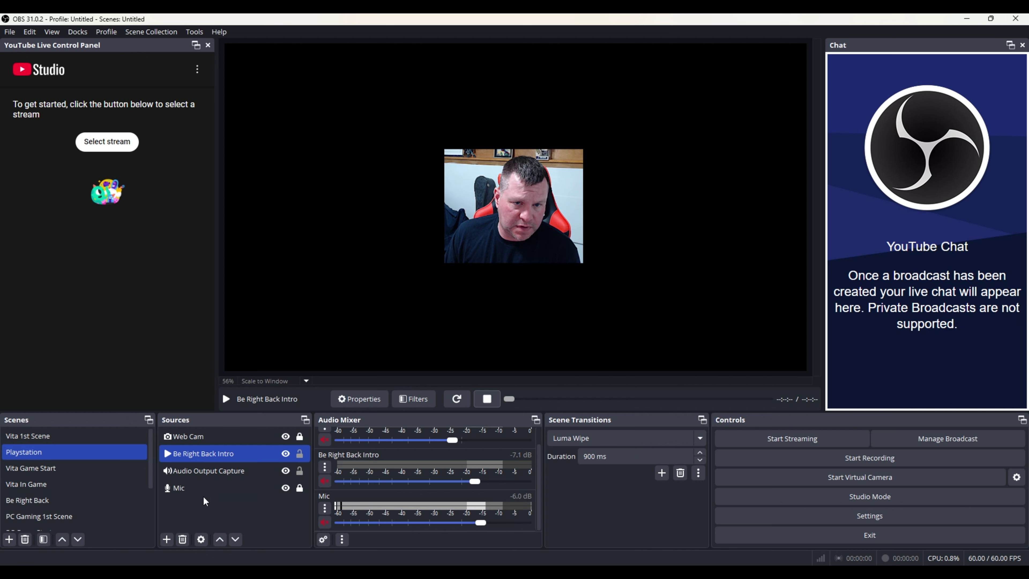
Unmute the Mic source in the audio mixer, keeping Mic locked in the source list.
{"action": "left_click", "coordinate": [304, 493], "text": "ctrl"}
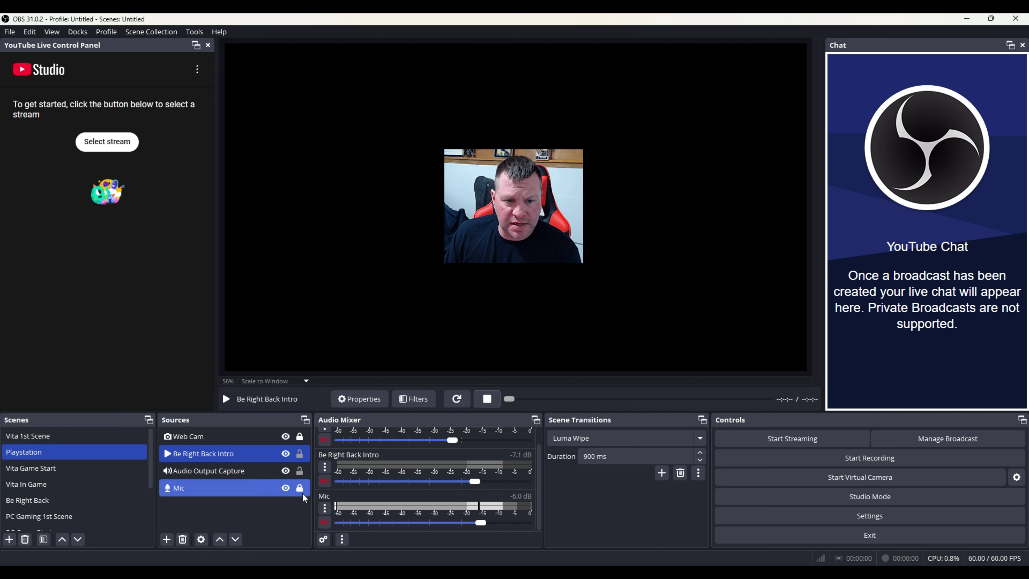
{"action": "left_click", "coordinate": [300, 495], "text": "ctrl"}
{"action": "left_click", "coordinate": [327, 522]}
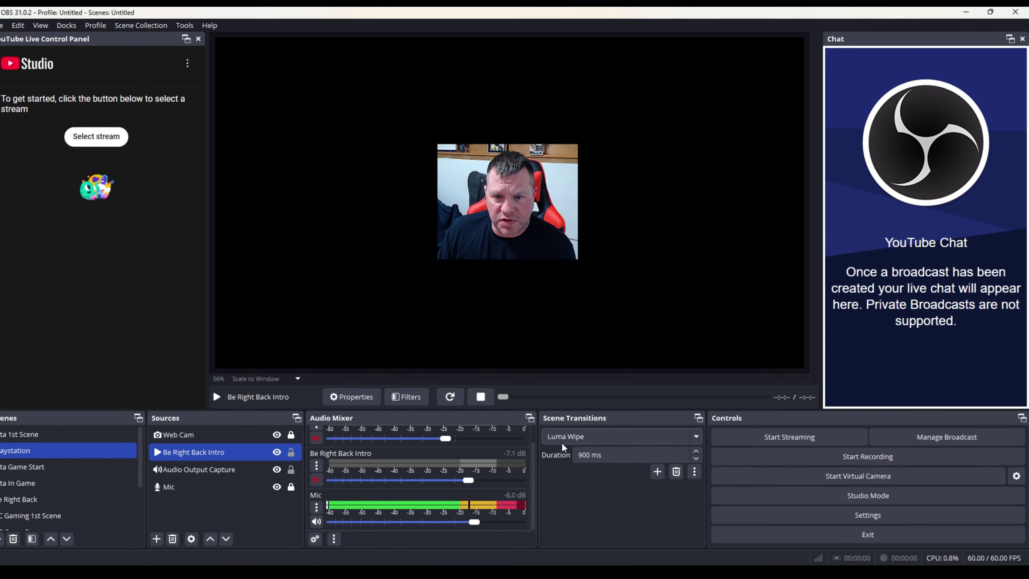
Review the configured and addable scene transitions, and preview Luma Wipe by switching to Vita Game Start and back to Playstation.
{"action": "left_click", "coordinate": [692, 435]}
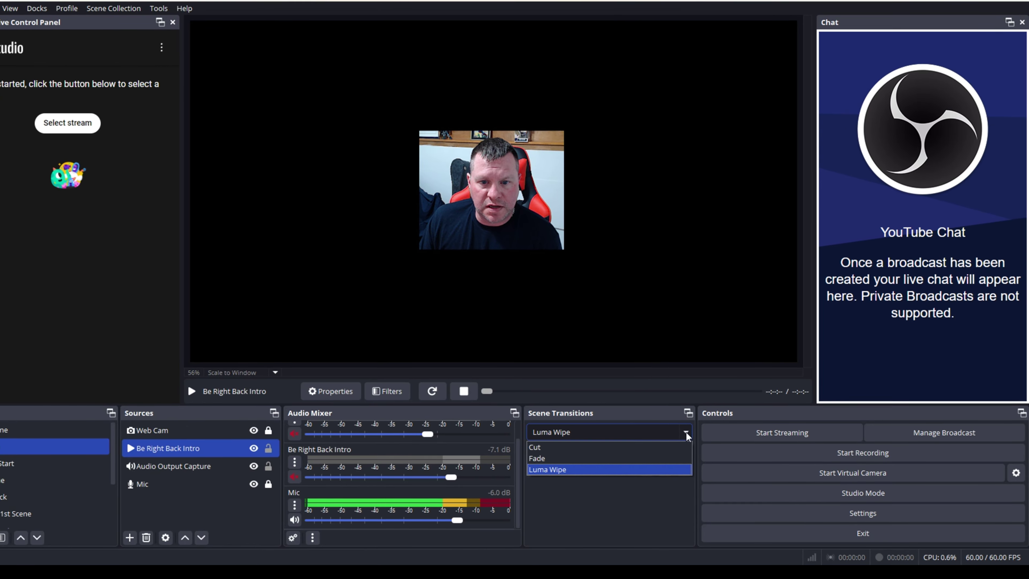
{"action": "left_click", "coordinate": [683, 431]}
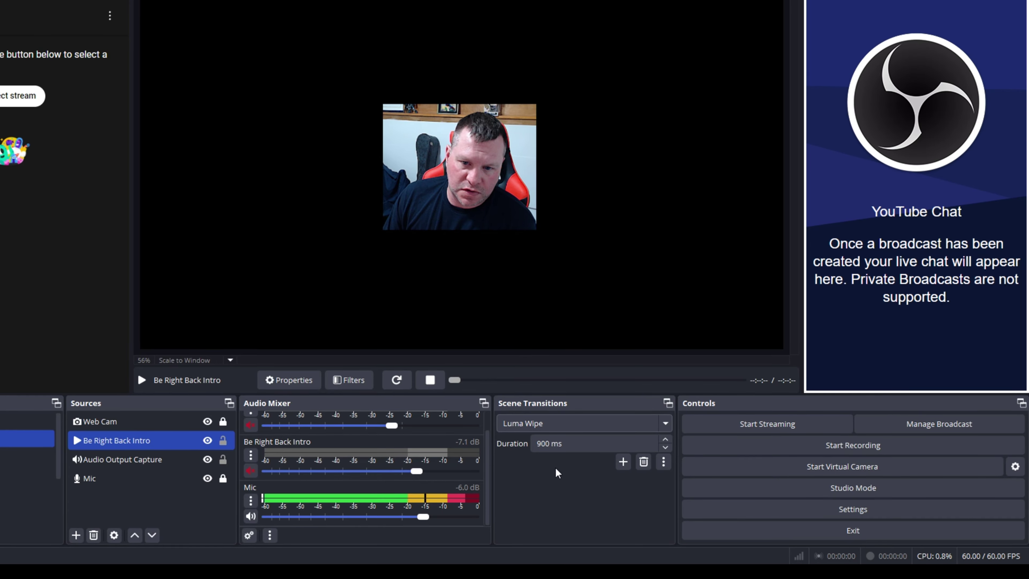
{"action": "left_click", "coordinate": [624, 463]}
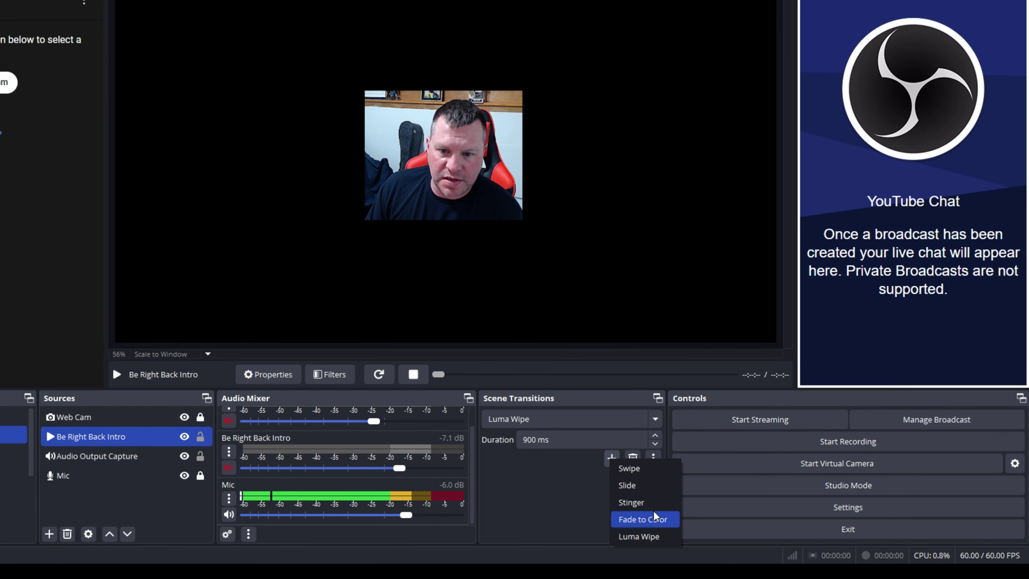
{"action": "left_click", "coordinate": [556, 506]}
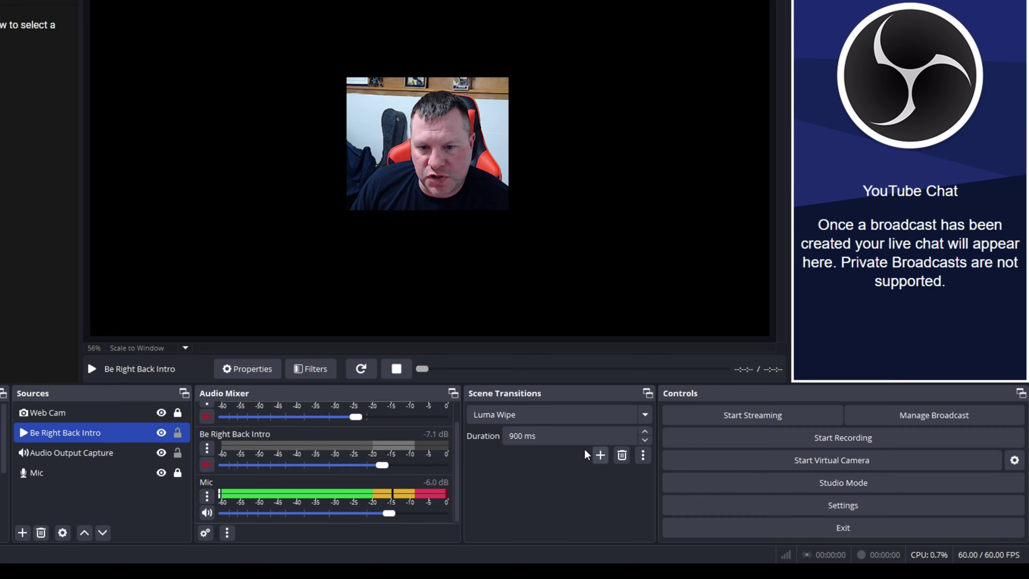
{"action": "left_click", "coordinate": [645, 415]}
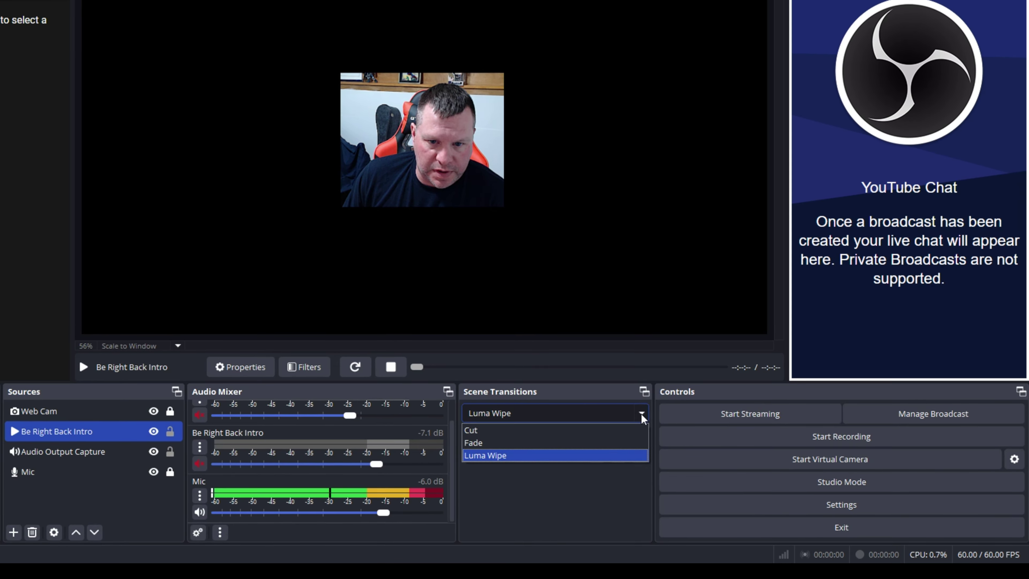
{"action": "left_click", "coordinate": [591, 455]}
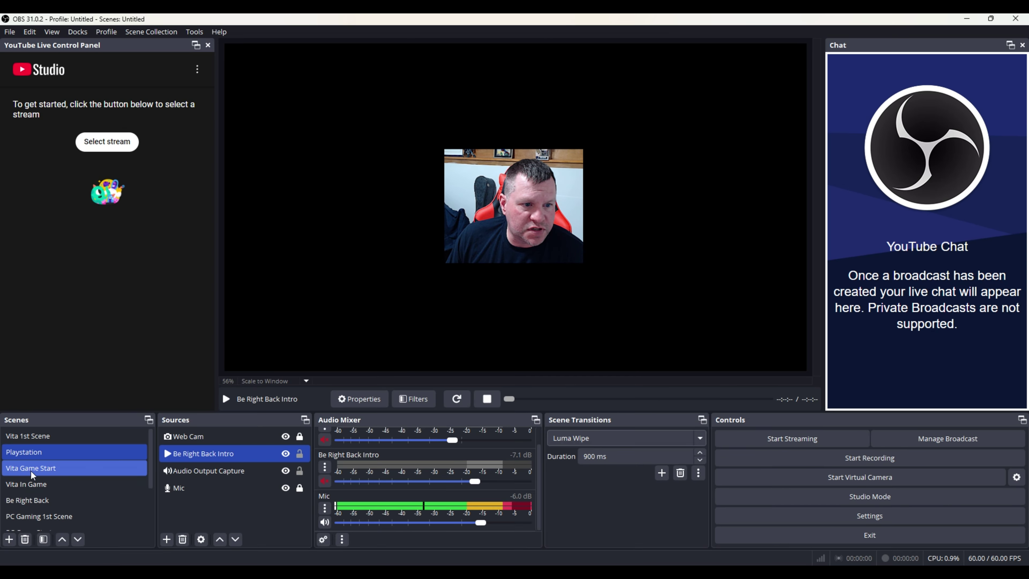
{"action": "left_click", "coordinate": [30, 470]}
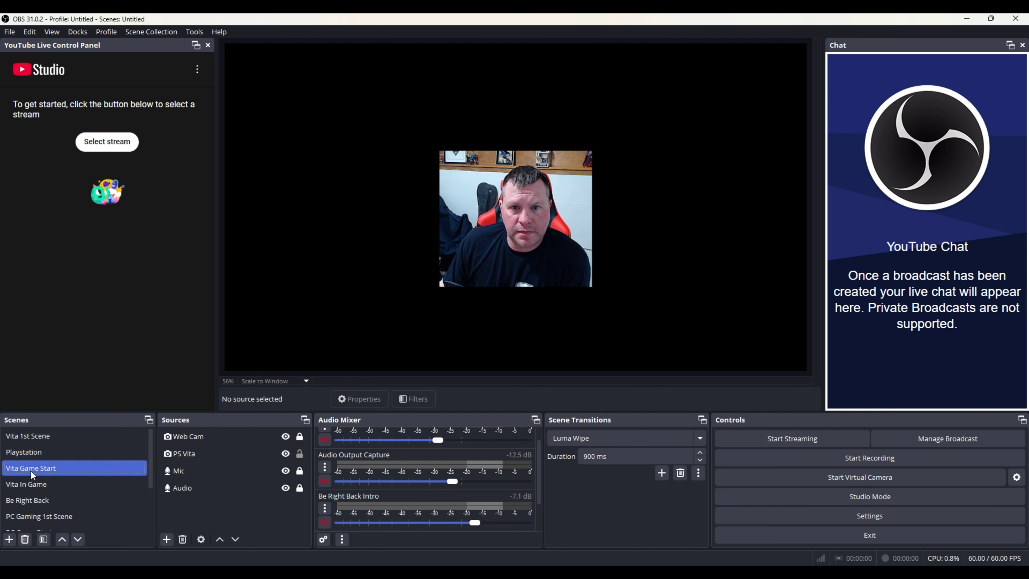
{"action": "left_click", "coordinate": [34, 458]}
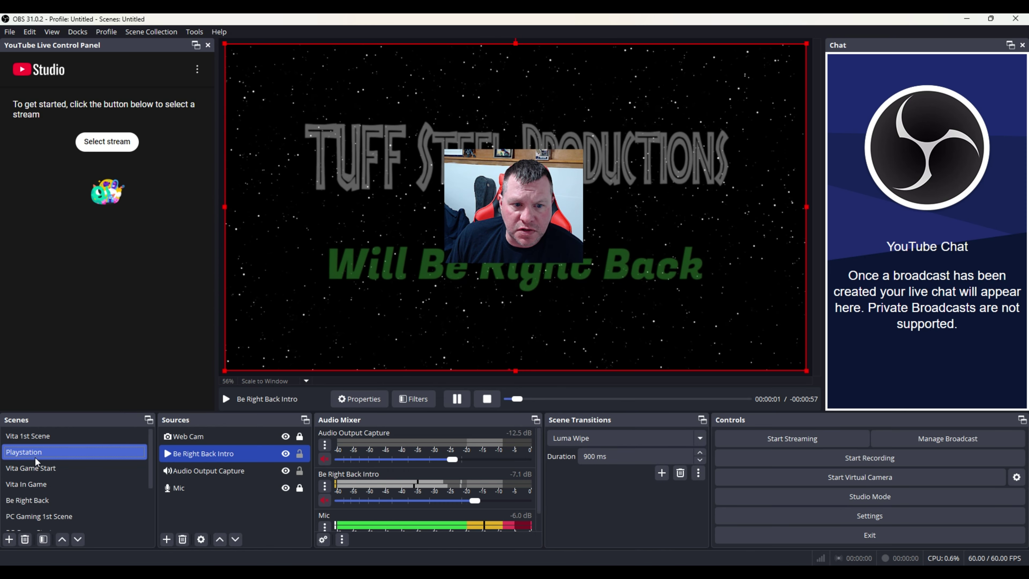
Remove the Be Right Back Intro source from the Playstation scene.
{"action": "left_click", "coordinate": [228, 454]}
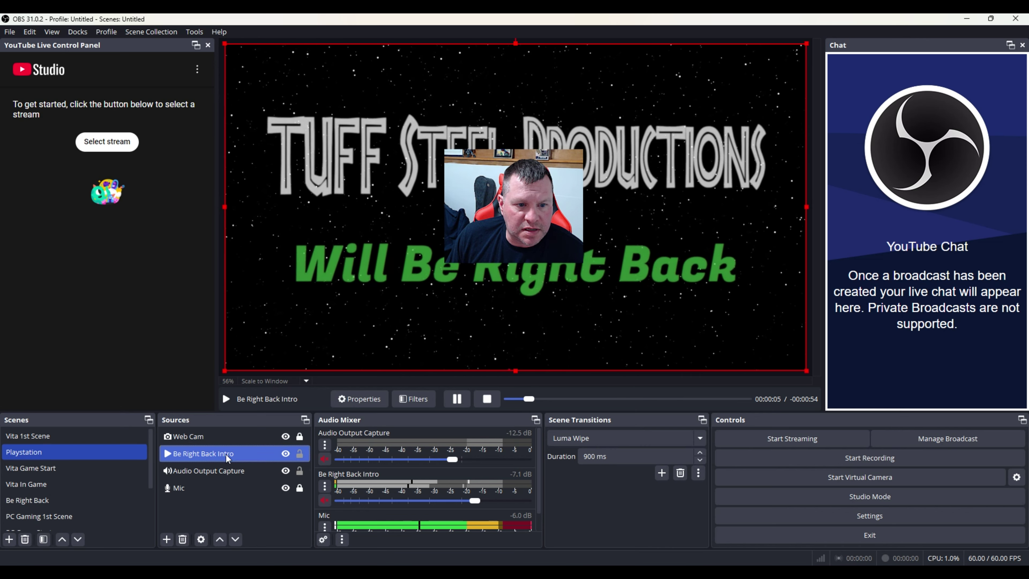
{"action": "left_click", "coordinate": [183, 539]}
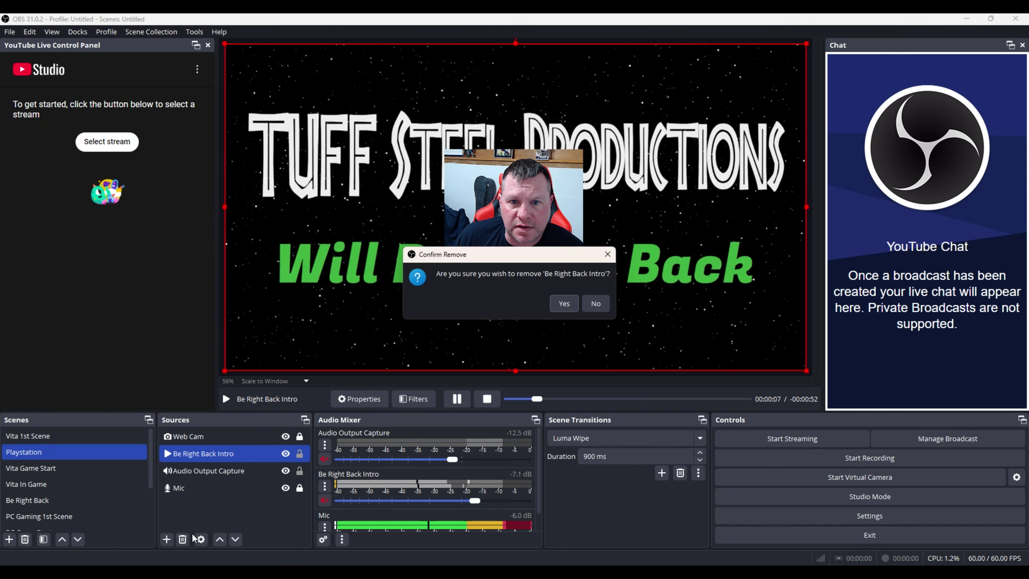
{"action": "left_click", "coordinate": [569, 305]}
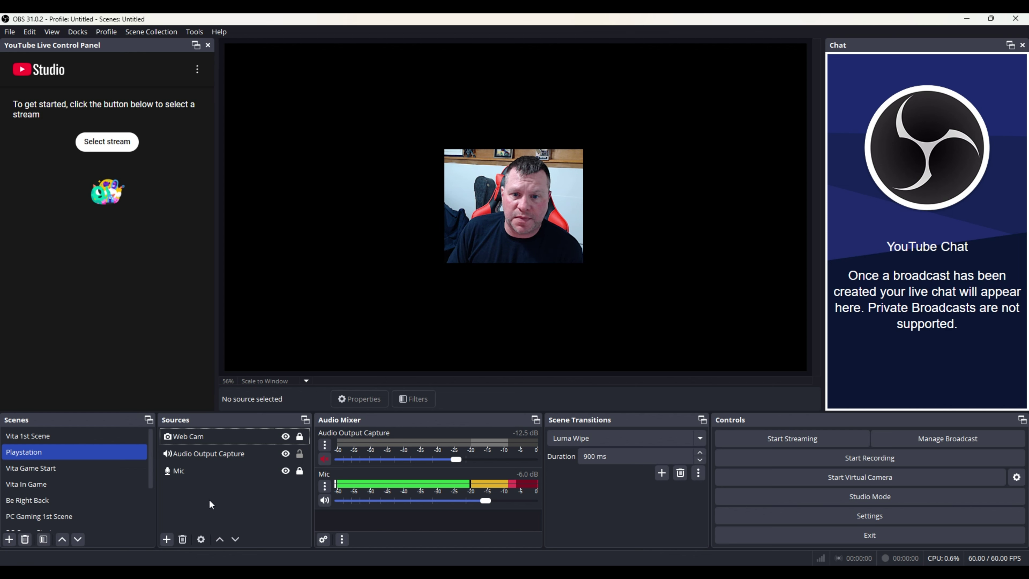
Delete the Playstation scene from the scene collection.
{"action": "left_click", "coordinate": [37, 453]}
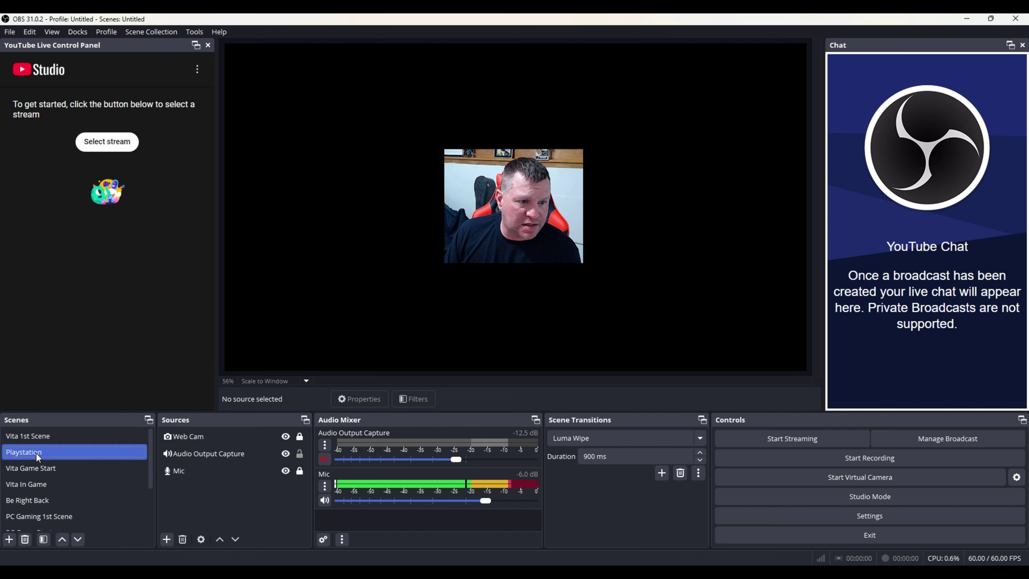
{"action": "left_click", "coordinate": [26, 539]}
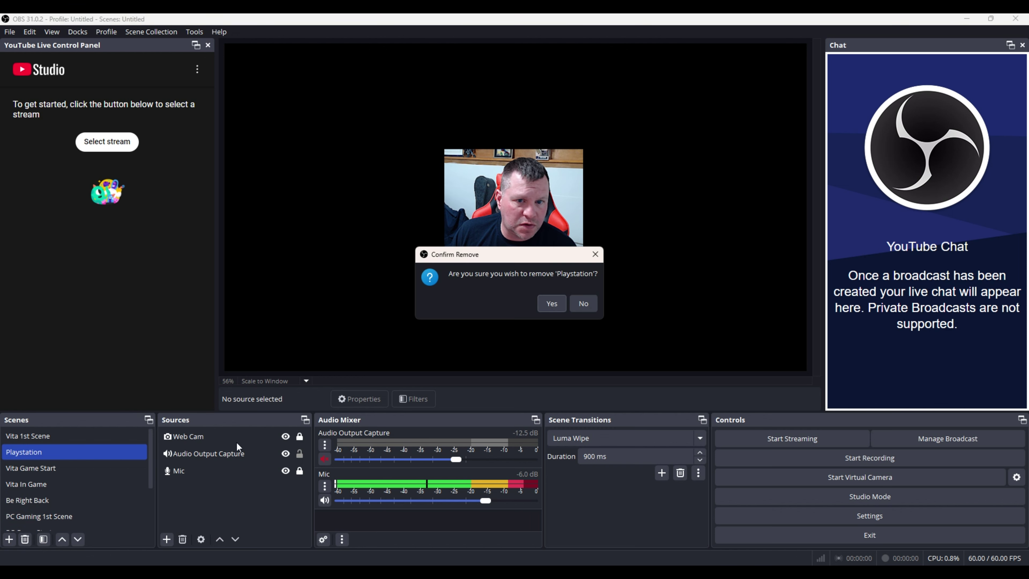
{"action": "left_click", "coordinate": [551, 304]}
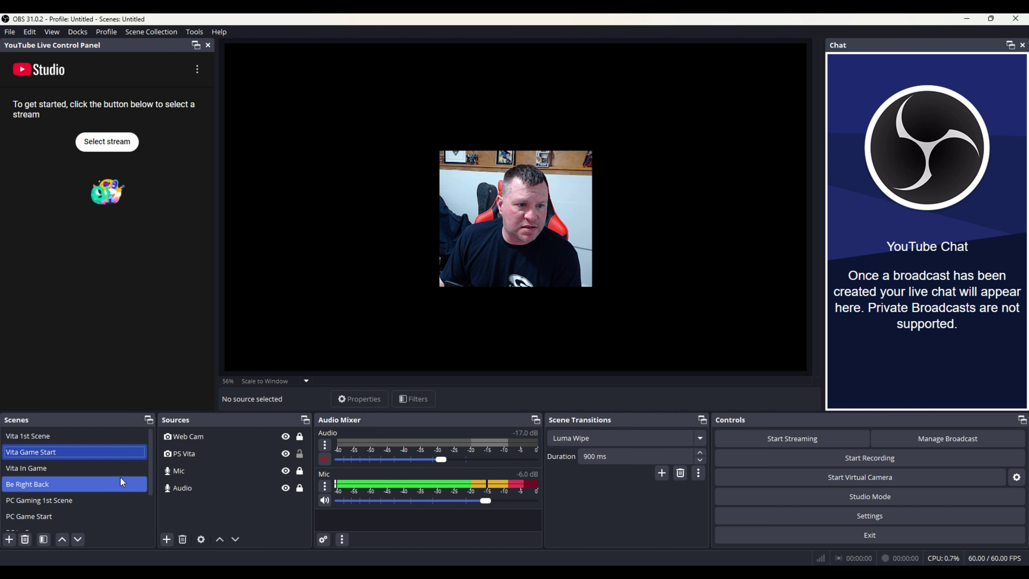
Step through the Vita 1st Scene, Vita Game Start, Vita In Game, Be Right Back and PC Gaming 1st Scene scenes to examine their layouts.
{"action": "left_click", "coordinate": [93, 436]}
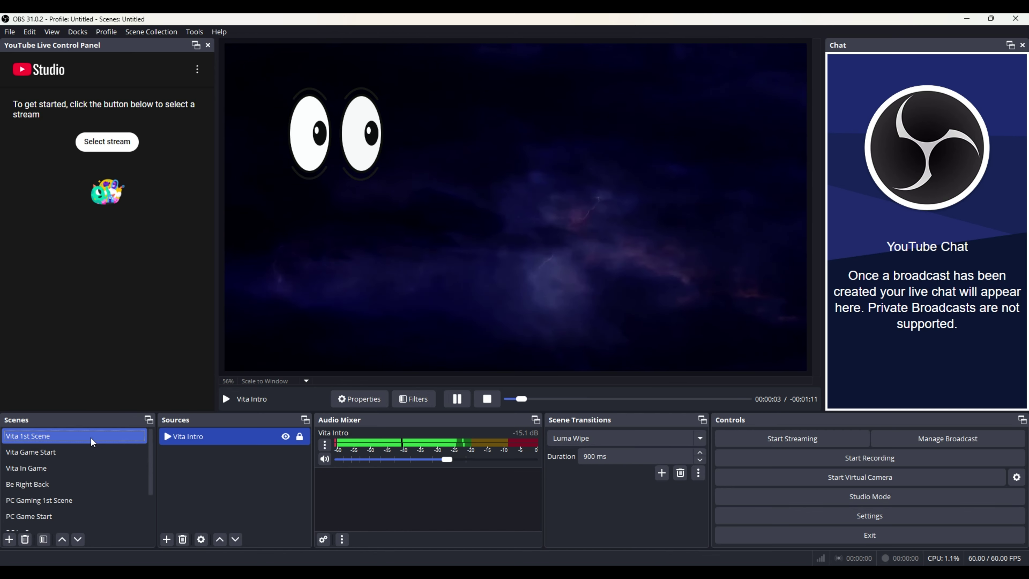
{"action": "left_click", "coordinate": [92, 452]}
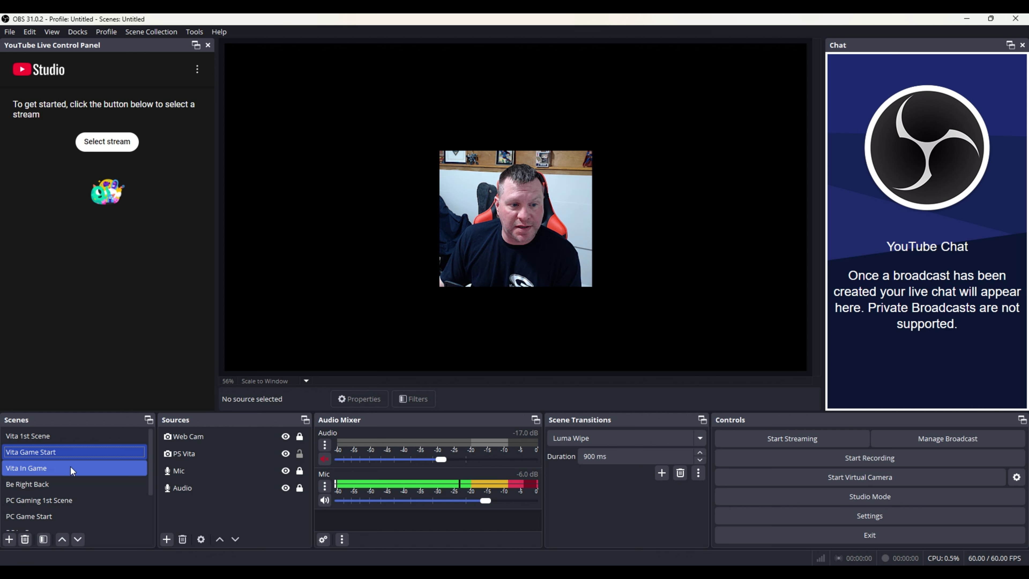
{"action": "left_click", "coordinate": [73, 469]}
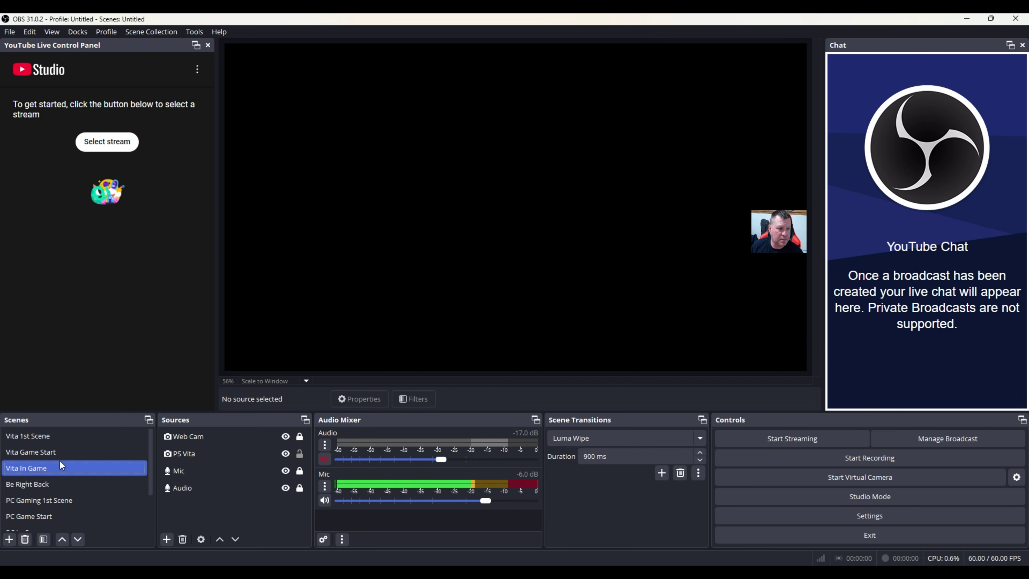
{"action": "left_click", "coordinate": [73, 499]}
{"action": "left_click", "coordinate": [71, 484]}
{"action": "left_click", "coordinate": [40, 437]}
{"action": "left_click", "coordinate": [43, 450]}
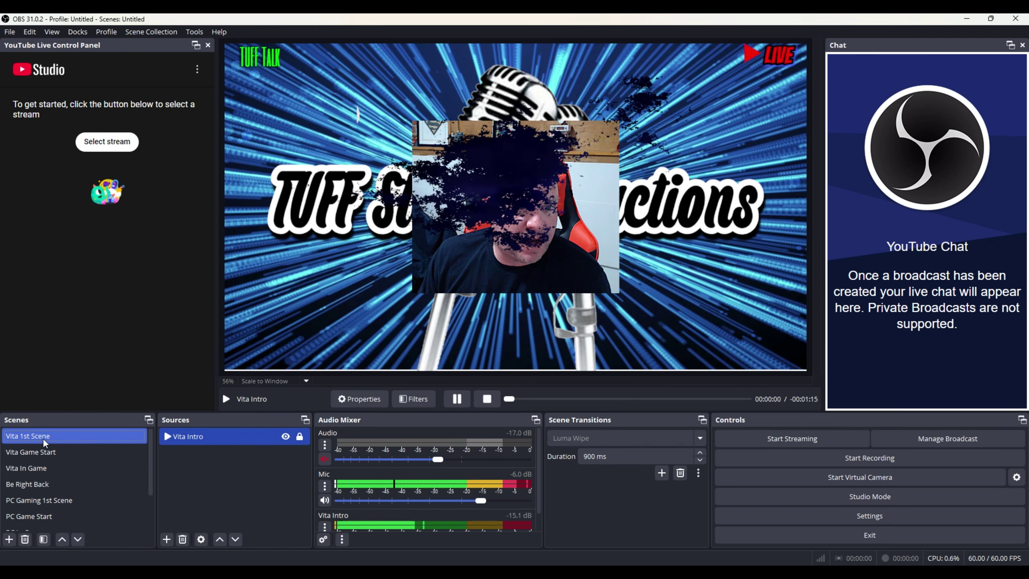